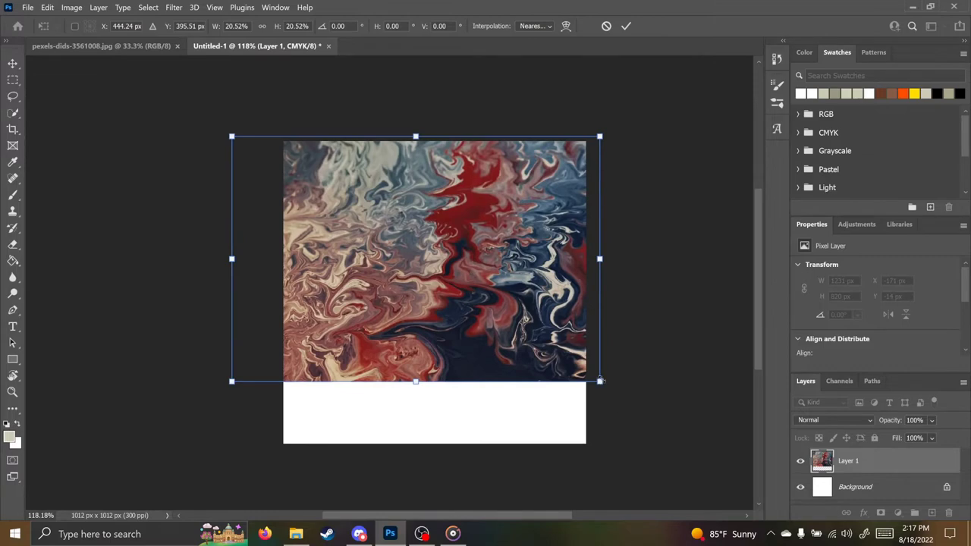
Step: Enlarge the marbled paint image to about 1571 × 1047 px and position it to cover the whole square canvas
{"action": "left_click_drag", "start_coordinate": [599, 381], "coordinate": [689, 442]}
{"action": "left_click_drag", "start_coordinate": [495, 301], "coordinate": [414, 276]}
{"action": "key", "text": "Return"}
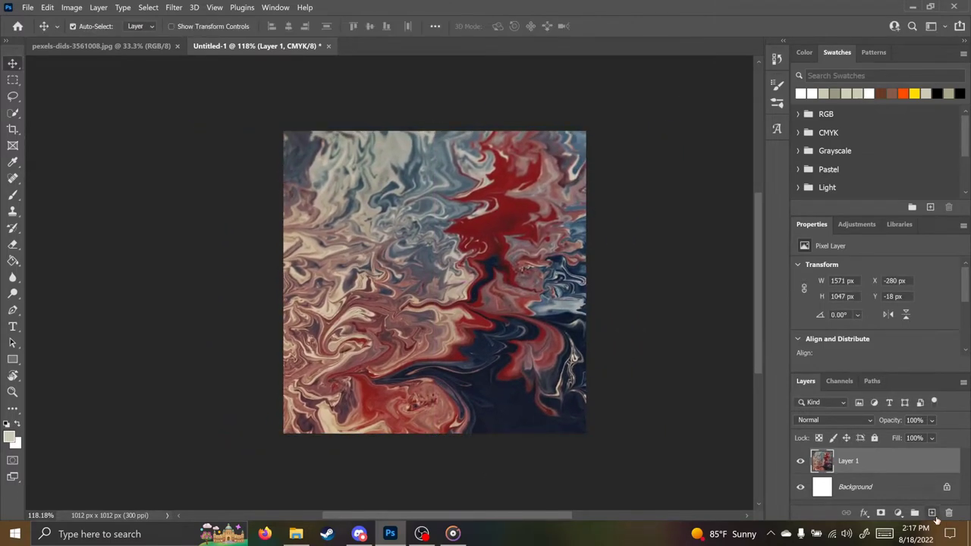
Step: Add a new layer and draw a beige rectangle about 821 × 756 px over the marbled image
{"action": "left_click", "coordinate": [933, 515]}
{"action": "scroll", "coordinate": [433, 296], "scroll_direction": "up", "scroll_amount": 6}
{"action": "scroll", "coordinate": [415, 323], "scroll_direction": "down", "scroll_amount": 3}
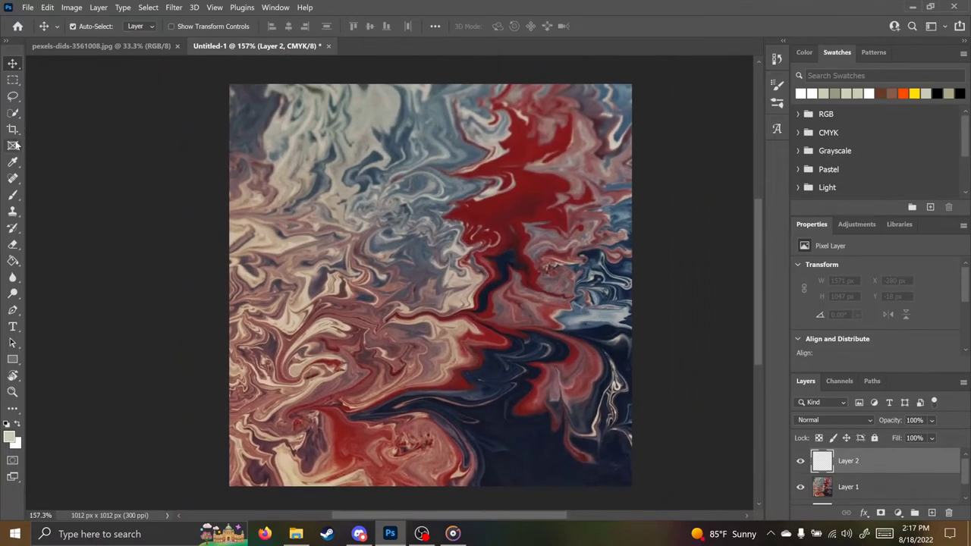
{"action": "left_click", "coordinate": [12, 360]}
{"action": "mouse_move", "coordinate": [269, 133]}
{"action": "left_mouse_down"}
{"action": "mouse_move", "coordinate": [565, 364]}
{"action": "mouse_move", "coordinate": [594, 431]}
{"action": "left_mouse_up"}
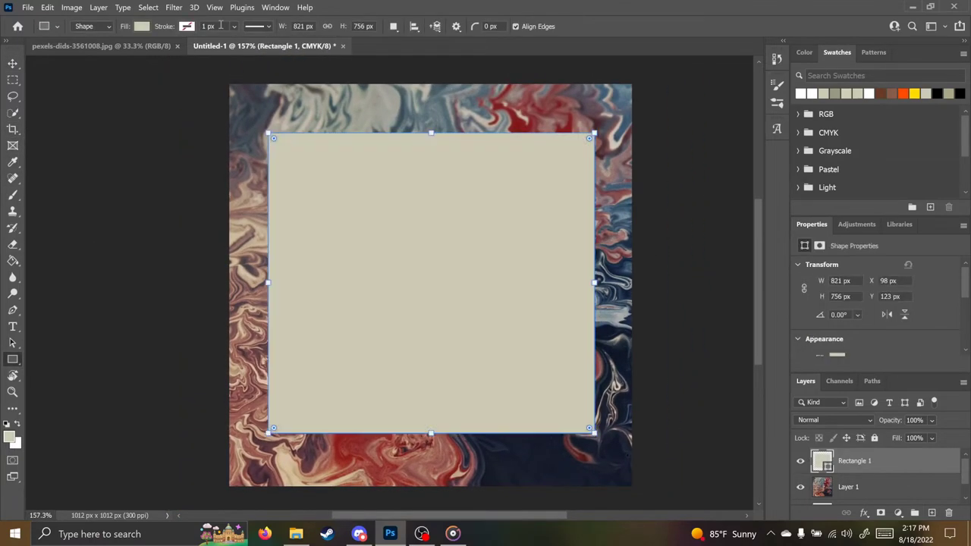
Step: Set the rectangle to 512 × 512 px, enlarge it to about 848 px square and centre it on the canvas
{"action": "type", "text": "512"}
{"action": "key", "text": "Return"}
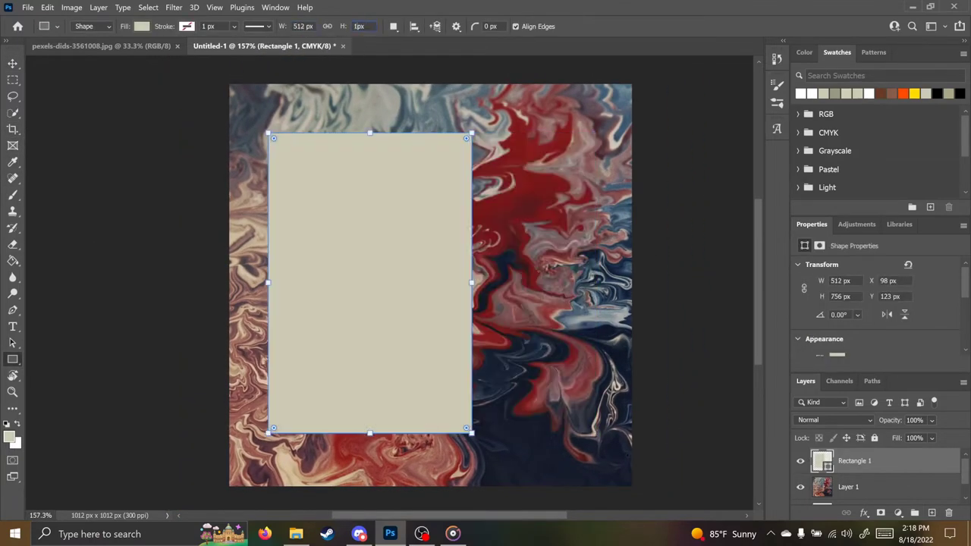
{"action": "type", "text": "512"}
{"action": "key", "text": "Return"}
{"action": "left_click_drag", "start_coordinate": [472, 335], "coordinate": [442, 316]}
{"action": "key", "text": "v"}
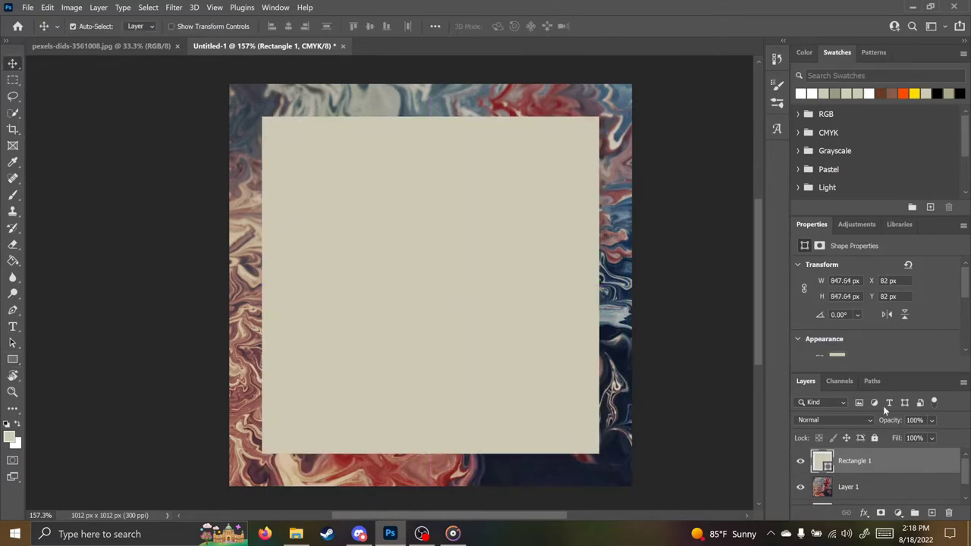
Step: Give the beige square a brown stroke 20 px wide
{"action": "left_click", "coordinate": [837, 354]}
{"action": "scroll", "coordinate": [924, 373], "scroll_direction": "down", "scroll_amount": 2}
{"action": "scroll", "coordinate": [910, 373], "scroll_direction": "up", "scroll_amount": 2}
{"action": "left_click", "coordinate": [876, 373]}
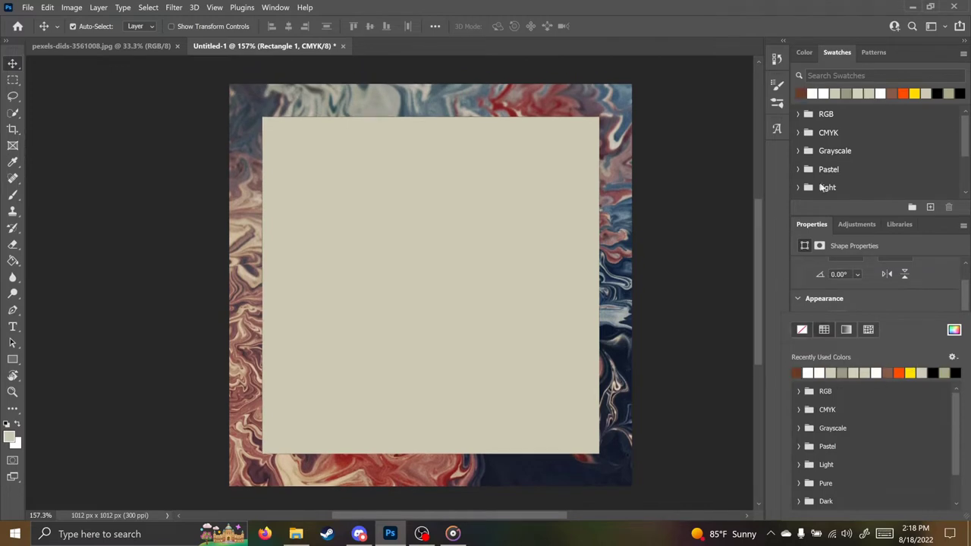
{"action": "scroll", "coordinate": [884, 288], "scroll_direction": "down", "scroll_amount": 3}
{"action": "left_click", "coordinate": [852, 302]}
{"action": "type", "text": "20"}
{"action": "key", "text": "Return"}
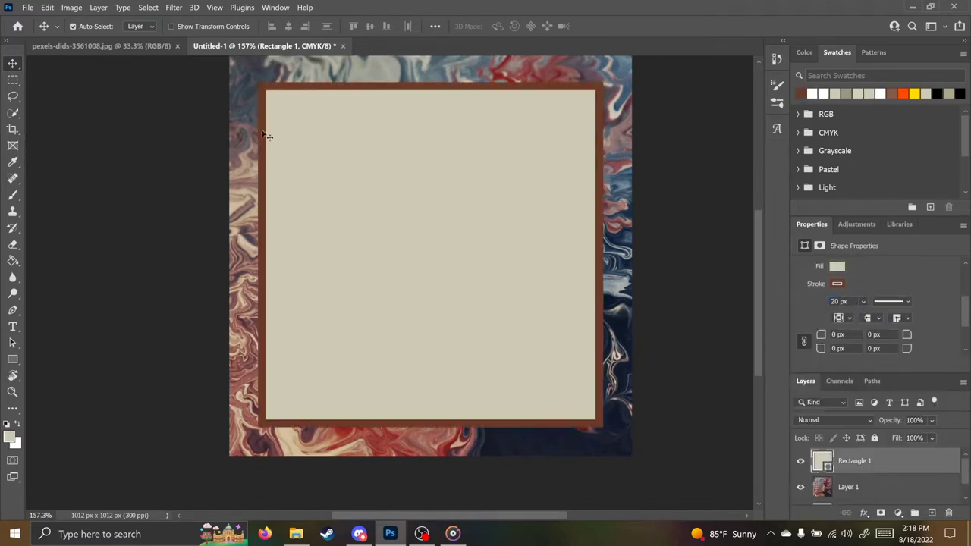
Step: Add a new layer above the square and name it Ghost
{"action": "scroll", "coordinate": [479, 277], "scroll_direction": "up", "scroll_amount": 1}
{"action": "left_click", "coordinate": [932, 513]}
{"action": "double_click", "coordinate": [848, 461]}
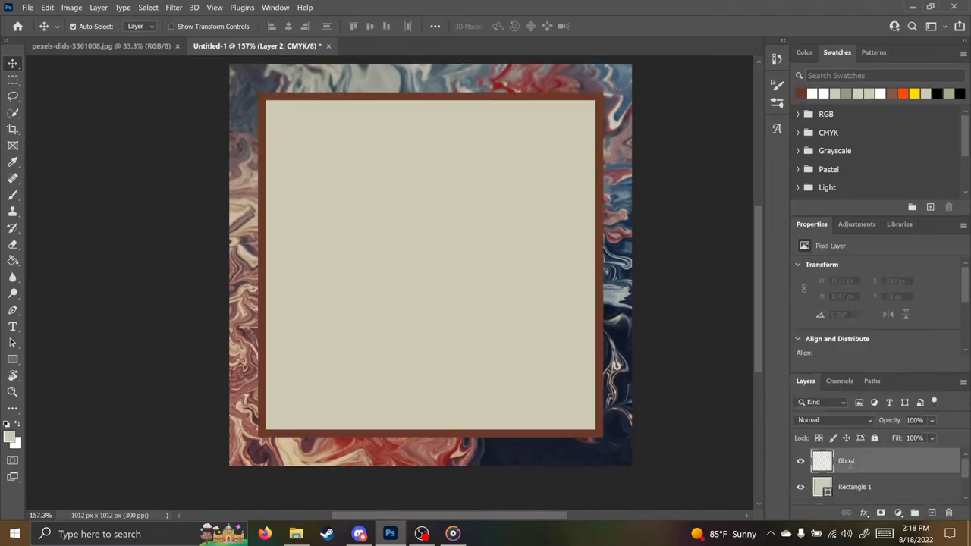
{"action": "key", "text": "Return"}
Step: Set up the Brush tool with black paint and a vertical symmetry axis down the middle of the canvas
{"action": "scroll", "coordinate": [429, 245], "scroll_direction": "up", "scroll_amount": 5}
{"action": "left_click", "coordinate": [13, 194]}
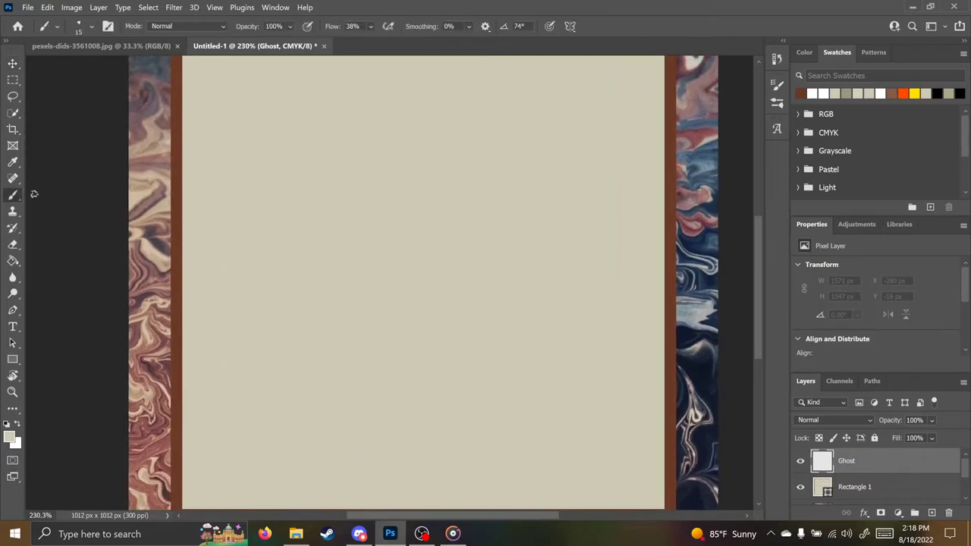
{"action": "left_click", "coordinate": [962, 95]}
{"action": "left_click", "coordinate": [570, 27]}
{"action": "left_click", "coordinate": [588, 68]}
{"action": "key", "text": "Return"}
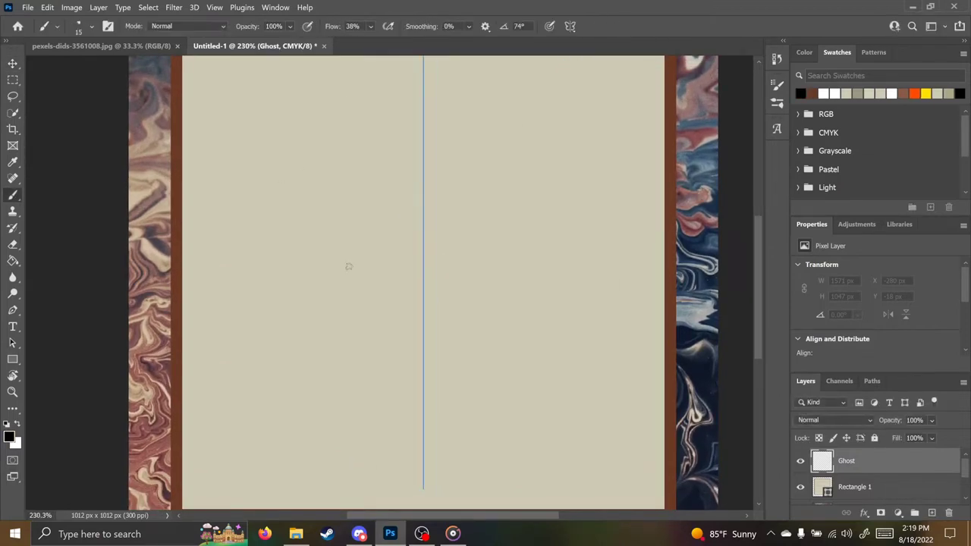
Step: Paint a wavy, mirrored head outline that narrows towards the neck, redoing the first stroke
{"action": "mouse_move", "coordinate": [406, 126]}
{"action": "left_mouse_down"}
{"action": "mouse_move", "coordinate": [329, 158]}
{"action": "mouse_move", "coordinate": [241, 262]}
{"action": "mouse_move", "coordinate": [288, 321]}
{"action": "left_mouse_up"}
{"action": "key", "text": "ctrl+z"}
{"action": "mouse_move", "coordinate": [404, 98]}
{"action": "left_mouse_down"}
{"action": "mouse_move", "coordinate": [292, 179]}
{"action": "mouse_move", "coordinate": [335, 406]}
{"action": "mouse_move", "coordinate": [379, 454]}
{"action": "left_mouse_up"}
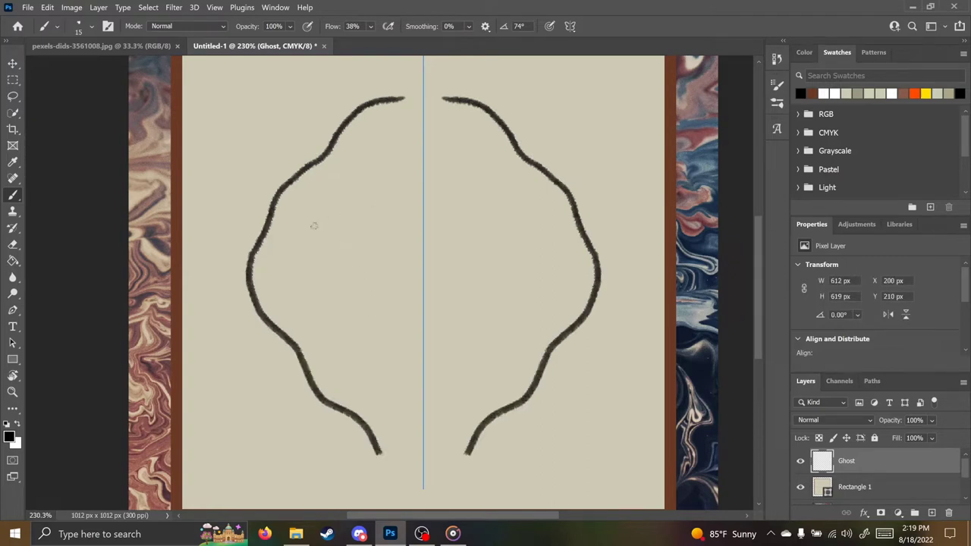
{"action": "mouse_move", "coordinate": [314, 225]}
{"action": "left_mouse_down"}
{"action": "mouse_move", "coordinate": [350, 191]}
{"action": "mouse_move", "coordinate": [405, 185]}
{"action": "mouse_move", "coordinate": [375, 232]}
{"action": "mouse_move", "coordinate": [406, 188]}
{"action": "left_mouse_up"}
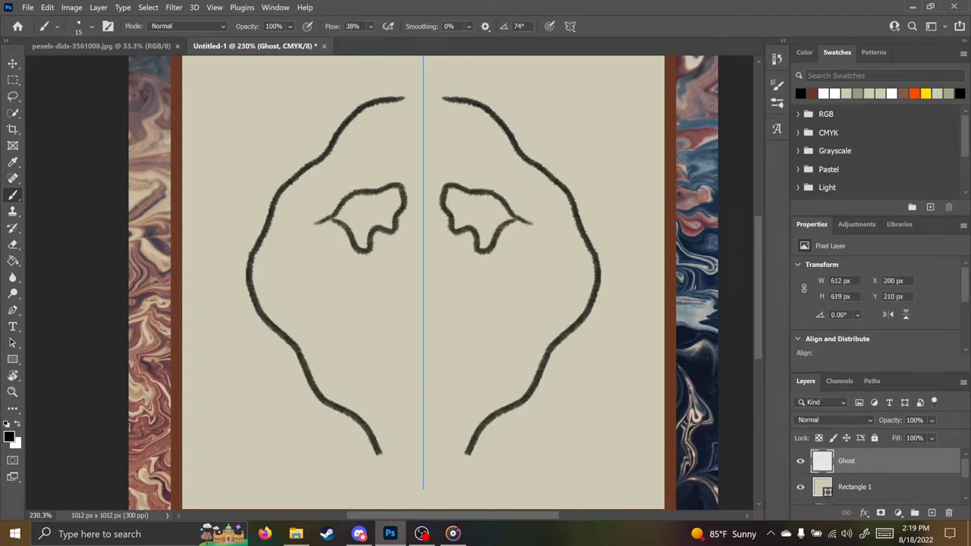
{"action": "key", "text": "ctrl+z"}
{"action": "key", "text": "ctrl+z"}
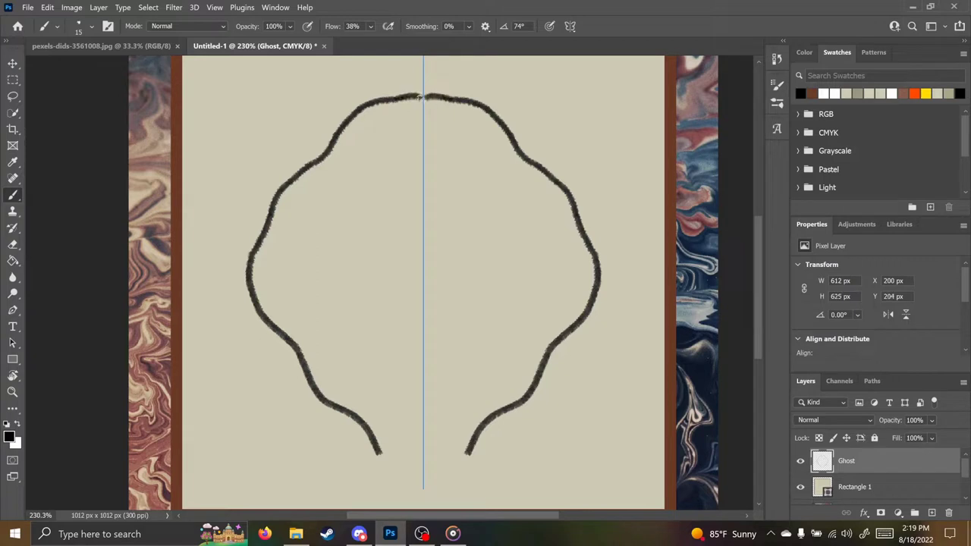
Step: Go over the head outline to darken it and close its top, and turn off paint symmetry
{"action": "mouse_move", "coordinate": [371, 433]}
{"action": "left_mouse_down"}
{"action": "mouse_move", "coordinate": [333, 408]}
{"action": "mouse_move", "coordinate": [268, 322]}
{"action": "mouse_move", "coordinate": [251, 271]}
{"action": "mouse_move", "coordinate": [267, 220]}
{"action": "mouse_move", "coordinate": [304, 170]}
{"action": "mouse_move", "coordinate": [338, 132]}
{"action": "mouse_move", "coordinate": [393, 97]}
{"action": "left_mouse_up"}
{"action": "left_click", "coordinate": [571, 27]}
{"action": "left_click", "coordinate": [596, 43]}
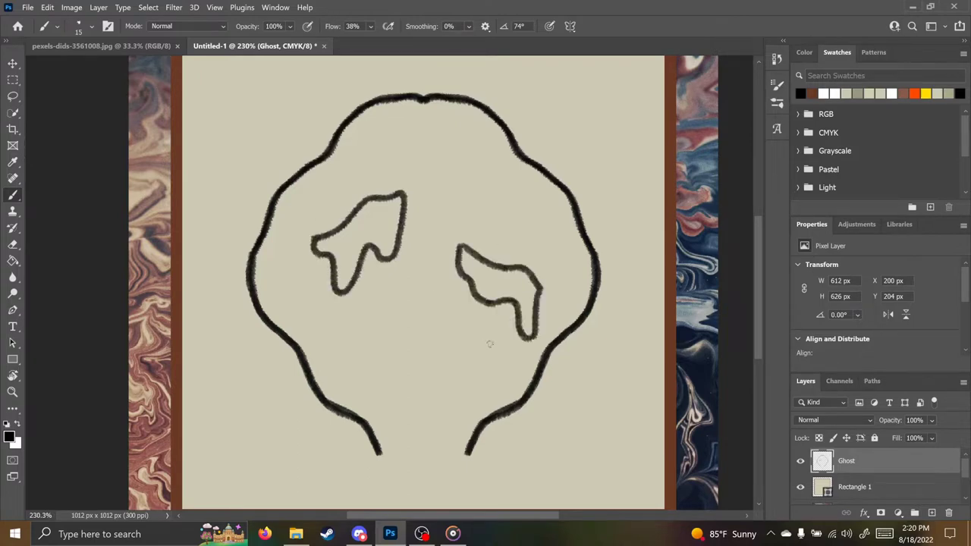
Step: Paint a lumpy, dripping mouth outline below the two eyes
{"action": "scroll", "coordinate": [405, 301], "scroll_direction": "down", "scroll_amount": 1}
{"action": "scroll", "coordinate": [405, 304], "scroll_direction": "up", "scroll_amount": 5}
{"action": "mouse_move", "coordinate": [361, 308]}
{"action": "left_mouse_down"}
{"action": "mouse_move", "coordinate": [417, 247]}
{"action": "mouse_move", "coordinate": [479, 249]}
{"action": "mouse_move", "coordinate": [498, 286]}
{"action": "mouse_move", "coordinate": [505, 390]}
{"action": "mouse_move", "coordinate": [426, 350]}
{"action": "mouse_move", "coordinate": [420, 419]}
{"action": "mouse_move", "coordinate": [394, 418]}
{"action": "mouse_move", "coordinate": [376, 343]}
{"action": "mouse_move", "coordinate": [356, 307]}
{"action": "left_mouse_up"}
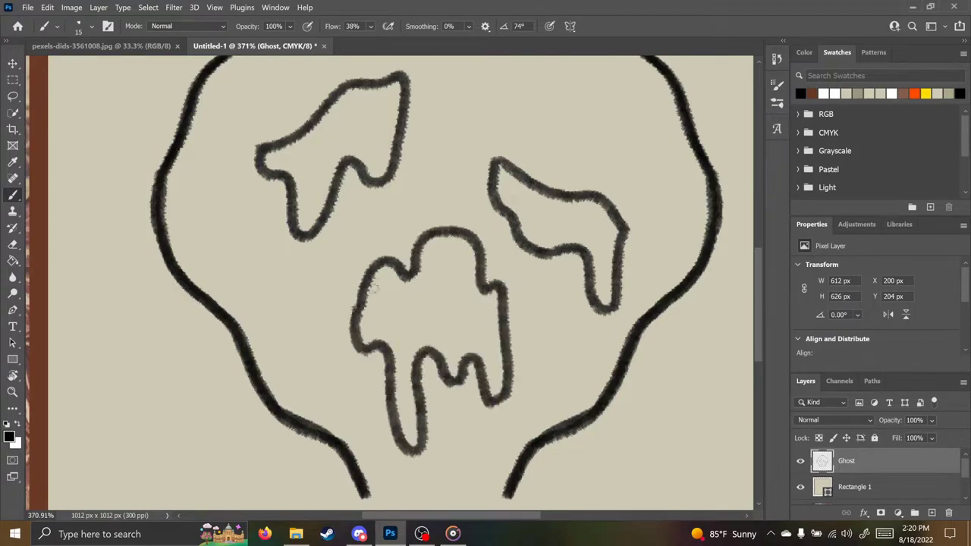
Step: Paint wavy brow, crease and drip lines around both eyes and on either side of the mouth
{"action": "mouse_move", "coordinate": [246, 264]}
{"action": "left_mouse_down"}
{"action": "mouse_move", "coordinate": [293, 321]}
{"action": "mouse_move", "coordinate": [287, 279]}
{"action": "left_mouse_up"}
{"action": "mouse_move", "coordinate": [537, 362]}
{"action": "left_mouse_down"}
{"action": "mouse_move", "coordinate": [496, 331]}
{"action": "mouse_move", "coordinate": [475, 332]}
{"action": "left_mouse_up"}
{"action": "mouse_move", "coordinate": [476, 294]}
{"action": "left_mouse_down"}
{"action": "mouse_move", "coordinate": [480, 325]}
{"action": "mouse_move", "coordinate": [519, 314]}
{"action": "left_mouse_up"}
{"action": "scroll", "coordinate": [486, 210], "scroll_direction": "up", "scroll_amount": 4}
{"action": "mouse_move", "coordinate": [450, 155]}
{"action": "left_mouse_down"}
{"action": "mouse_move", "coordinate": [490, 226]}
{"action": "mouse_move", "coordinate": [516, 228]}
{"action": "mouse_move", "coordinate": [500, 180]}
{"action": "mouse_move", "coordinate": [532, 195]}
{"action": "mouse_move", "coordinate": [532, 157]}
{"action": "left_mouse_up"}
{"action": "mouse_move", "coordinate": [207, 225]}
{"action": "left_mouse_down"}
{"action": "mouse_move", "coordinate": [241, 179]}
{"action": "mouse_move", "coordinate": [277, 156]}
{"action": "left_mouse_up"}
{"action": "left_click_drag", "start_coordinate": [450, 248], "coordinate": [588, 322]}
{"action": "left_click_drag", "start_coordinate": [287, 300], "coordinate": [321, 319]}
{"action": "left_click_drag", "start_coordinate": [459, 371], "coordinate": [508, 396]}
{"action": "scroll", "coordinate": [374, 223], "scroll_direction": "up", "scroll_amount": 2}
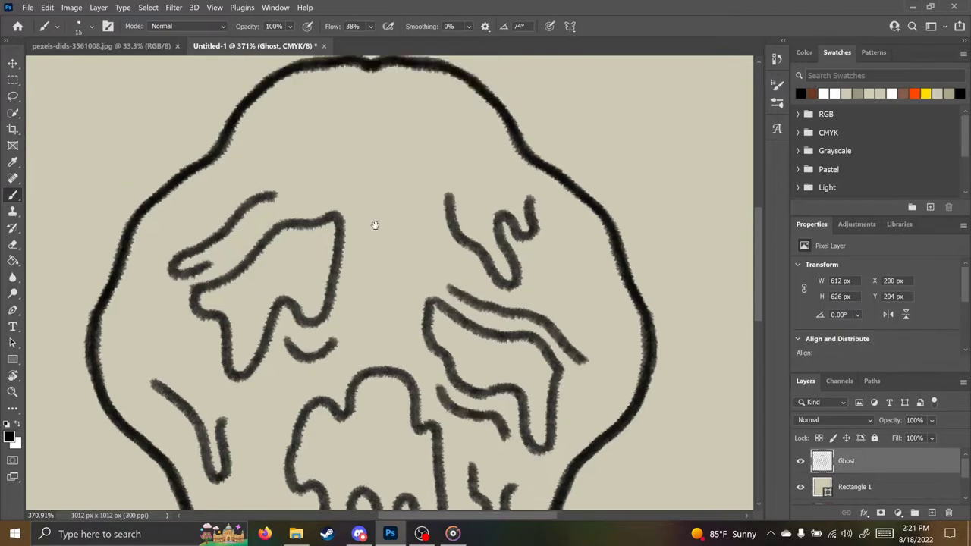
Step: Paint curved wrinkle lines on the forehead, between the eyes and along both sides of the face, and touch up the mouth's lower edge
{"action": "mouse_move", "coordinate": [259, 186]}
{"action": "left_mouse_down"}
{"action": "mouse_move", "coordinate": [358, 137]}
{"action": "mouse_move", "coordinate": [463, 200]}
{"action": "left_mouse_up"}
{"action": "left_click_drag", "start_coordinate": [367, 241], "coordinate": [384, 329]}
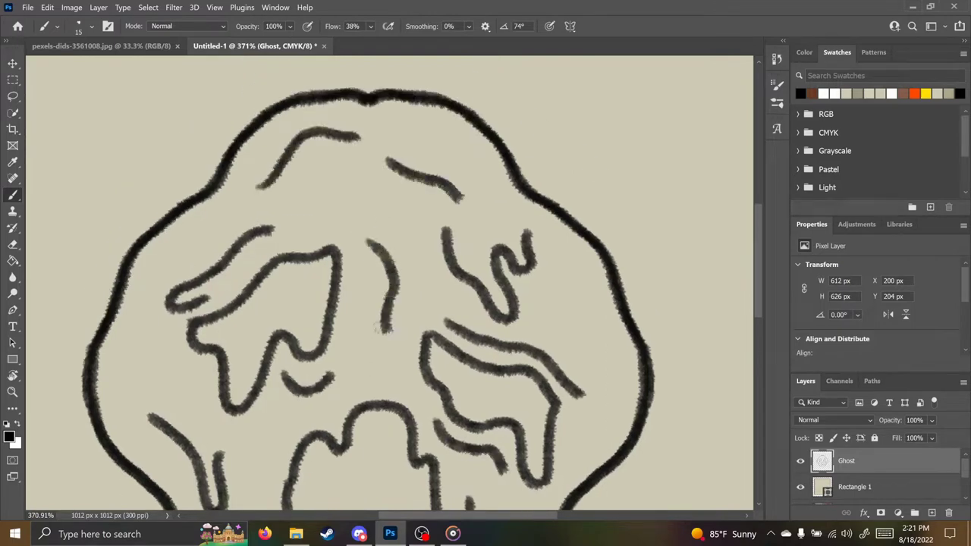
{"action": "left_click_drag", "start_coordinate": [134, 446], "coordinate": [144, 338]}
{"action": "scroll", "coordinate": [379, 303], "scroll_direction": "down", "scroll_amount": 4}
{"action": "left_click_drag", "start_coordinate": [578, 156], "coordinate": [623, 231]}
{"action": "scroll", "coordinate": [406, 339], "scroll_direction": "down", "scroll_amount": 2}
{"action": "left_click_drag", "start_coordinate": [406, 339], "coordinate": [418, 349]}
{"action": "left_click", "coordinate": [416, 350]}
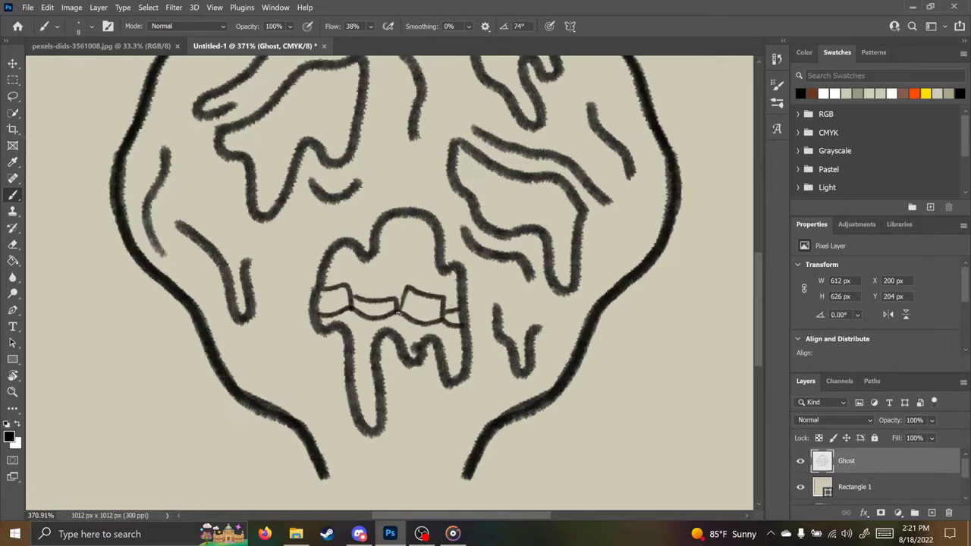
Step: Undo the thin teeth and repaint an uneven row of teeth across the mouth with the 15 px brush
{"action": "key", "text": "ctrl+z"}
{"action": "key", "text": "ctrl+z"}
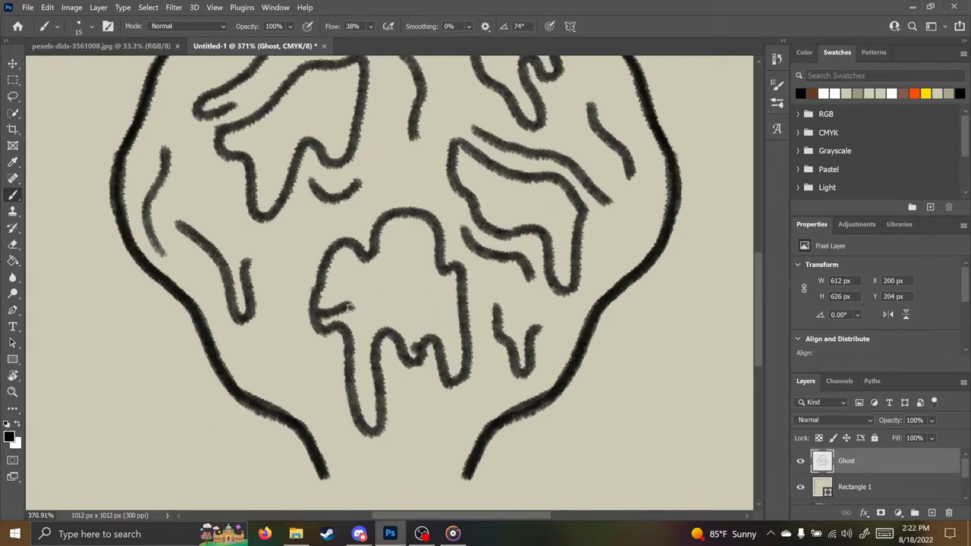
{"action": "left_click_drag", "start_coordinate": [349, 306], "coordinate": [438, 322]}
{"action": "mouse_move", "coordinate": [349, 290]}
{"action": "left_mouse_down"}
{"action": "mouse_move", "coordinate": [386, 308]}
{"action": "mouse_move", "coordinate": [383, 293]}
{"action": "mouse_move", "coordinate": [414, 276]}
{"action": "mouse_move", "coordinate": [432, 313]}
{"action": "left_mouse_up"}
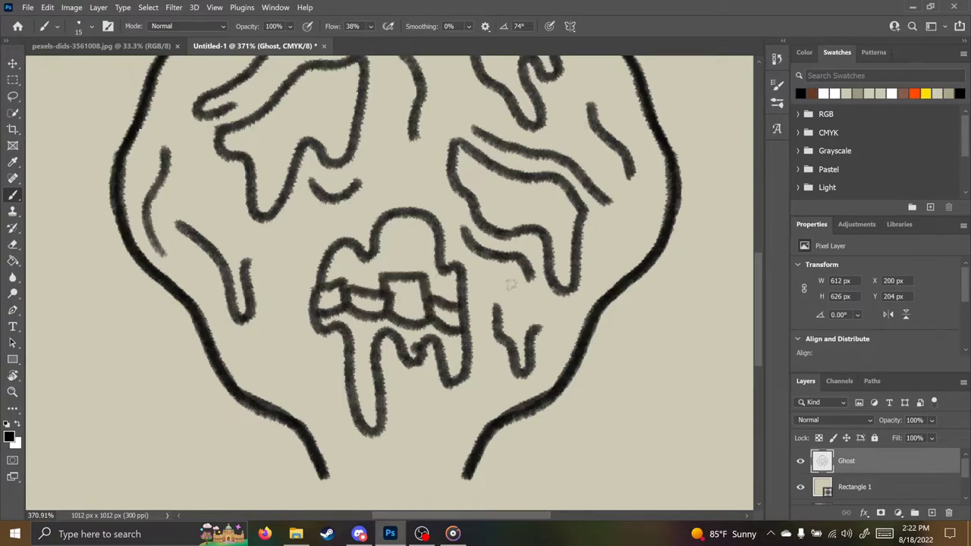
Step: Join the two ends of the head outline with a dripping bottom edge and paint a small droplet below it
{"action": "scroll", "coordinate": [511, 284], "scroll_direction": "down", "scroll_amount": 1}
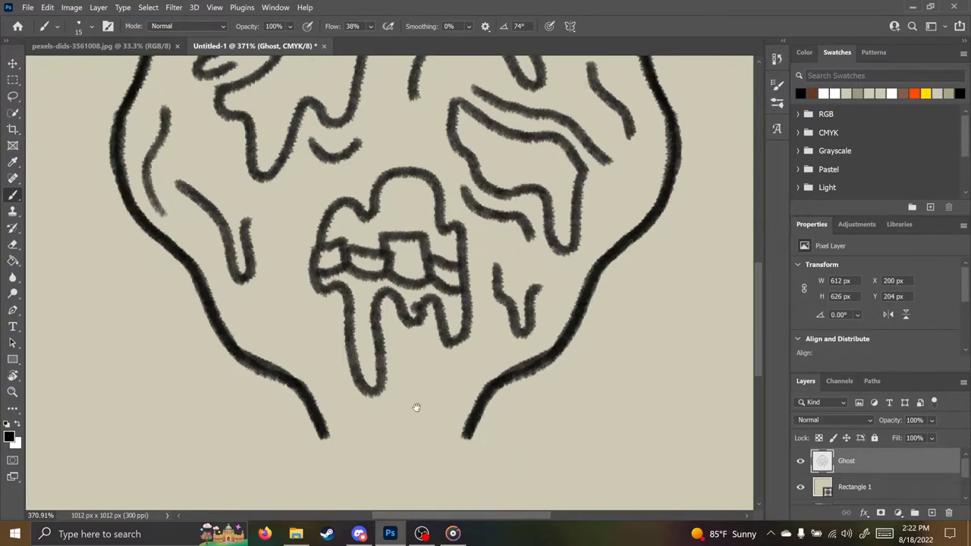
{"action": "left_click_drag", "start_coordinate": [416, 407], "coordinate": [401, 324]}
{"action": "mouse_move", "coordinate": [299, 339]}
{"action": "left_mouse_down"}
{"action": "mouse_move", "coordinate": [392, 402]}
{"action": "mouse_move", "coordinate": [413, 371]}
{"action": "mouse_move", "coordinate": [455, 353]}
{"action": "left_mouse_up"}
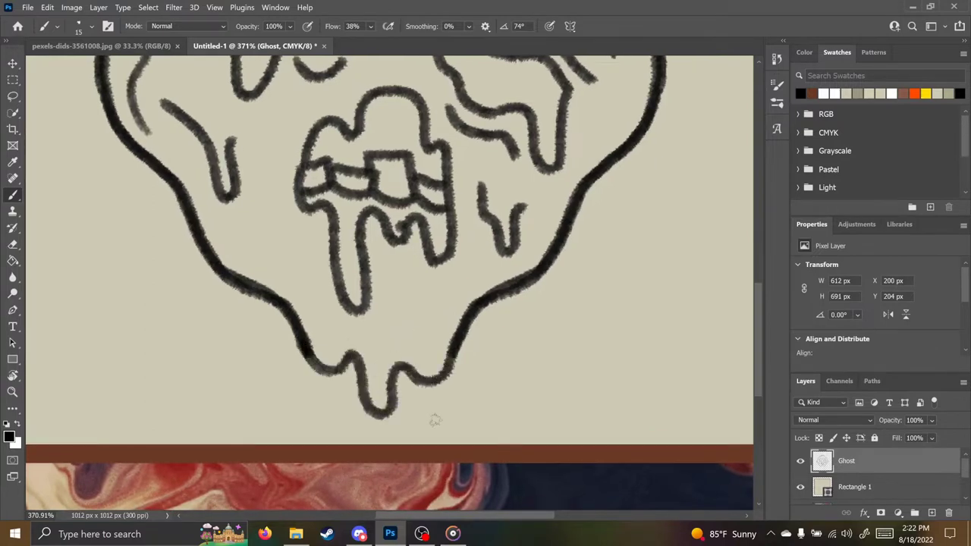
{"action": "left_click_drag", "start_coordinate": [435, 419], "coordinate": [432, 414]}
{"action": "mouse_move", "coordinate": [319, 352]}
{"action": "left_mouse_down"}
{"action": "mouse_move", "coordinate": [364, 390]}
{"action": "mouse_move", "coordinate": [436, 370]}
{"action": "mouse_move", "coordinate": [455, 353]}
{"action": "left_mouse_up"}
{"action": "left_click_drag", "start_coordinate": [434, 415], "coordinate": [429, 426]}
Step: Darken the mouth outline and the left cheek drip, and paint a short curved line left of the mouth's long drip
{"action": "mouse_move", "coordinate": [307, 209]}
{"action": "left_mouse_down"}
{"action": "mouse_move", "coordinate": [307, 143]}
{"action": "mouse_move", "coordinate": [411, 93]}
{"action": "mouse_move", "coordinate": [449, 200]}
{"action": "mouse_move", "coordinate": [438, 259]}
{"action": "mouse_move", "coordinate": [413, 220]}
{"action": "mouse_move", "coordinate": [378, 215]}
{"action": "mouse_move", "coordinate": [366, 269]}
{"action": "mouse_move", "coordinate": [344, 297]}
{"action": "mouse_move", "coordinate": [331, 222]}
{"action": "mouse_move", "coordinate": [300, 202]}
{"action": "left_mouse_up"}
{"action": "scroll", "coordinate": [304, 212], "scroll_direction": "up", "scroll_amount": 3}
{"action": "left_click_drag", "start_coordinate": [239, 324], "coordinate": [302, 368]}
{"action": "key", "text": "ctrl+z"}
{"action": "left_click_drag", "start_coordinate": [255, 317], "coordinate": [311, 372]}
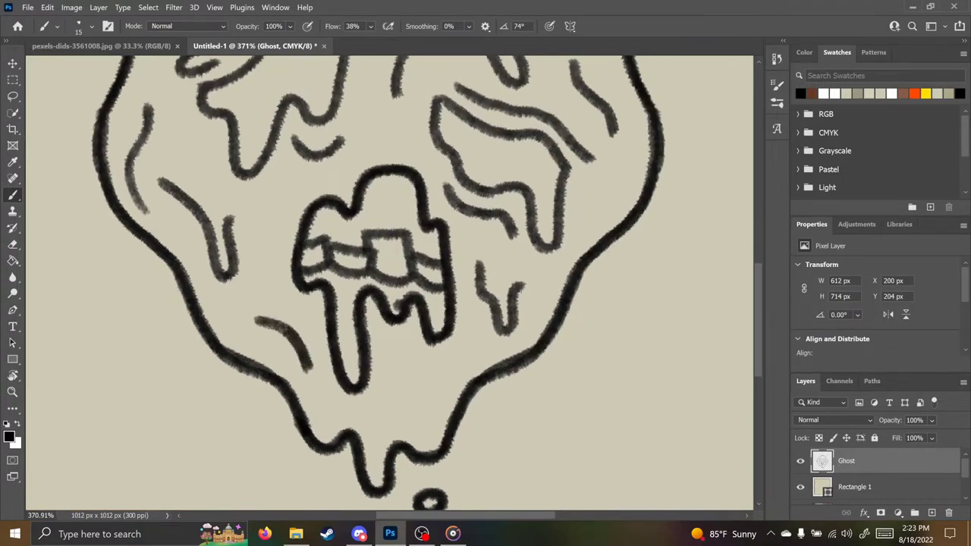
{"action": "mouse_move", "coordinate": [162, 182]}
{"action": "left_mouse_down"}
{"action": "mouse_move", "coordinate": [232, 263]}
{"action": "mouse_move", "coordinate": [231, 219]}
{"action": "left_mouse_up"}
{"action": "mouse_move", "coordinate": [189, 156]}
{"action": "left_mouse_down"}
{"action": "mouse_move", "coordinate": [235, 235]}
{"action": "mouse_move", "coordinate": [303, 280]}
{"action": "left_mouse_up"}
{"action": "left_click", "coordinate": [313, 285], "text": "ctrl"}
{"action": "left_click", "coordinate": [298, 297]}
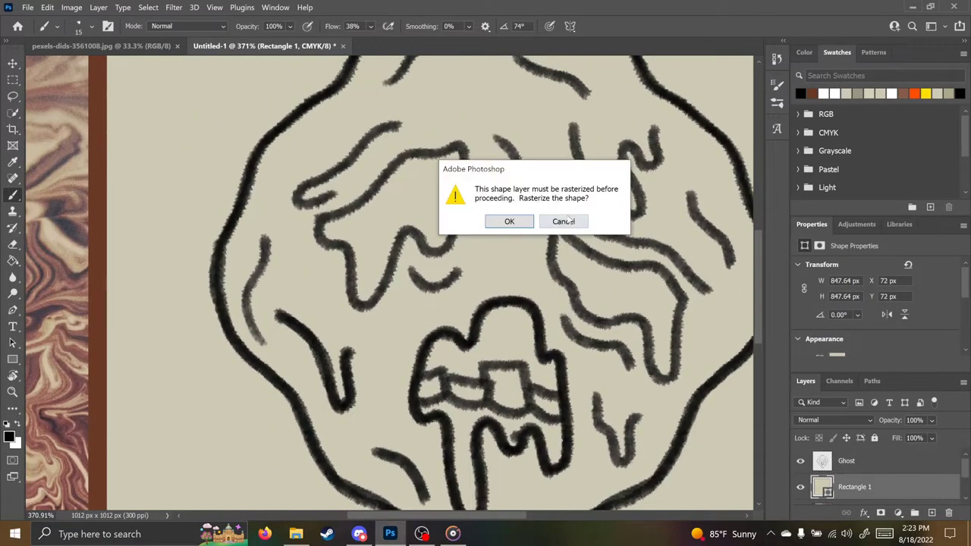
{"action": "left_click", "coordinate": [568, 221]}
{"action": "left_click", "coordinate": [857, 467]}
Step: Darken the left side line, the left brow, the left eye outline and the crease beneath that eye
{"action": "mouse_move", "coordinate": [262, 342]}
{"action": "left_mouse_down"}
{"action": "mouse_move", "coordinate": [264, 241]}
{"action": "mouse_move", "coordinate": [262, 342]}
{"action": "left_mouse_up"}
{"action": "left_click_drag", "start_coordinate": [430, 135], "coordinate": [387, 180]}
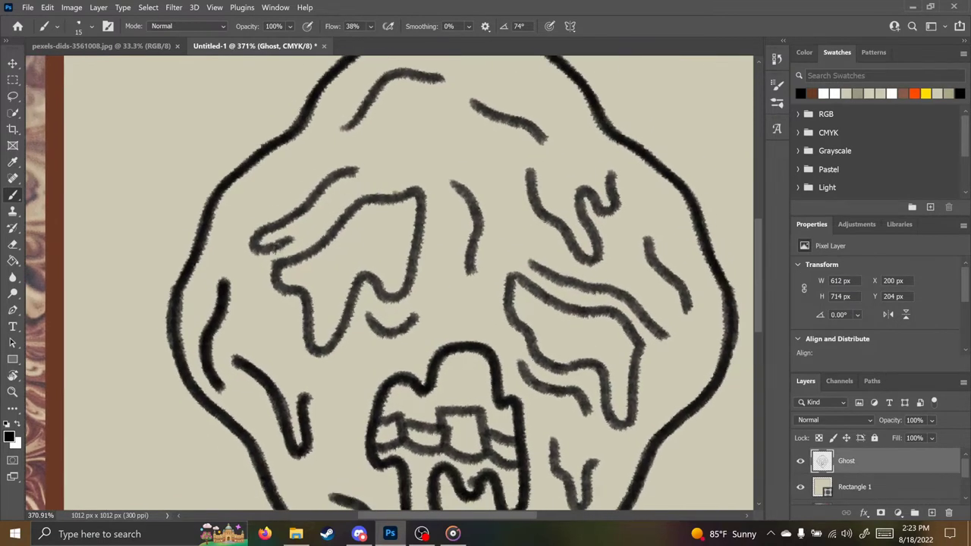
{"action": "mouse_move", "coordinate": [291, 241]}
{"action": "left_mouse_down"}
{"action": "mouse_move", "coordinate": [274, 221]}
{"action": "mouse_move", "coordinate": [341, 173]}
{"action": "left_mouse_up"}
{"action": "mouse_move", "coordinate": [284, 291]}
{"action": "left_mouse_down"}
{"action": "mouse_move", "coordinate": [300, 258]}
{"action": "mouse_move", "coordinate": [373, 199]}
{"action": "mouse_move", "coordinate": [419, 203]}
{"action": "mouse_move", "coordinate": [401, 294]}
{"action": "mouse_move", "coordinate": [369, 279]}
{"action": "mouse_move", "coordinate": [328, 348]}
{"action": "mouse_move", "coordinate": [286, 291]}
{"action": "left_mouse_up"}
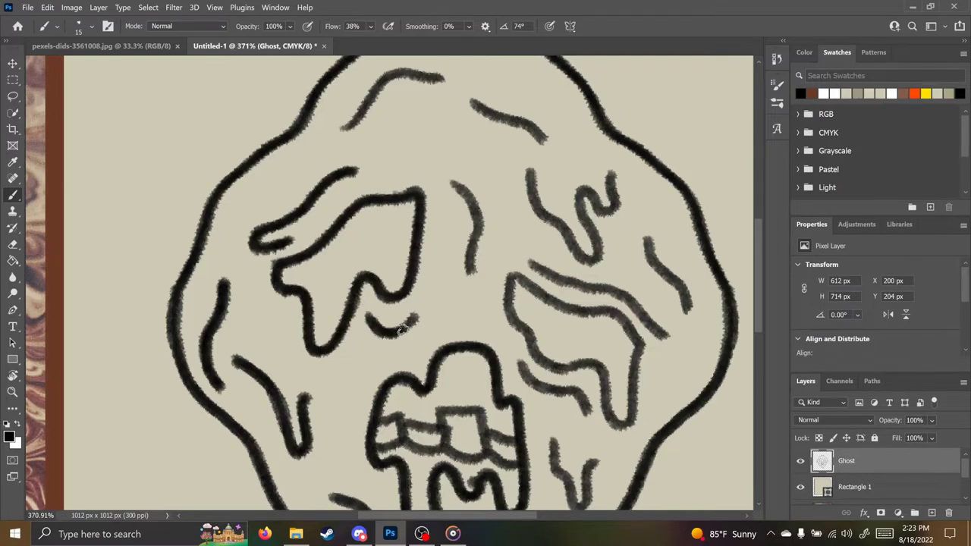
{"action": "left_click_drag", "start_coordinate": [403, 329], "coordinate": [415, 317]}
Step: Darken the forehead lines, the line between the eyes, the drip above the right eye and the right temple line
{"action": "mouse_move", "coordinate": [510, 232]}
{"action": "left_mouse_down"}
{"action": "mouse_move", "coordinate": [392, 243]}
{"action": "mouse_move", "coordinate": [386, 253]}
{"action": "left_mouse_up"}
{"action": "left_click_drag", "start_coordinate": [388, 358], "coordinate": [393, 241]}
{"action": "left_click_drag", "start_coordinate": [395, 241], "coordinate": [388, 244]}
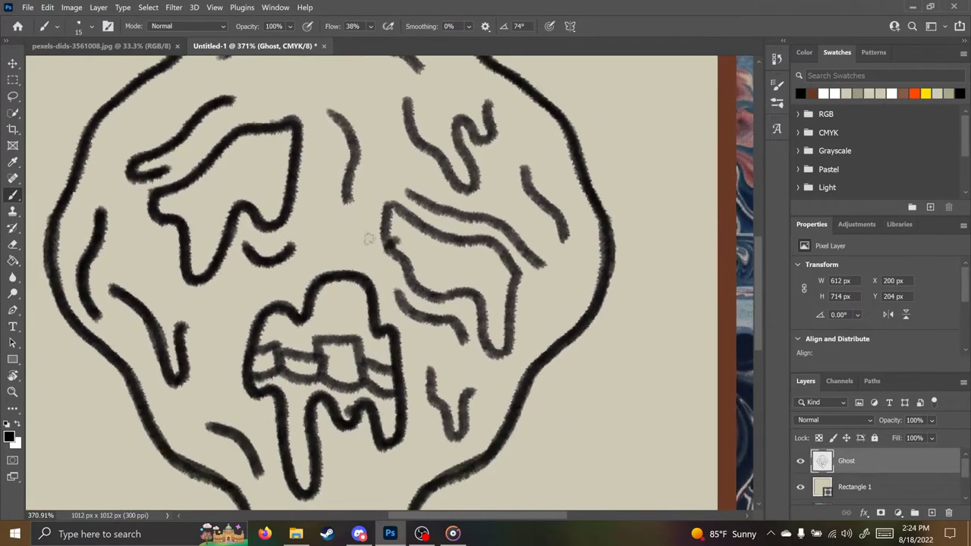
{"action": "scroll", "coordinate": [427, 139], "scroll_direction": "up", "scroll_amount": 3}
{"action": "scroll", "coordinate": [423, 189], "scroll_direction": "right", "scroll_amount": 1}
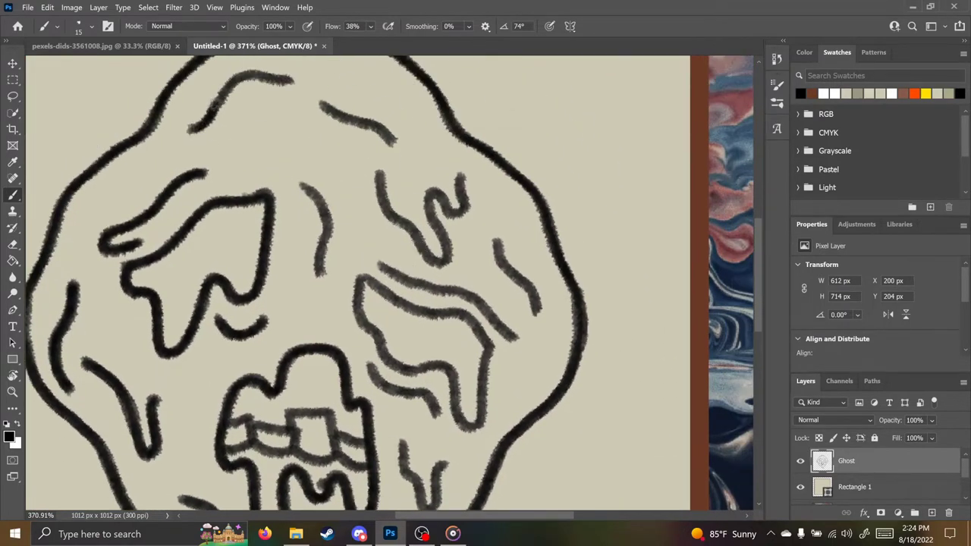
{"action": "mouse_move", "coordinate": [215, 105]}
{"action": "left_mouse_down"}
{"action": "mouse_move", "coordinate": [291, 82]}
{"action": "mouse_move", "coordinate": [393, 142]}
{"action": "left_mouse_up"}
{"action": "key", "text": "ctrl+z"}
{"action": "left_click_drag", "start_coordinate": [323, 106], "coordinate": [400, 144]}
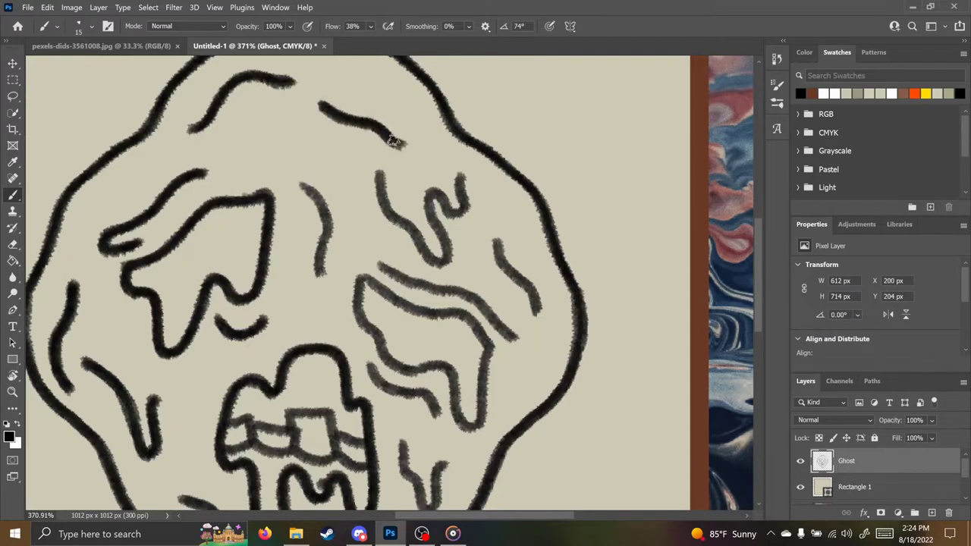
{"action": "left_click_drag", "start_coordinate": [319, 262], "coordinate": [301, 183]}
{"action": "mouse_move", "coordinate": [376, 173]}
{"action": "left_mouse_down"}
{"action": "mouse_move", "coordinate": [417, 235]}
{"action": "mouse_move", "coordinate": [433, 195]}
{"action": "mouse_move", "coordinate": [466, 176]}
{"action": "left_mouse_up"}
{"action": "left_click_drag", "start_coordinate": [499, 250], "coordinate": [538, 310]}
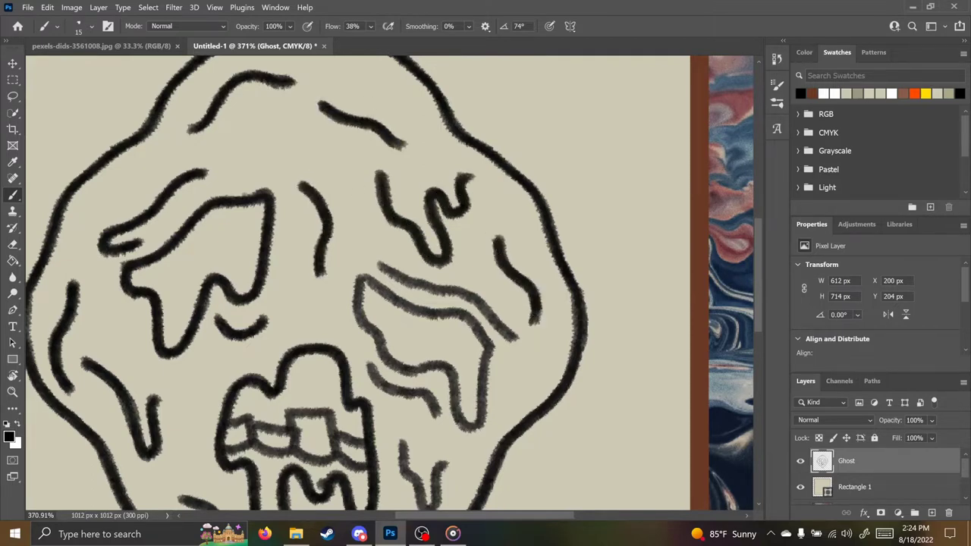
Step: Darken the right brow line, the right eye outline and the crease beneath that eye
{"action": "mouse_move", "coordinate": [379, 266]}
{"action": "left_mouse_down"}
{"action": "mouse_move", "coordinate": [474, 299]}
{"action": "mouse_move", "coordinate": [517, 338]}
{"action": "left_mouse_up"}
{"action": "scroll", "coordinate": [356, 256], "scroll_direction": "down", "scroll_amount": 2}
{"action": "scroll", "coordinate": [357, 256], "scroll_direction": "right", "scroll_amount": 1}
{"action": "mouse_move", "coordinate": [361, 277]}
{"action": "left_mouse_down"}
{"action": "mouse_move", "coordinate": [347, 223]}
{"action": "mouse_move", "coordinate": [470, 285]}
{"action": "left_mouse_up"}
{"action": "mouse_move", "coordinate": [365, 283]}
{"action": "left_mouse_down"}
{"action": "mouse_move", "coordinate": [444, 347]}
{"action": "mouse_move", "coordinate": [472, 292]}
{"action": "mouse_move", "coordinate": [444, 258]}
{"action": "left_mouse_up"}
{"action": "left_click_drag", "start_coordinate": [355, 308], "coordinate": [406, 337]}
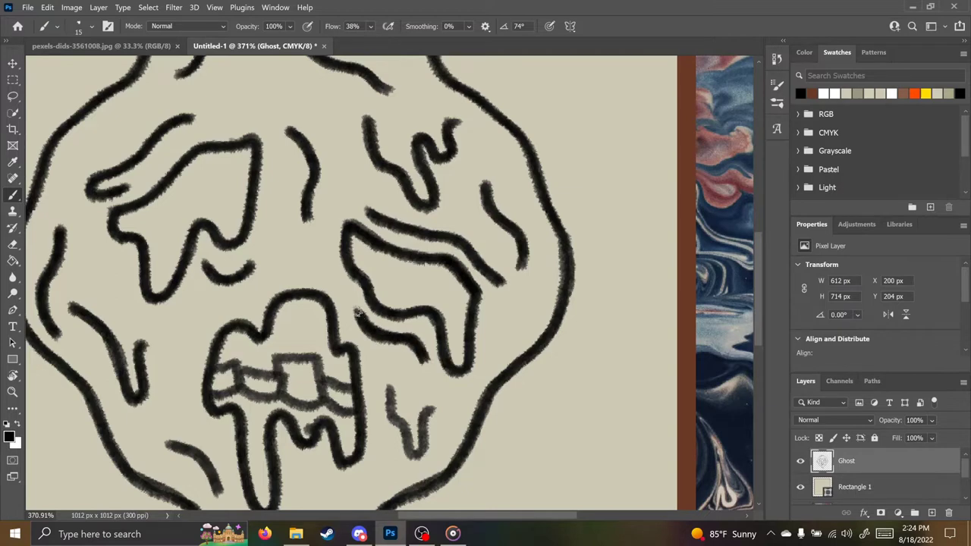
Step: Darken the drip line on the right cheek and the outlines of the teeth
{"action": "mouse_move", "coordinate": [387, 385]}
{"action": "left_mouse_down"}
{"action": "mouse_move", "coordinate": [406, 434]}
{"action": "mouse_move", "coordinate": [427, 411]}
{"action": "left_mouse_up"}
{"action": "left_click_drag", "start_coordinate": [237, 388], "coordinate": [323, 398]}
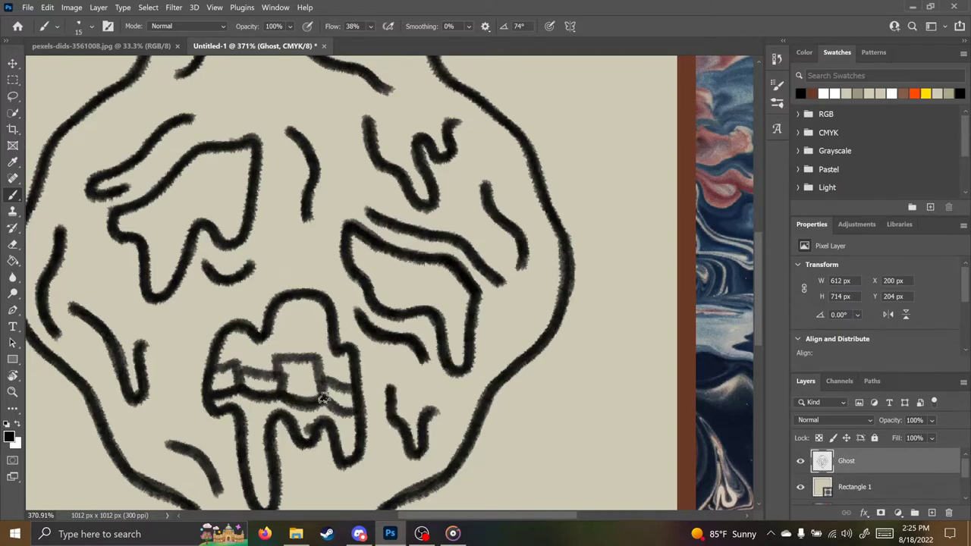
{"action": "mouse_move", "coordinate": [246, 370]}
{"action": "left_mouse_down"}
{"action": "mouse_move", "coordinate": [278, 353]}
{"action": "mouse_move", "coordinate": [324, 388]}
{"action": "left_mouse_up"}
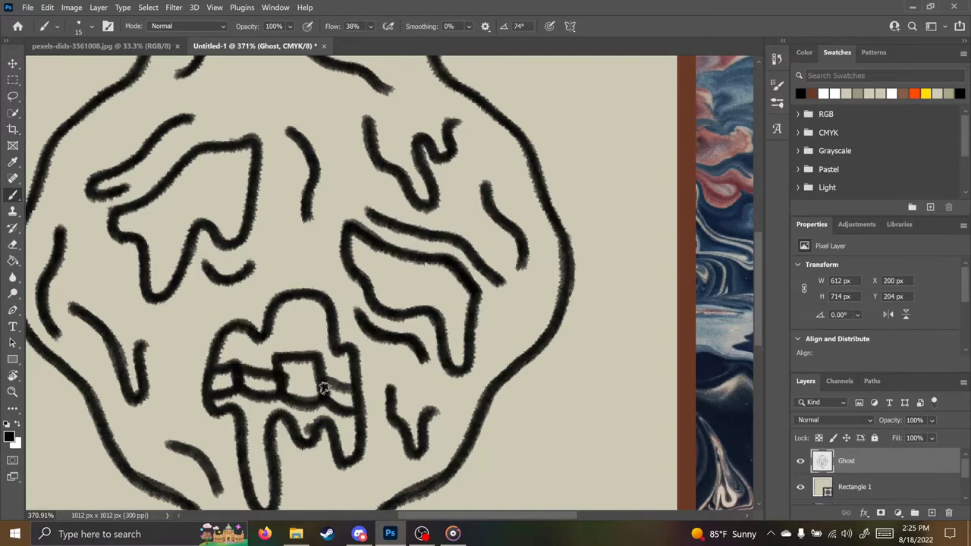
Step: Paint a solid black pupil inside the right eye
{"action": "scroll", "coordinate": [411, 281], "scroll_direction": "up", "scroll_amount": 3}
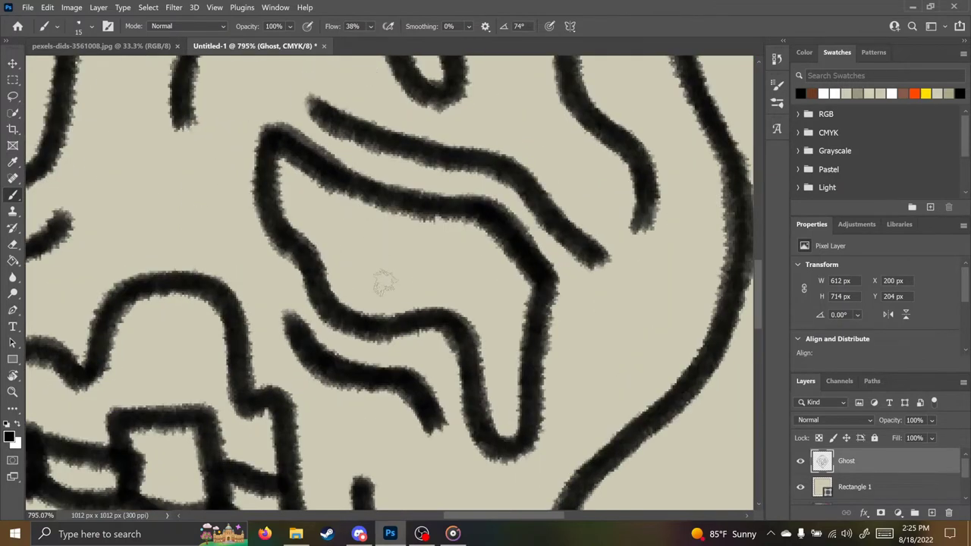
{"action": "mouse_move", "coordinate": [383, 283]}
{"action": "left_mouse_down"}
{"action": "mouse_move", "coordinate": [374, 260]}
{"action": "mouse_move", "coordinate": [405, 266]}
{"action": "mouse_move", "coordinate": [401, 287]}
{"action": "mouse_move", "coordinate": [372, 278]}
{"action": "mouse_move", "coordinate": [379, 243]}
{"action": "mouse_move", "coordinate": [353, 268]}
{"action": "mouse_move", "coordinate": [385, 262]}
{"action": "left_mouse_up"}
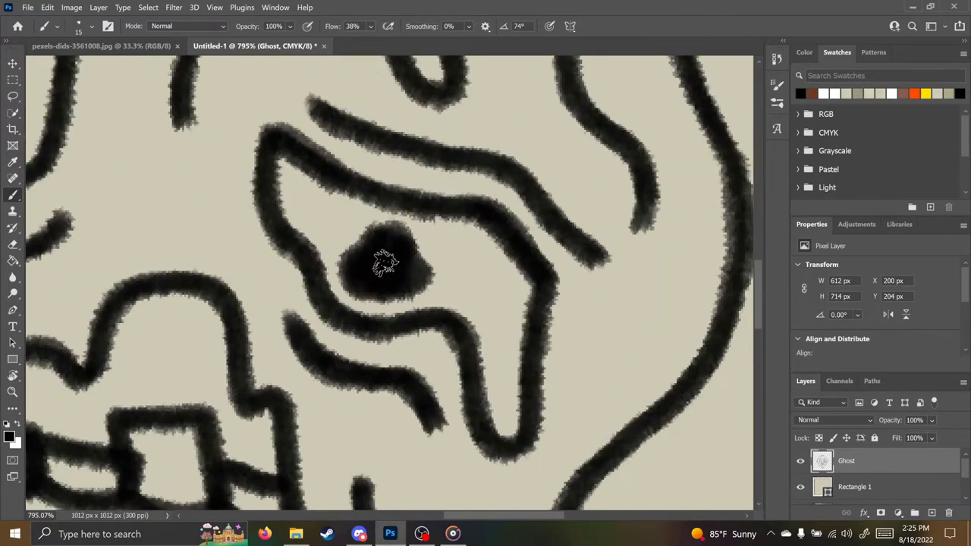
Step: Paint elongated solid black pupils inside the left and right eyes, following the shape of each eye
{"action": "scroll", "coordinate": [385, 262], "scroll_direction": "down", "scroll_amount": 4}
{"action": "scroll", "coordinate": [310, 227], "scroll_direction": "up", "scroll_amount": 2}
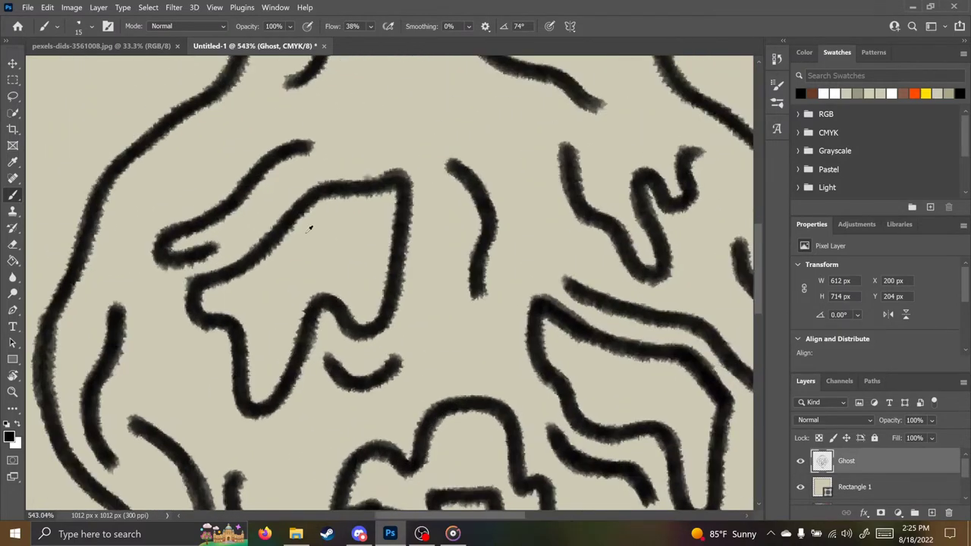
{"action": "scroll", "coordinate": [310, 227], "scroll_direction": "up", "scroll_amount": 1}
{"action": "mouse_move", "coordinate": [269, 343]}
{"action": "left_mouse_down"}
{"action": "mouse_move", "coordinate": [328, 245]}
{"action": "mouse_move", "coordinate": [273, 322]}
{"action": "mouse_move", "coordinate": [357, 235]}
{"action": "mouse_move", "coordinate": [269, 345]}
{"action": "mouse_move", "coordinate": [251, 304]}
{"action": "mouse_move", "coordinate": [345, 247]}
{"action": "mouse_move", "coordinate": [366, 276]}
{"action": "mouse_move", "coordinate": [368, 230]}
{"action": "mouse_move", "coordinate": [466, 262]}
{"action": "mouse_move", "coordinate": [416, 255]}
{"action": "mouse_move", "coordinate": [501, 269]}
{"action": "mouse_move", "coordinate": [410, 235]}
{"action": "mouse_move", "coordinate": [353, 199]}
{"action": "mouse_move", "coordinate": [526, 304]}
{"action": "mouse_move", "coordinate": [522, 283]}
{"action": "mouse_move", "coordinate": [386, 212]}
{"action": "left_mouse_up"}
{"action": "scroll", "coordinate": [369, 232], "scroll_direction": "down", "scroll_amount": 7}
{"action": "scroll", "coordinate": [570, 341], "scroll_direction": "up", "scroll_amount": 5}
{"action": "scroll", "coordinate": [571, 340], "scroll_direction": "up", "scroll_amount": 5}
{"action": "scroll", "coordinate": [386, 213], "scroll_direction": "down", "scroll_amount": 3}
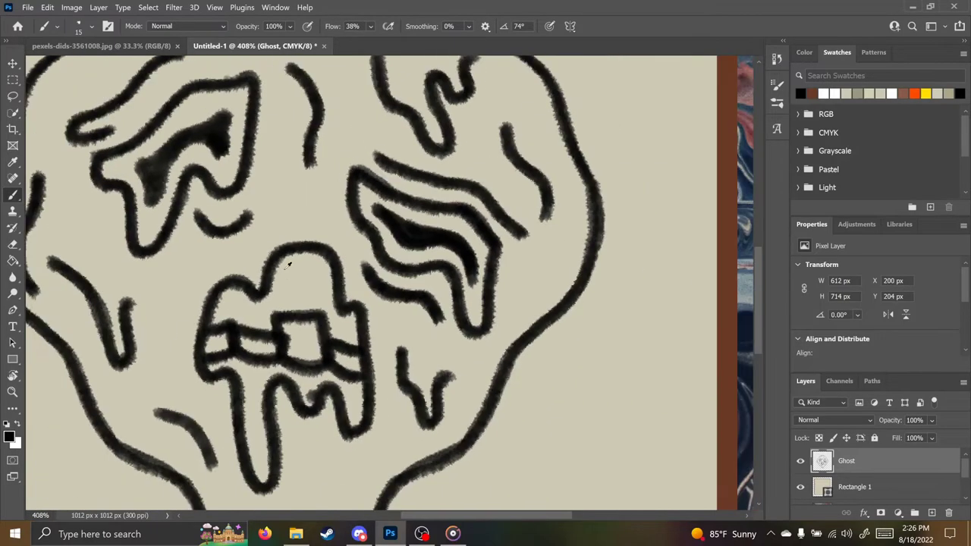
{"action": "scroll", "coordinate": [288, 263], "scroll_direction": "up", "scroll_amount": 4}
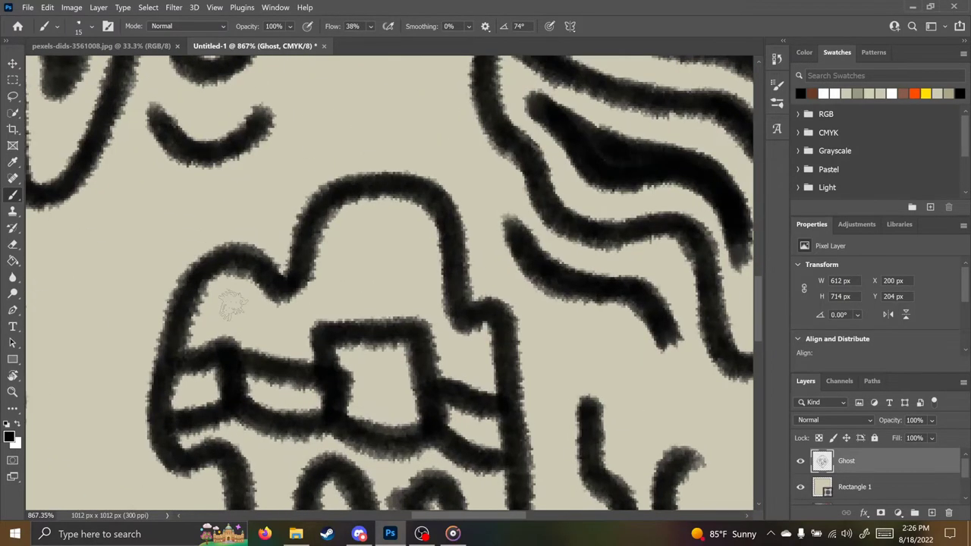
{"action": "scroll", "coordinate": [233, 305], "scroll_direction": "down", "scroll_amount": 6}
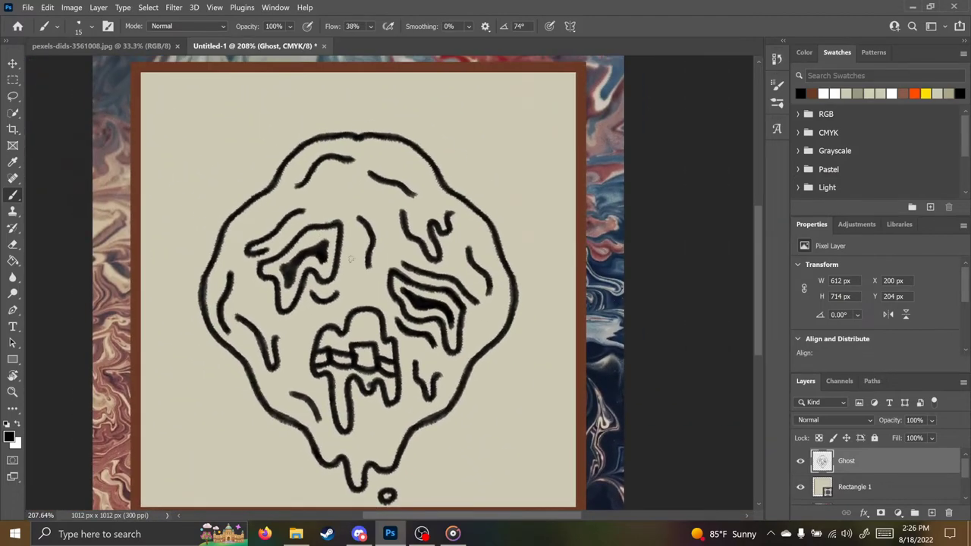
{"action": "key", "text": "ctrl+z"}
{"action": "mouse_move", "coordinate": [168, 99]}
{"action": "left_mouse_down"}
{"action": "mouse_move", "coordinate": [211, 127]}
{"action": "mouse_move", "coordinate": [242, 103]}
{"action": "mouse_move", "coordinate": [186, 161]}
{"action": "mouse_move", "coordinate": [236, 177]}
{"action": "mouse_move", "coordinate": [241, 100]}
{"action": "left_mouse_up"}
{"action": "key", "text": "ctrl+z"}
{"action": "key", "text": "ctrl+z"}
{"action": "key", "text": "ctrl+z"}
Step: Paint wavy background lines in both upper corners of the beige panel and a short one above the ghost's head
{"action": "mouse_move", "coordinate": [175, 216]}
{"action": "left_mouse_down"}
{"action": "mouse_move", "coordinate": [251, 114]}
{"action": "mouse_move", "coordinate": [271, 104]}
{"action": "left_mouse_up"}
{"action": "left_click_drag", "start_coordinate": [170, 131], "coordinate": [244, 86]}
{"action": "key", "text": "ctrl+z"}
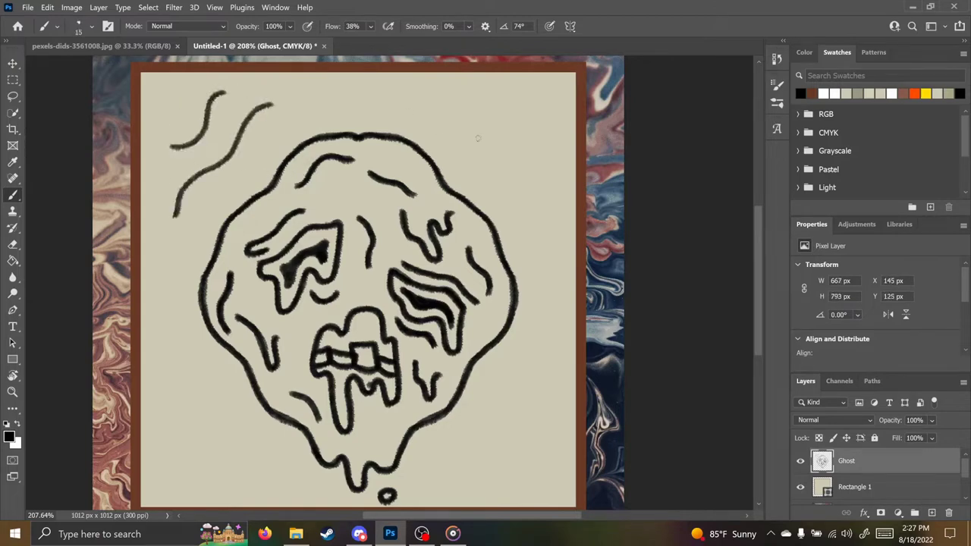
{"action": "mouse_move", "coordinate": [447, 120]}
{"action": "left_mouse_down"}
{"action": "mouse_move", "coordinate": [553, 201]}
{"action": "mouse_move", "coordinate": [497, 156]}
{"action": "mouse_move", "coordinate": [553, 242]}
{"action": "left_mouse_up"}
{"action": "key", "text": "ctrl+z"}
{"action": "left_click_drag", "start_coordinate": [520, 106], "coordinate": [556, 173]}
{"action": "left_click_drag", "start_coordinate": [333, 106], "coordinate": [403, 94]}
Step: Paint long and short wavy background lines in both lower corners of the beige panel
{"action": "mouse_move", "coordinate": [384, 249]}
{"action": "left_mouse_down"}
{"action": "mouse_move", "coordinate": [418, 138]}
{"action": "mouse_move", "coordinate": [407, 144]}
{"action": "left_mouse_up"}
{"action": "mouse_move", "coordinate": [192, 226]}
{"action": "left_mouse_down"}
{"action": "mouse_move", "coordinate": [224, 298]}
{"action": "mouse_move", "coordinate": [318, 379]}
{"action": "left_mouse_up"}
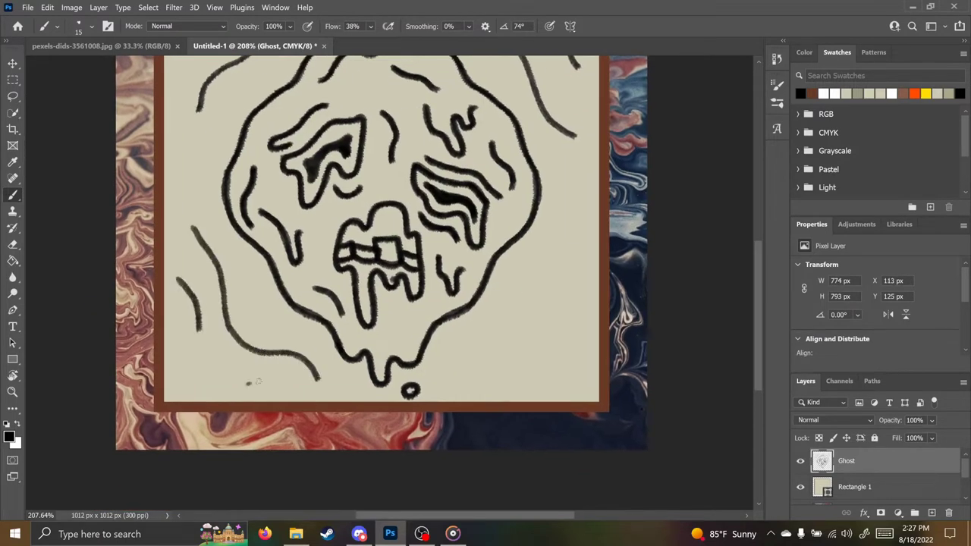
{"action": "left_click_drag", "start_coordinate": [512, 343], "coordinate": [570, 254]}
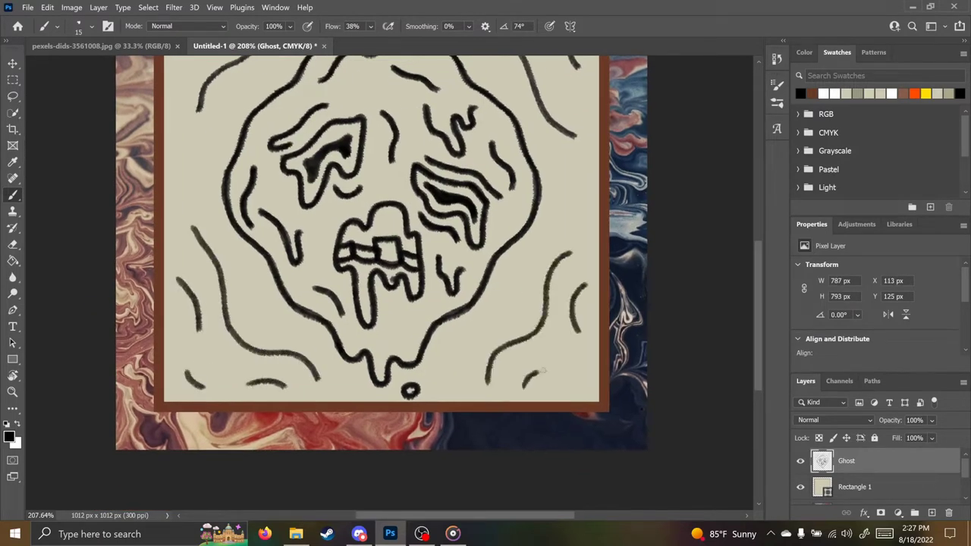
{"action": "left_click_drag", "start_coordinate": [543, 371], "coordinate": [577, 371]}
{"action": "mouse_move", "coordinate": [552, 194]}
{"action": "left_mouse_down"}
{"action": "mouse_move", "coordinate": [549, 297]}
{"action": "mouse_move", "coordinate": [491, 198]}
{"action": "left_mouse_up"}
{"action": "scroll", "coordinate": [406, 389], "scroll_direction": "up", "scroll_amount": 6}
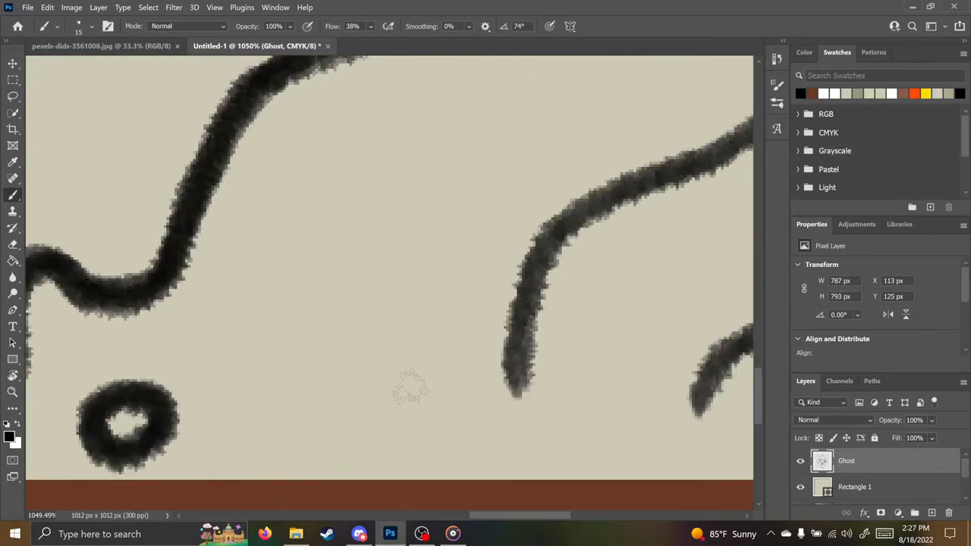
{"action": "left_click_drag", "start_coordinate": [364, 332], "coordinate": [359, 276]}
{"action": "left_click_drag", "start_coordinate": [408, 261], "coordinate": [410, 312]}
{"action": "left_click_drag", "start_coordinate": [467, 250], "coordinate": [467, 312]}
{"action": "key", "text": "ctrl+z"}
{"action": "key", "text": "ctrl+z"}
{"action": "key", "text": "ctrl+z"}
Step: Sign the panel beside the ghost's chin with CB over BB between brackets, using an 8 px brush
{"action": "key", "text": "["}
{"action": "key", "text": "["}
{"action": "key", "text": "["}
{"action": "left_click_drag", "start_coordinate": [393, 161], "coordinate": [383, 224]}
{"action": "left_click_drag", "start_coordinate": [419, 148], "coordinate": [421, 209]}
{"action": "left_click_drag", "start_coordinate": [362, 250], "coordinate": [371, 310]}
{"action": "left_click_drag", "start_coordinate": [440, 239], "coordinate": [451, 303]}
{"action": "mouse_move", "coordinate": [334, 311]}
{"action": "left_mouse_down"}
{"action": "mouse_move", "coordinate": [311, 269]}
{"action": "mouse_move", "coordinate": [337, 163]}
{"action": "left_mouse_up"}
{"action": "left_click_drag", "start_coordinate": [496, 156], "coordinate": [508, 296]}
Step: Paint additional wrinkle lines across the ghost's forehead, cheeks and chin with a 15 px brush
{"action": "scroll", "coordinate": [349, 338], "scroll_direction": "down", "scroll_amount": 6}
{"action": "scroll", "coordinate": [293, 152], "scroll_direction": "up", "scroll_amount": 4}
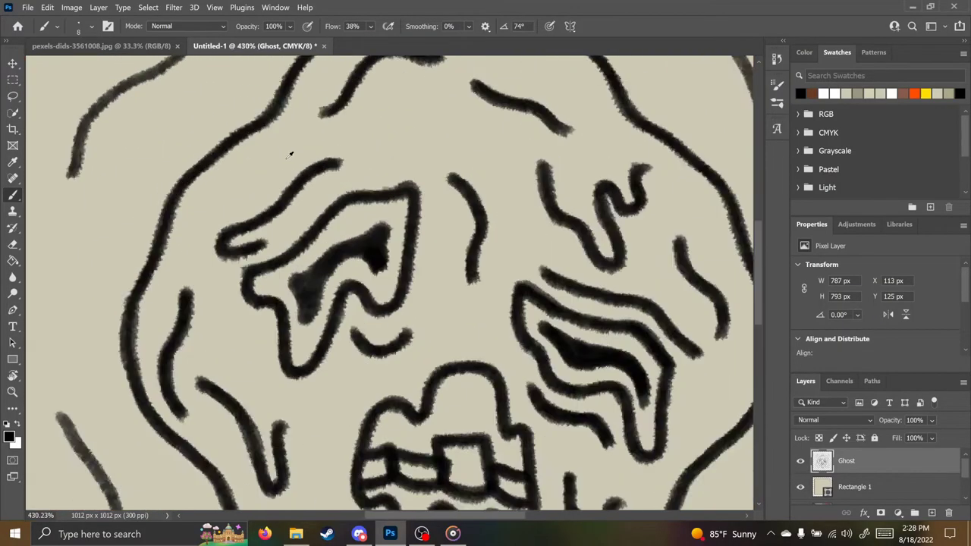
{"action": "scroll", "coordinate": [390, 160], "scroll_direction": "down", "scroll_amount": 5}
{"action": "scroll", "coordinate": [444, 421], "scroll_direction": "up", "scroll_amount": 10}
{"action": "scroll", "coordinate": [375, 381], "scroll_direction": "down", "scroll_amount": 10}
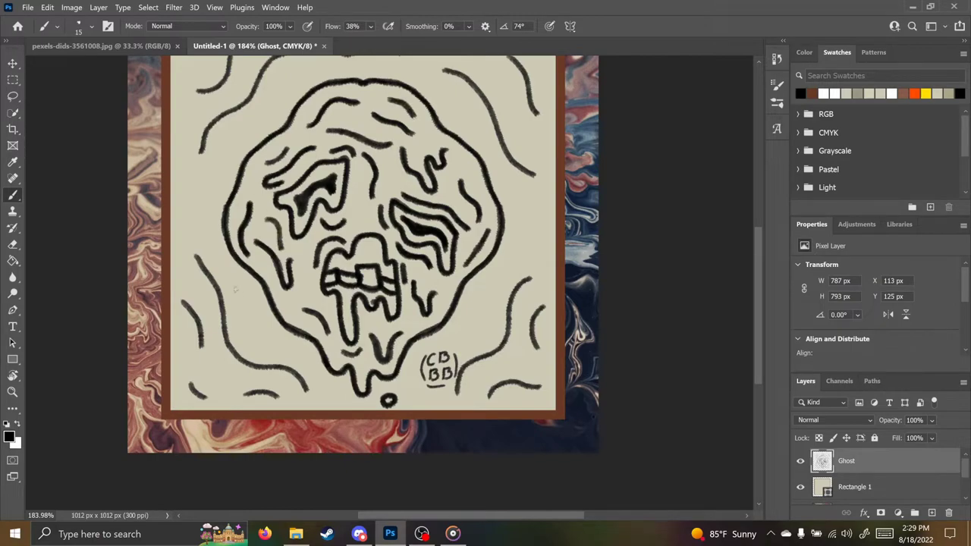
{"action": "scroll", "coordinate": [308, 252], "scroll_direction": "up", "scroll_amount": 5}
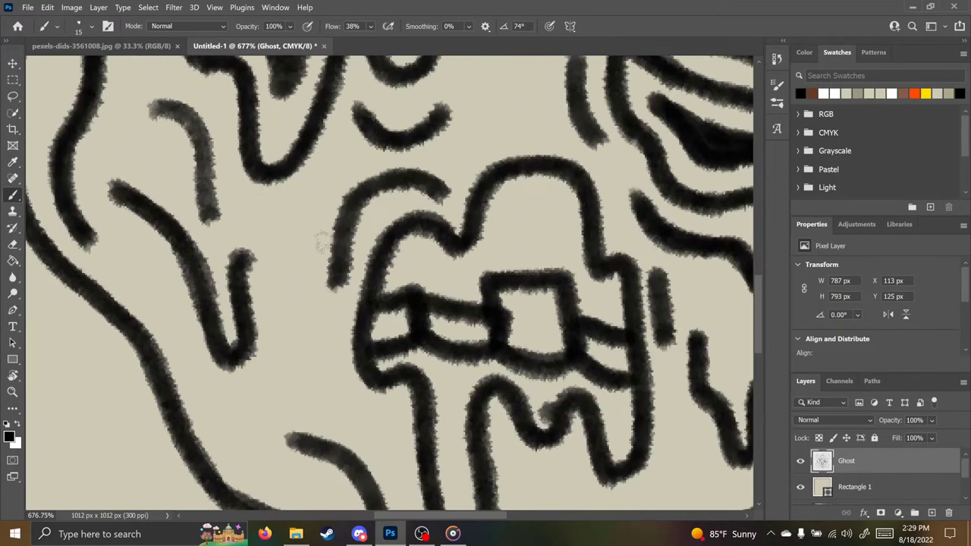
{"action": "left_click", "coordinate": [47, 7]}
{"action": "left_click", "coordinate": [71, 33]}
{"action": "scroll", "coordinate": [315, 277], "scroll_direction": "down", "scroll_amount": 4}
{"action": "scroll", "coordinate": [291, 280], "scroll_direction": "up", "scroll_amount": 7}
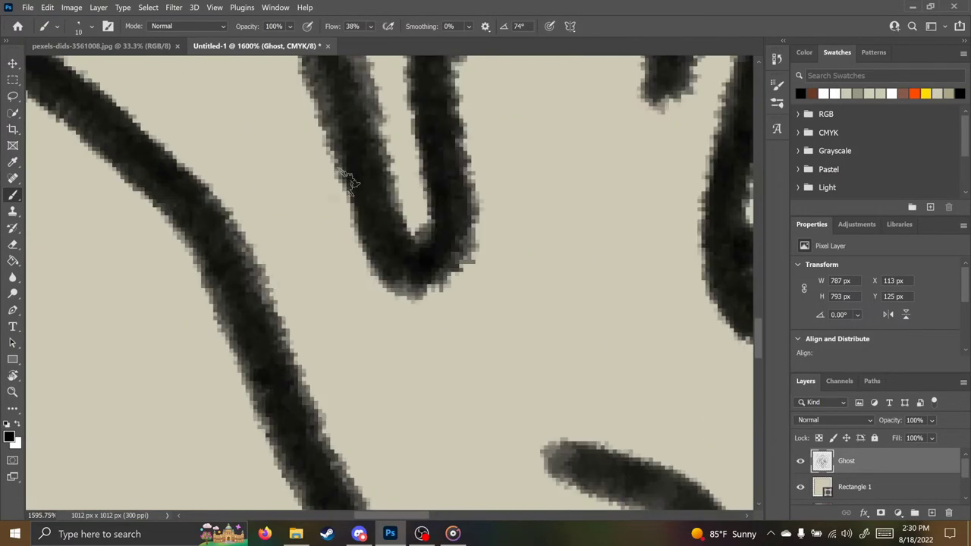
{"action": "mouse_move", "coordinate": [131, 129]}
{"action": "left_mouse_down"}
{"action": "mouse_move", "coordinate": [168, 102]}
{"action": "mouse_move", "coordinate": [228, 148]}
{"action": "mouse_move", "coordinate": [244, 250]}
{"action": "mouse_move", "coordinate": [279, 243]}
{"action": "mouse_move", "coordinate": [333, 333]}
{"action": "mouse_move", "coordinate": [296, 364]}
{"action": "left_mouse_up"}
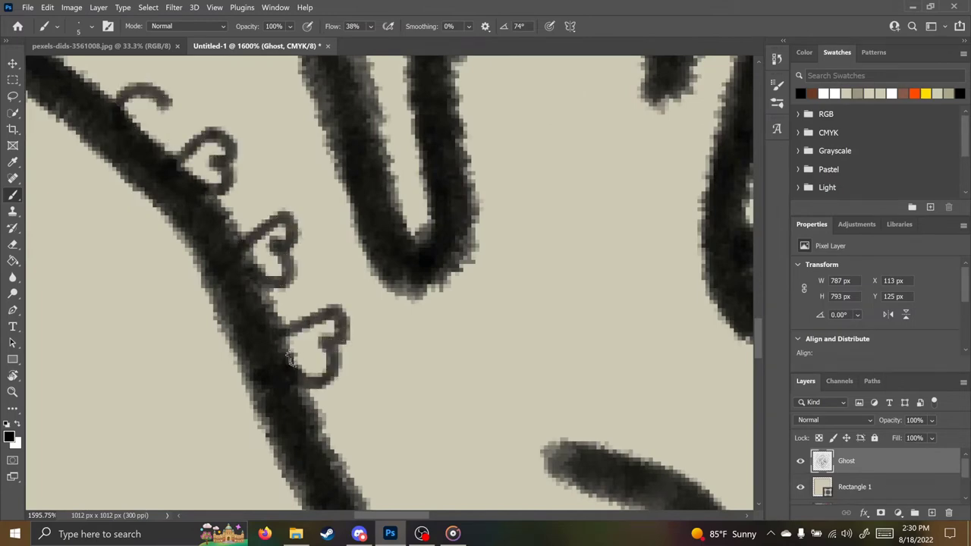
{"action": "scroll", "coordinate": [250, 304], "scroll_direction": "down", "scroll_amount": 8}
{"action": "scroll", "coordinate": [297, 274], "scroll_direction": "up", "scroll_amount": 8}
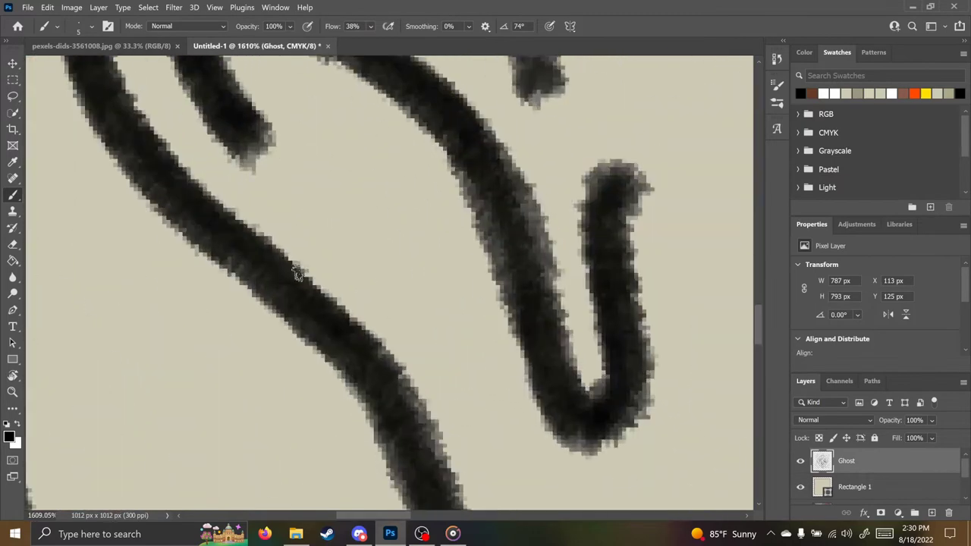
Step: Draw small bumps along the inner side of the lower-left face outline with a 5 px brush
{"action": "left_click_drag", "start_coordinate": [263, 252], "coordinate": [305, 248]}
{"action": "mouse_move", "coordinate": [324, 300]}
{"action": "left_mouse_down"}
{"action": "mouse_move", "coordinate": [369, 295]}
{"action": "mouse_move", "coordinate": [349, 327]}
{"action": "mouse_move", "coordinate": [360, 288]}
{"action": "mouse_move", "coordinate": [378, 339]}
{"action": "left_mouse_up"}
{"action": "key", "text": "ctrl+z"}
{"action": "mouse_move", "coordinate": [436, 410]}
{"action": "left_mouse_down"}
{"action": "mouse_move", "coordinate": [387, 253]}
{"action": "mouse_move", "coordinate": [366, 234]}
{"action": "left_mouse_up"}
{"action": "mouse_move", "coordinate": [375, 290]}
{"action": "left_mouse_down"}
{"action": "mouse_move", "coordinate": [408, 284]}
{"action": "mouse_move", "coordinate": [412, 379]}
{"action": "left_mouse_up"}
{"action": "scroll", "coordinate": [410, 379], "scroll_direction": "down", "scroll_amount": 2}
{"action": "mouse_move", "coordinate": [350, 325]}
{"action": "left_mouse_down"}
{"action": "mouse_move", "coordinate": [413, 409]}
{"action": "mouse_move", "coordinate": [424, 444]}
{"action": "left_mouse_up"}
Step: Paint 10 px wrinkle lines around the mouth, on the chin and between the eyes
{"action": "scroll", "coordinate": [368, 245], "scroll_direction": "down", "scroll_amount": 2}
{"action": "scroll", "coordinate": [368, 245], "scroll_direction": "down", "scroll_amount": 5}
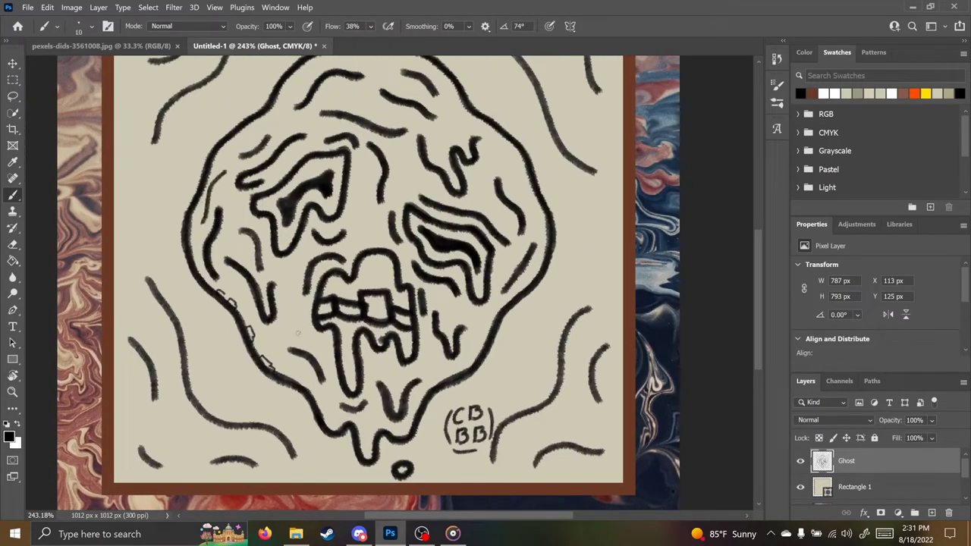
{"action": "left_click_drag", "start_coordinate": [294, 326], "coordinate": [288, 286]}
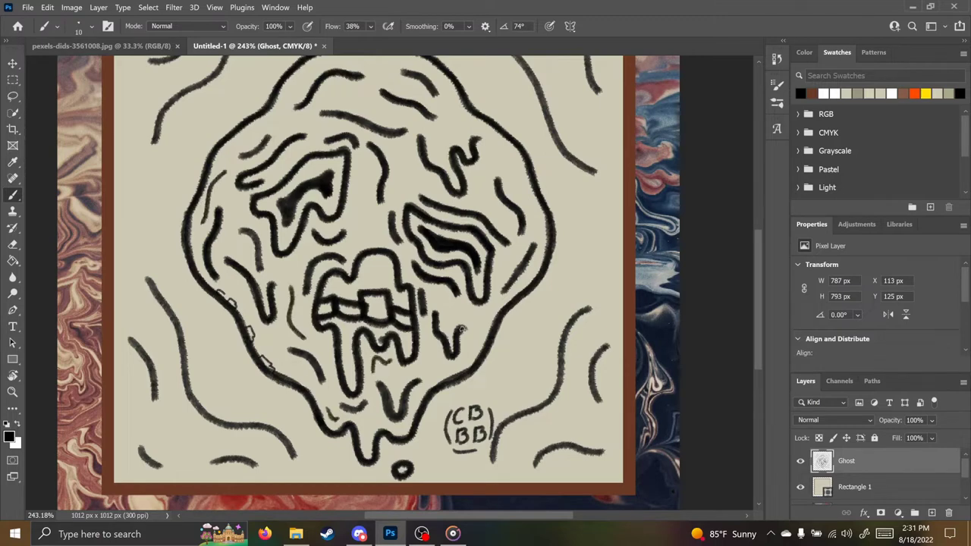
{"action": "mouse_move", "coordinate": [353, 243]}
{"action": "left_mouse_down"}
{"action": "mouse_move", "coordinate": [361, 196]}
{"action": "mouse_move", "coordinate": [395, 194]}
{"action": "left_mouse_up"}
{"action": "left_click_drag", "start_coordinate": [413, 167], "coordinate": [440, 191]}
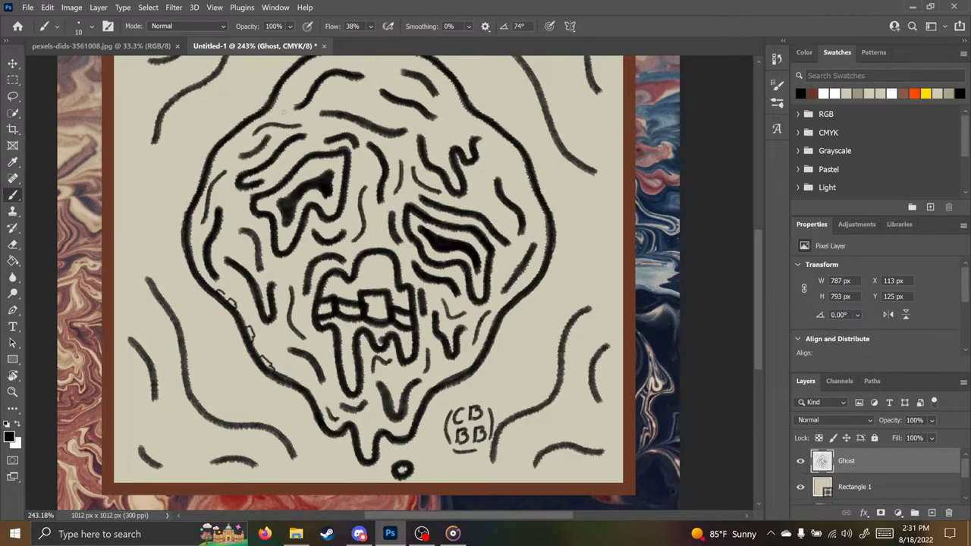
Step: Fill the forehead and temples with more 10 px wrinkle lines
{"action": "left_click_drag", "start_coordinate": [360, 96], "coordinate": [336, 132]}
{"action": "left_click_drag", "start_coordinate": [309, 137], "coordinate": [363, 154]}
{"action": "left_click_drag", "start_coordinate": [344, 123], "coordinate": [352, 138]}
{"action": "left_click_drag", "start_coordinate": [282, 116], "coordinate": [325, 97]}
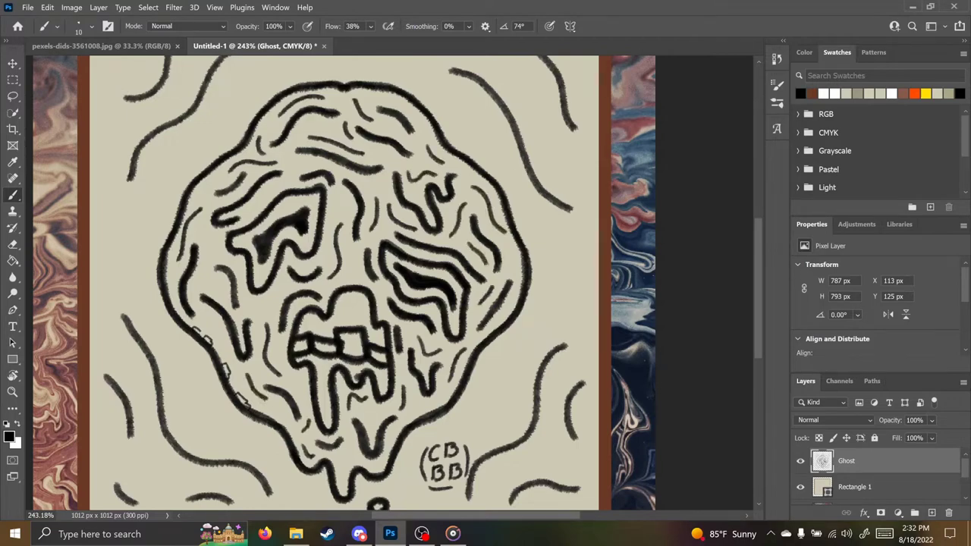
Step: Paint thin 5 px detail lines inside the two long drips below the mouth
{"action": "scroll", "coordinate": [318, 387], "scroll_direction": "up", "scroll_amount": 5}
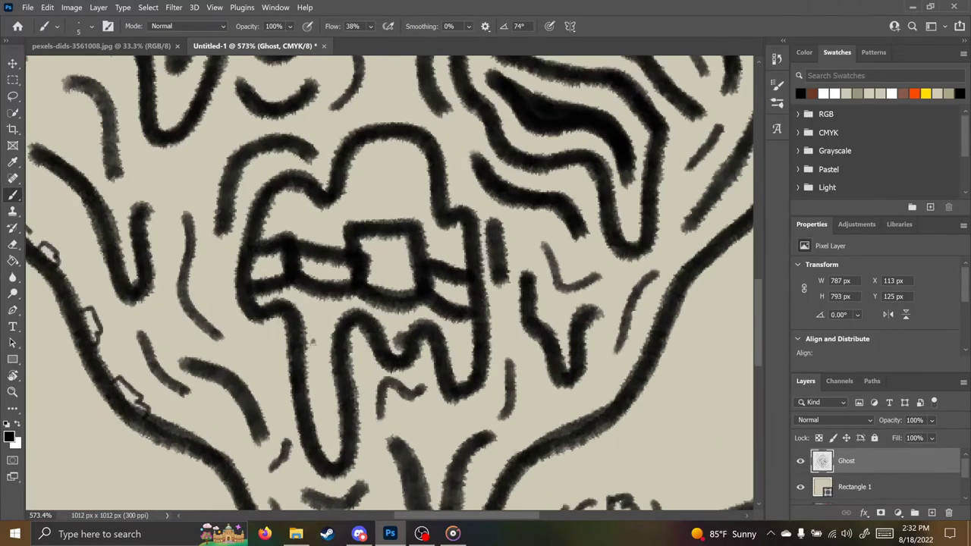
{"action": "mouse_move", "coordinate": [311, 341]}
{"action": "left_mouse_down"}
{"action": "mouse_move", "coordinate": [328, 426]}
{"action": "mouse_move", "coordinate": [328, 322]}
{"action": "left_mouse_up"}
{"action": "left_click_drag", "start_coordinate": [451, 333], "coordinate": [464, 372]}
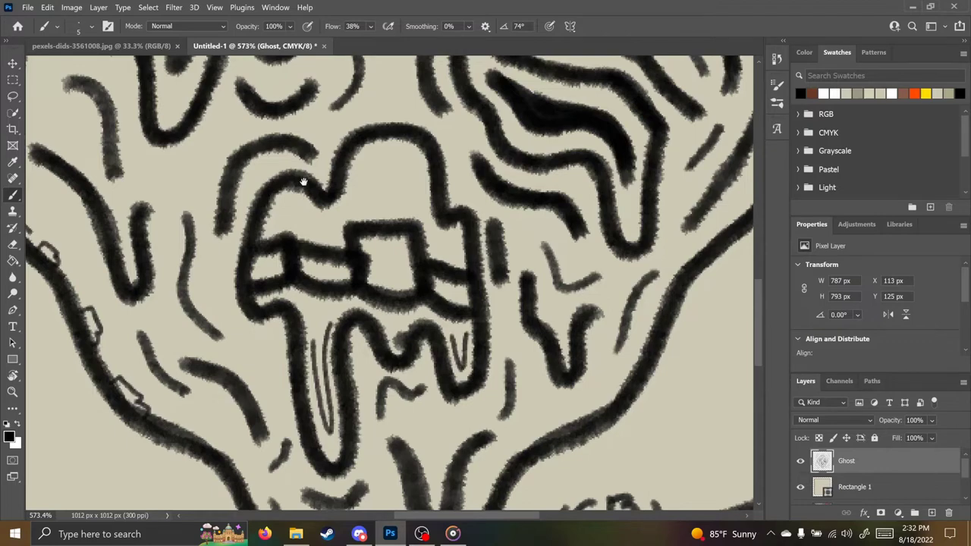
Step: Paint thin curved detail lines inside the drips of the left and right eyes
{"action": "left_click_drag", "start_coordinate": [304, 182], "coordinate": [387, 343]}
{"action": "left_click_drag", "start_coordinate": [246, 249], "coordinate": [271, 239]}
{"action": "left_click_drag", "start_coordinate": [351, 179], "coordinate": [377, 161]}
{"action": "left_click_drag", "start_coordinate": [425, 250], "coordinate": [294, 198]}
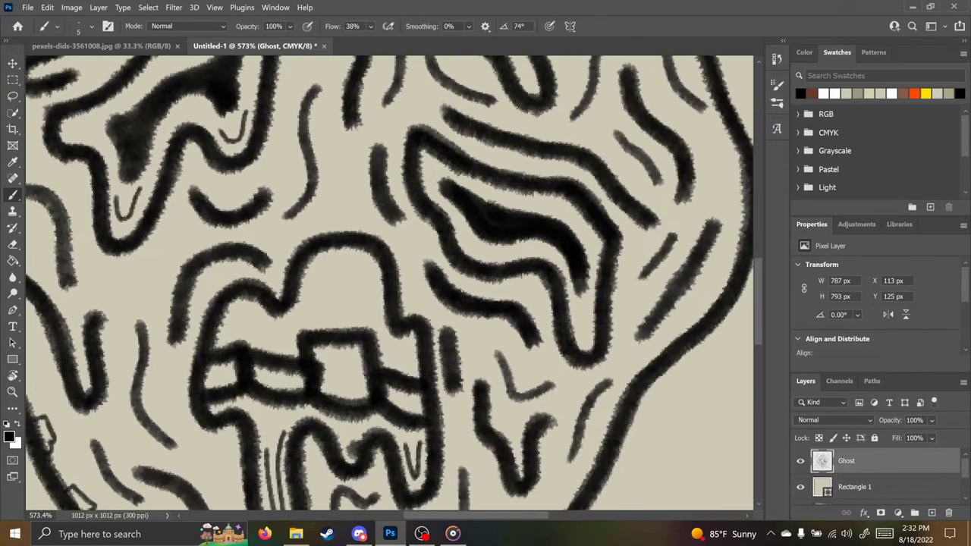
{"action": "left_click_drag", "start_coordinate": [577, 317], "coordinate": [589, 320]}
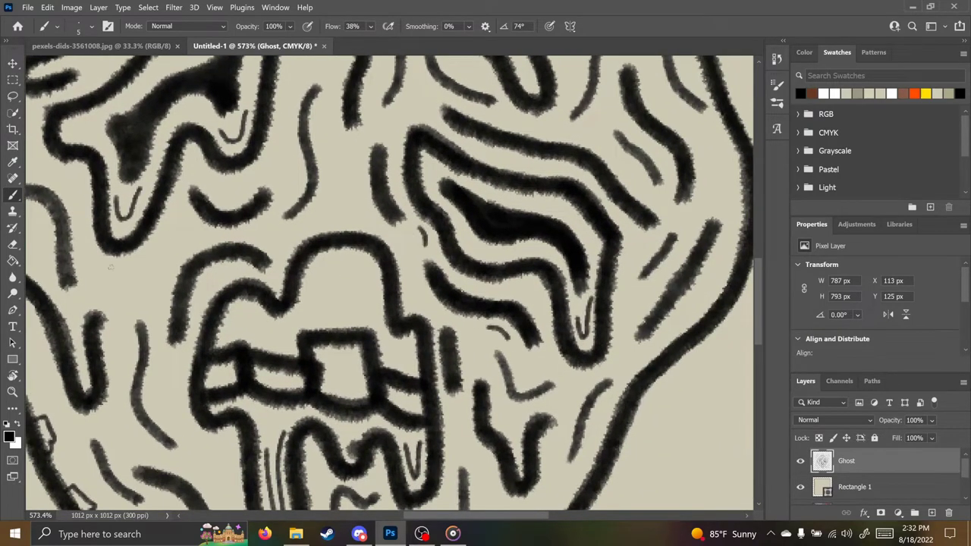
Step: Paint thin detail lines beneath the left eye and along the left side of the mouth
{"action": "left_click_drag", "start_coordinate": [112, 269], "coordinate": [169, 221]}
{"action": "key", "text": "ctrl+z"}
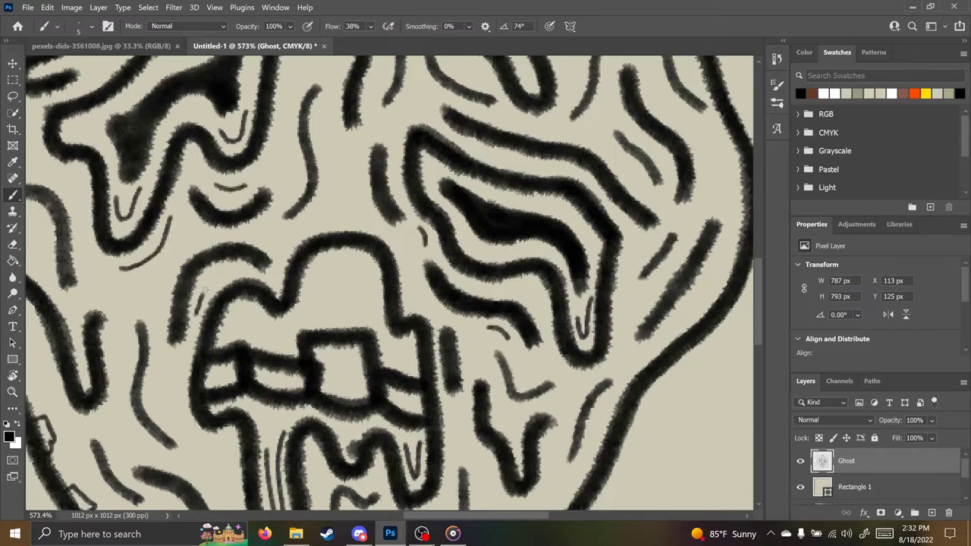
{"action": "left_click_drag", "start_coordinate": [205, 291], "coordinate": [240, 272]}
{"action": "left_click_drag", "start_coordinate": [188, 377], "coordinate": [202, 295]}
{"action": "left_click_drag", "start_coordinate": [200, 338], "coordinate": [195, 277]}
{"action": "left_click_drag", "start_coordinate": [147, 336], "coordinate": [338, 388]}
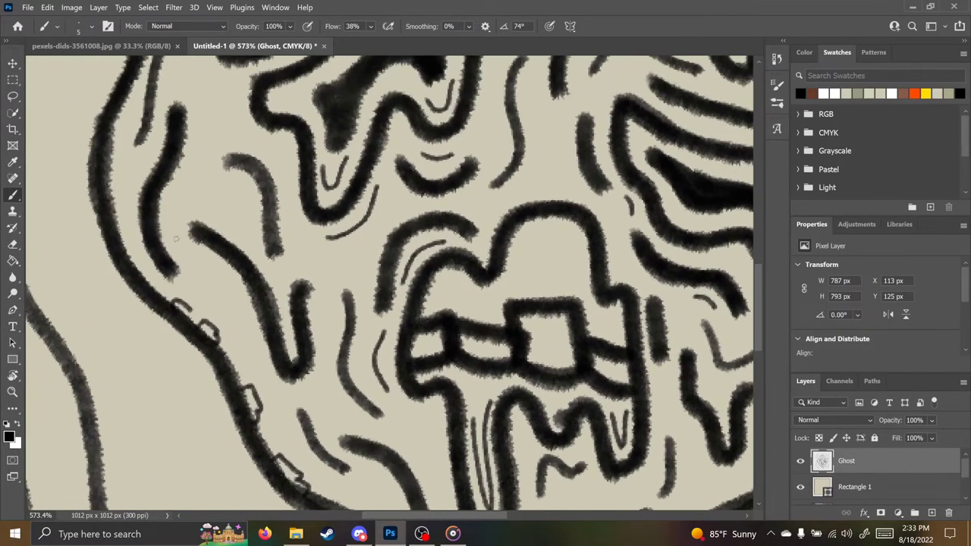
Step: Paint thin detail lines on the left cheek, between the left brow and eye, and under the left forehead wrinkle
{"action": "mouse_move", "coordinate": [175, 238]}
{"action": "left_mouse_down"}
{"action": "mouse_move", "coordinate": [199, 168]}
{"action": "mouse_move", "coordinate": [203, 369]}
{"action": "left_mouse_up"}
{"action": "key", "text": "ctrl+z"}
{"action": "mouse_move", "coordinate": [282, 239]}
{"action": "left_mouse_down"}
{"action": "mouse_move", "coordinate": [378, 165]}
{"action": "mouse_move", "coordinate": [278, 264]}
{"action": "left_mouse_up"}
{"action": "left_click_drag", "start_coordinate": [312, 151], "coordinate": [366, 132]}
{"action": "key", "text": "ctrl+z"}
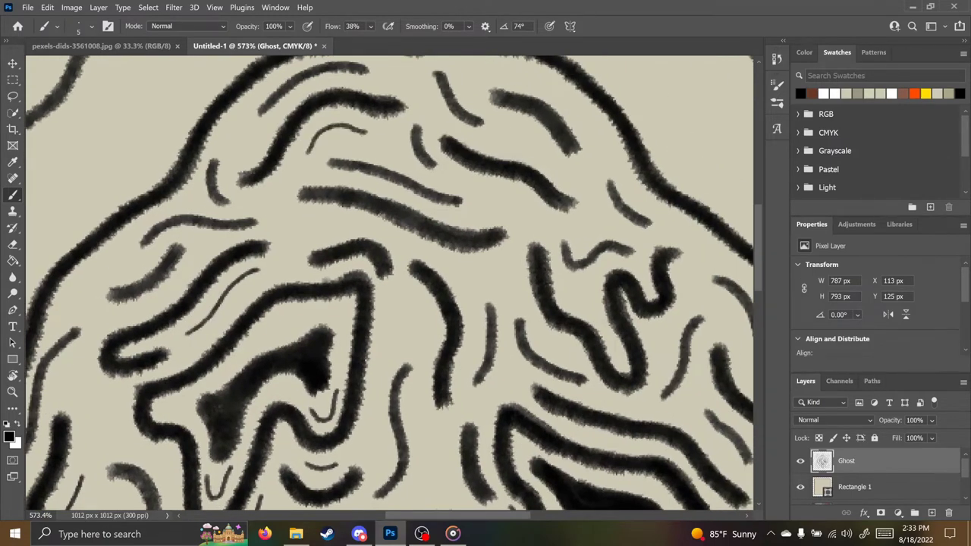
Step: Paint thin detail lines on the central forehead, between the eyes and inside the drip above the right eye
{"action": "left_click_drag", "start_coordinate": [432, 168], "coordinate": [366, 162]}
{"action": "left_click_drag", "start_coordinate": [436, 186], "coordinate": [456, 189]}
{"action": "left_click_drag", "start_coordinate": [402, 351], "coordinate": [409, 314]}
{"action": "left_click_drag", "start_coordinate": [476, 330], "coordinate": [513, 354]}
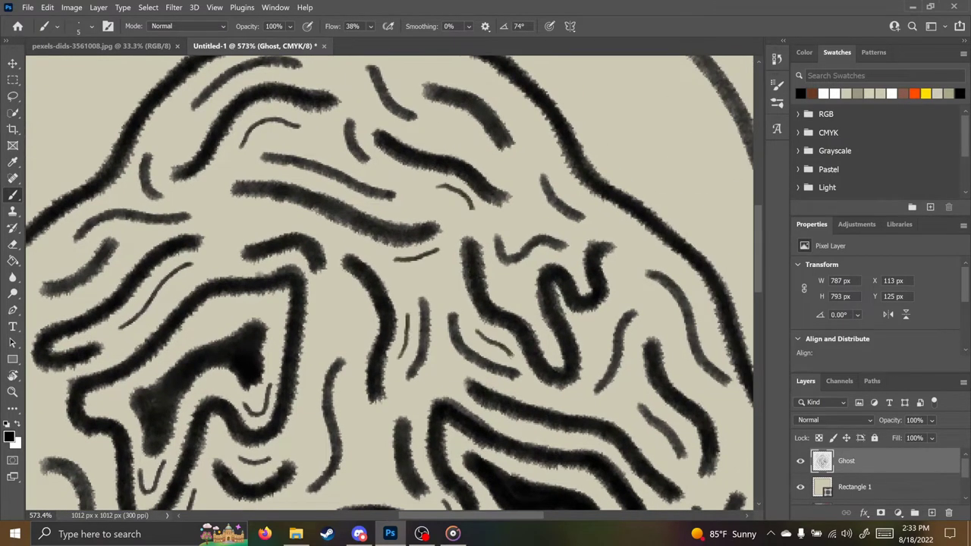
{"action": "left_click_drag", "start_coordinate": [530, 301], "coordinate": [535, 263]}
Step: Paint thin curved lines around the thick wrinkles on the upper forehead
{"action": "left_click_drag", "start_coordinate": [465, 154], "coordinate": [450, 235]}
{"action": "left_click_drag", "start_coordinate": [392, 154], "coordinate": [454, 163]}
{"action": "left_click_drag", "start_coordinate": [500, 199], "coordinate": [504, 267]}
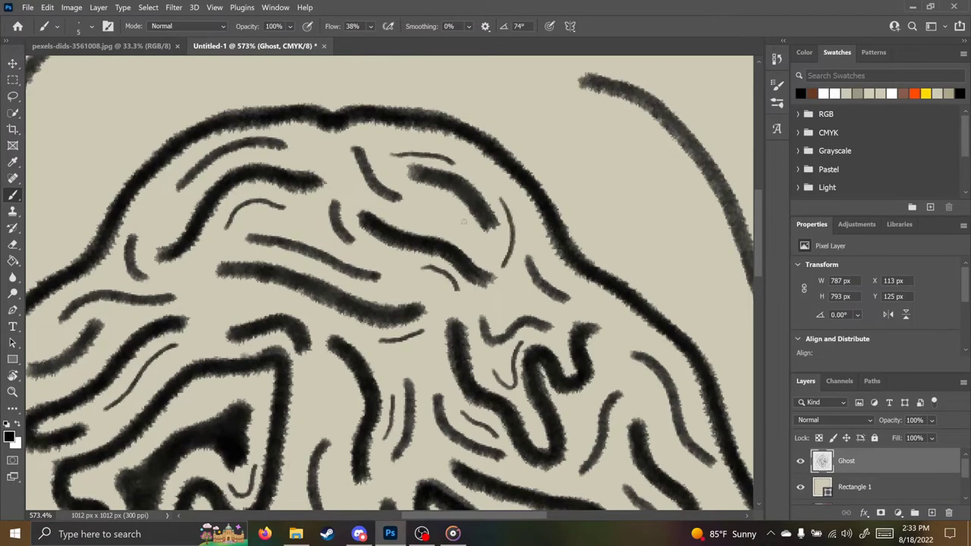
{"action": "left_click_drag", "start_coordinate": [411, 214], "coordinate": [472, 241]}
{"action": "left_click_drag", "start_coordinate": [175, 210], "coordinate": [152, 233]}
Step: Paint thin detail lines along the right temple and beside the thick wrinkles to the right of the right eye
{"action": "left_click_drag", "start_coordinate": [544, 276], "coordinate": [388, 175]}
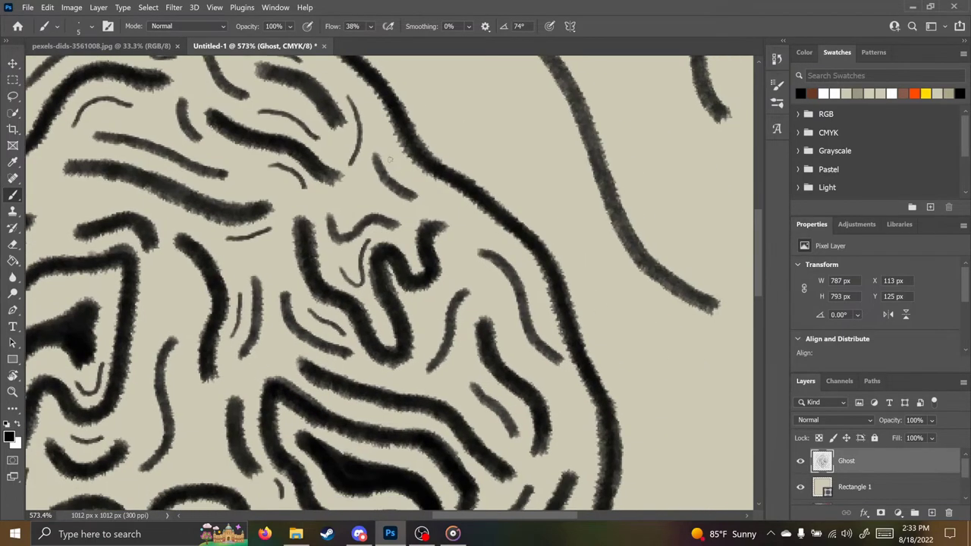
{"action": "mouse_move", "coordinate": [471, 275]}
{"action": "left_mouse_down"}
{"action": "mouse_move", "coordinate": [417, 217]}
{"action": "mouse_move", "coordinate": [443, 254]}
{"action": "left_mouse_up"}
{"action": "mouse_move", "coordinate": [498, 398]}
{"action": "left_mouse_down"}
{"action": "mouse_move", "coordinate": [457, 317]}
{"action": "mouse_move", "coordinate": [461, 248]}
{"action": "left_mouse_up"}
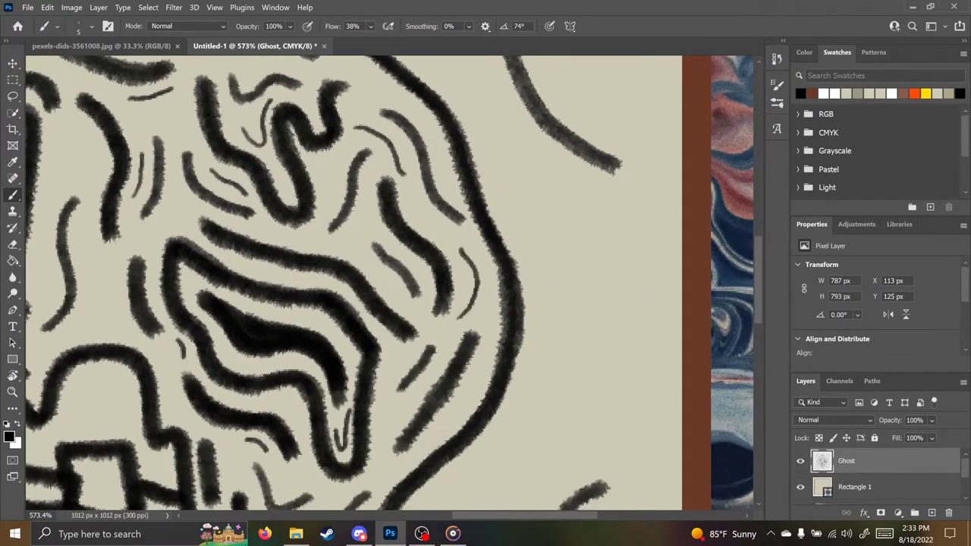
{"action": "left_click_drag", "start_coordinate": [445, 417], "coordinate": [464, 319]}
{"action": "left_click_drag", "start_coordinate": [464, 320], "coordinate": [488, 291]}
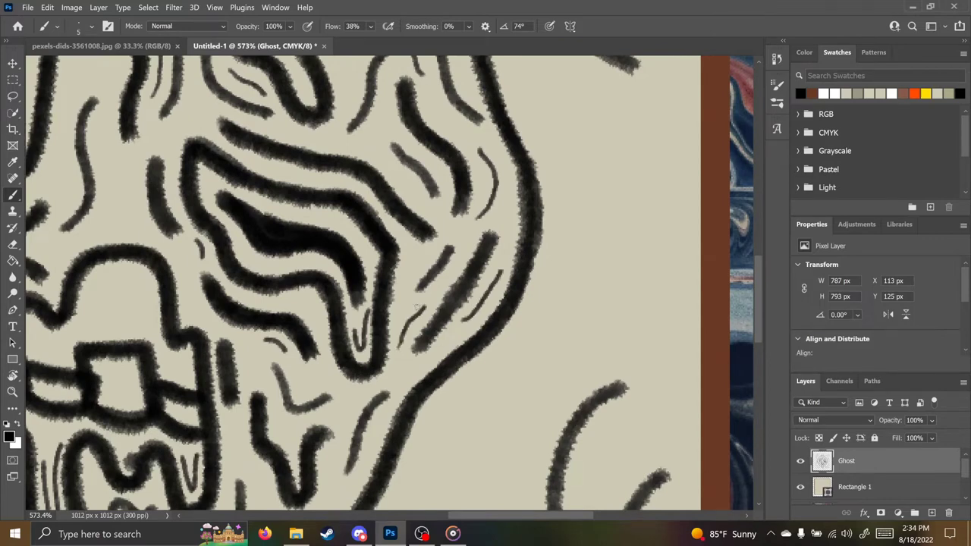
Step: Paint a thin line along the lower-right jaw and a small curve inside the right cheek drip
{"action": "scroll", "coordinate": [417, 260], "scroll_direction": "up", "scroll_amount": 4}
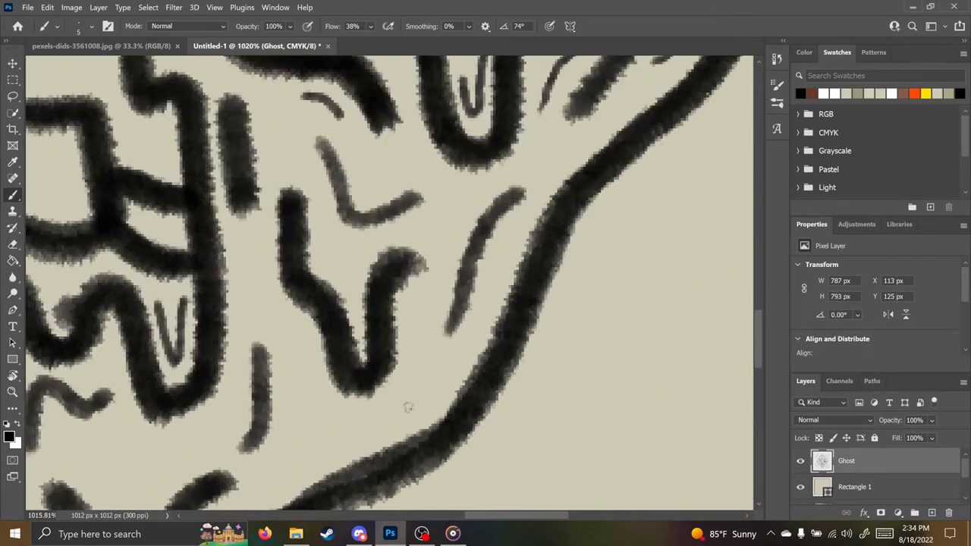
{"action": "mouse_move", "coordinate": [308, 450]}
{"action": "left_mouse_down"}
{"action": "mouse_move", "coordinate": [412, 401]}
{"action": "mouse_move", "coordinate": [421, 355]}
{"action": "left_mouse_up"}
{"action": "mouse_move", "coordinate": [326, 234]}
{"action": "left_mouse_down"}
{"action": "mouse_move", "coordinate": [355, 262]}
{"action": "mouse_move", "coordinate": [379, 239]}
{"action": "left_mouse_up"}
{"action": "scroll", "coordinate": [406, 130], "scroll_direction": "down", "scroll_amount": 8}
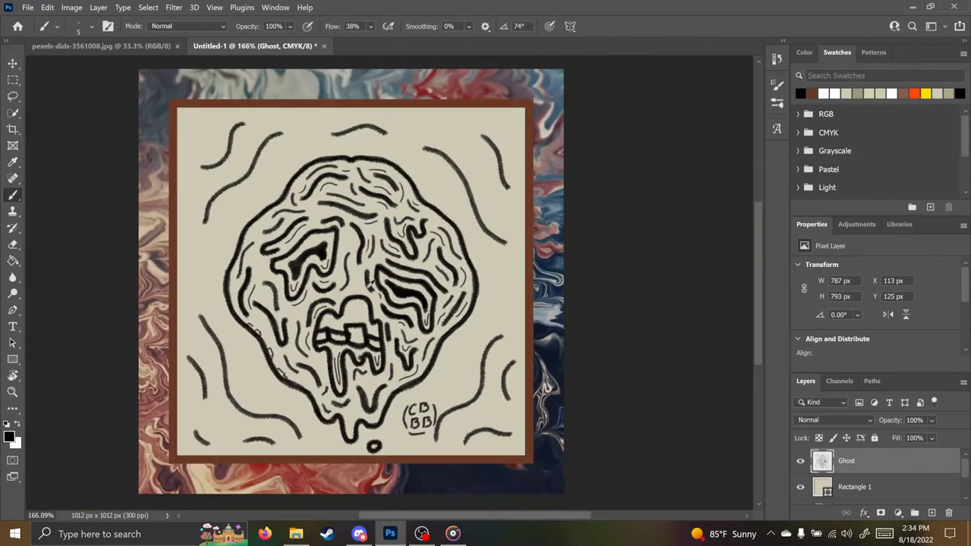
Step: Paint thin detail lines beside the drip and wrinkles on the left cheek and jaw
{"action": "scroll", "coordinate": [274, 338], "scroll_direction": "up", "scroll_amount": 6}
{"action": "left_click_drag", "start_coordinate": [212, 243], "coordinate": [270, 362]}
{"action": "left_click_drag", "start_coordinate": [322, 401], "coordinate": [296, 310]}
{"action": "left_click_drag", "start_coordinate": [328, 359], "coordinate": [324, 278]}
{"action": "left_click_drag", "start_coordinate": [270, 314], "coordinate": [289, 370]}
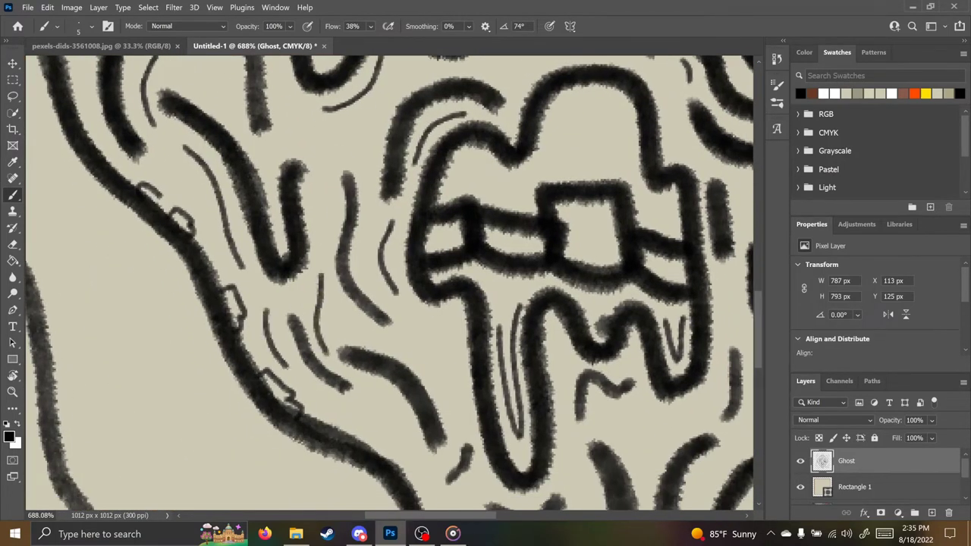
{"action": "mouse_move", "coordinate": [374, 419]}
{"action": "left_mouse_down"}
{"action": "mouse_move", "coordinate": [305, 323]}
{"action": "mouse_move", "coordinate": [346, 363]}
{"action": "left_mouse_up"}
Step: Paint thin curved detail lines around the chin wrinkles and inside the drip at the bottom of the face
{"action": "left_click_drag", "start_coordinate": [501, 470], "coordinate": [448, 351]}
{"action": "mouse_move", "coordinate": [426, 343]}
{"action": "left_mouse_down"}
{"action": "mouse_move", "coordinate": [435, 378]}
{"action": "mouse_move", "coordinate": [455, 381]}
{"action": "mouse_move", "coordinate": [487, 352]}
{"action": "left_mouse_up"}
{"action": "left_click_drag", "start_coordinate": [545, 374], "coordinate": [518, 368]}
{"action": "mouse_move", "coordinate": [499, 225]}
{"action": "left_mouse_down"}
{"action": "mouse_move", "coordinate": [523, 256]}
{"action": "mouse_move", "coordinate": [576, 216]}
{"action": "left_mouse_up"}
{"action": "mouse_move", "coordinate": [302, 269]}
{"action": "left_mouse_down"}
{"action": "mouse_move", "coordinate": [320, 290]}
{"action": "mouse_move", "coordinate": [364, 282]}
{"action": "left_mouse_up"}
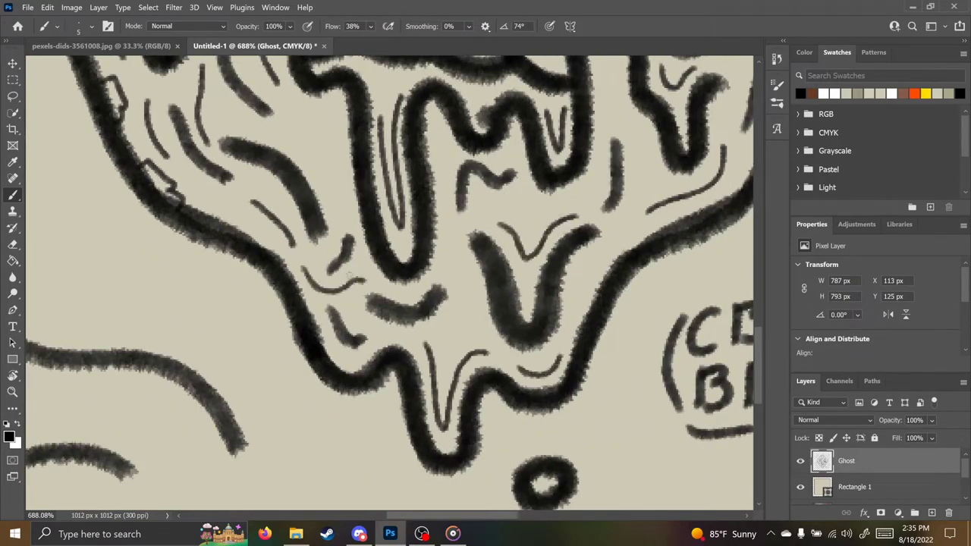
Step: Paint thin detail lines beside the mouth drips, one on each side
{"action": "mouse_move", "coordinate": [294, 123]}
{"action": "left_mouse_down"}
{"action": "mouse_move", "coordinate": [235, 255]}
{"action": "mouse_move", "coordinate": [277, 302]}
{"action": "mouse_move", "coordinate": [284, 329]}
{"action": "left_mouse_up"}
{"action": "left_click_drag", "start_coordinate": [544, 265], "coordinate": [505, 311]}
{"action": "left_click_drag", "start_coordinate": [502, 310], "coordinate": [517, 256]}
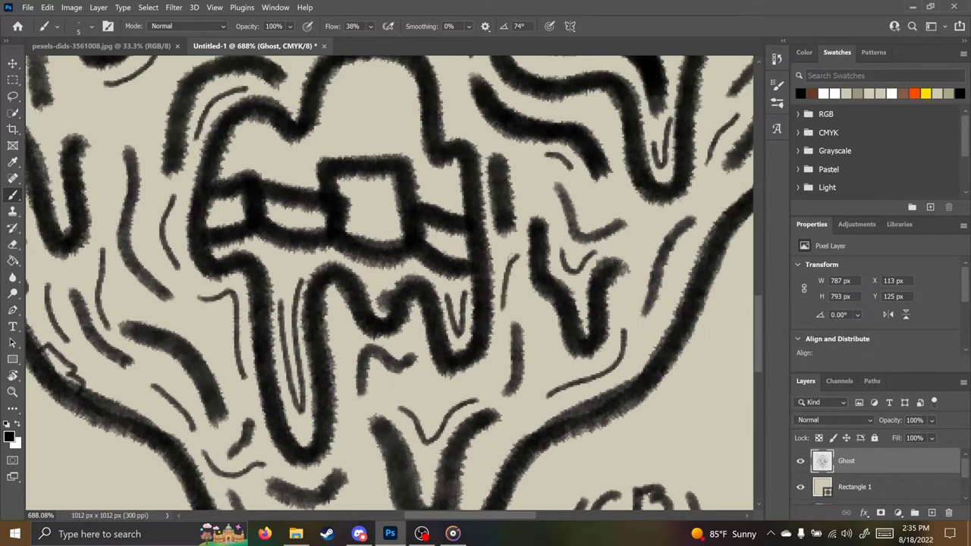
Step: Paint thin detail lines beside the wrinkles on the left cheek and along the left edge of the face
{"action": "scroll", "coordinate": [523, 198], "scroll_direction": "down", "scroll_amount": 5}
{"action": "left_click_drag", "start_coordinate": [524, 200], "coordinate": [420, 215]}
{"action": "scroll", "coordinate": [302, 221], "scroll_direction": "up", "scroll_amount": 5}
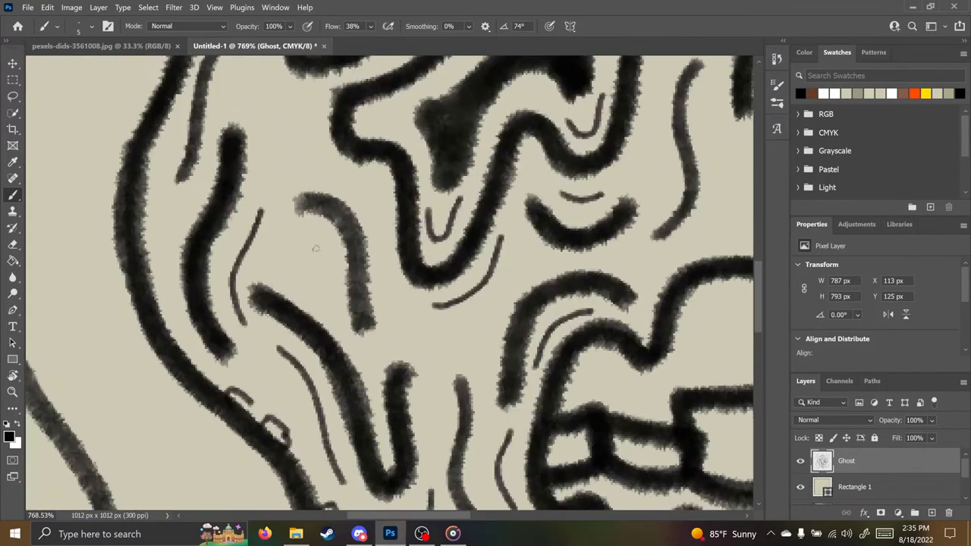
{"action": "mouse_move", "coordinate": [159, 266]}
{"action": "left_mouse_down"}
{"action": "mouse_move", "coordinate": [156, 168]}
{"action": "mouse_move", "coordinate": [174, 135]}
{"action": "left_mouse_up"}
{"action": "left_click_drag", "start_coordinate": [182, 217], "coordinate": [204, 173]}
{"action": "mouse_move", "coordinate": [305, 182]}
{"action": "left_mouse_down"}
{"action": "mouse_move", "coordinate": [347, 183]}
{"action": "mouse_move", "coordinate": [427, 328]}
{"action": "left_mouse_up"}
{"action": "mouse_move", "coordinate": [294, 229]}
{"action": "left_mouse_down"}
{"action": "mouse_move", "coordinate": [329, 278]}
{"action": "mouse_move", "coordinate": [334, 316]}
{"action": "left_mouse_up"}
{"action": "left_click_drag", "start_coordinate": [422, 427], "coordinate": [459, 346]}
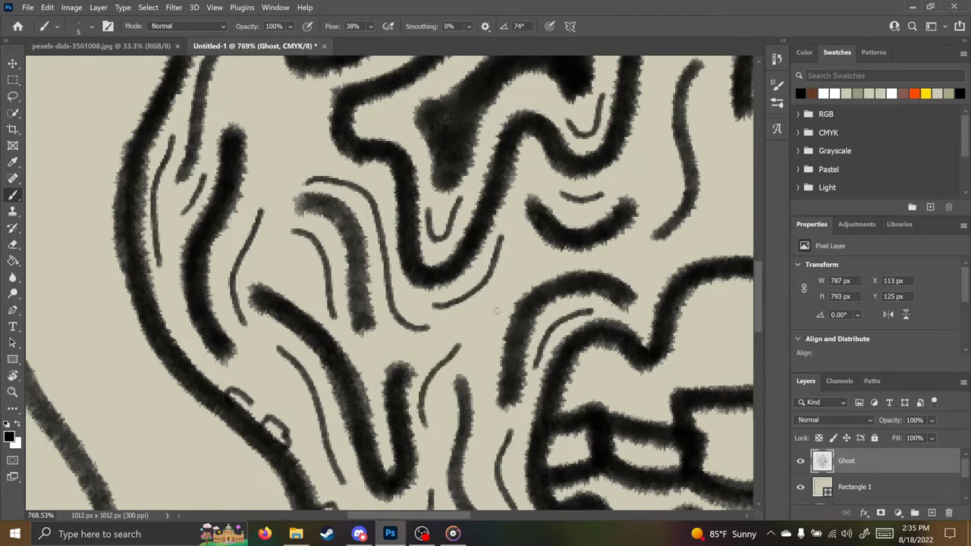
Step: Paint thin curved detail lines beside the wrinkles around the left eye and across the forehead
{"action": "mouse_move", "coordinate": [294, 123]}
{"action": "left_mouse_down"}
{"action": "mouse_move", "coordinate": [182, 249]}
{"action": "mouse_move", "coordinate": [203, 222]}
{"action": "mouse_move", "coordinate": [179, 225]}
{"action": "left_mouse_up"}
{"action": "left_click_drag", "start_coordinate": [151, 131], "coordinate": [165, 207]}
{"action": "left_click_drag", "start_coordinate": [135, 286], "coordinate": [171, 297]}
{"action": "left_click_drag", "start_coordinate": [184, 162], "coordinate": [230, 229]}
{"action": "left_click_drag", "start_coordinate": [175, 276], "coordinate": [254, 201]}
{"action": "left_click_drag", "start_coordinate": [462, 142], "coordinate": [256, 198]}
{"action": "mouse_move", "coordinate": [282, 253]}
{"action": "left_mouse_down"}
{"action": "mouse_move", "coordinate": [359, 202]}
{"action": "mouse_move", "coordinate": [407, 204]}
{"action": "left_mouse_up"}
{"action": "left_click_drag", "start_coordinate": [302, 183], "coordinate": [290, 134]}
Step: Repaint the thin wavy line above the wrinkle between the brows and paint thin lines around the drip above the right eye
{"action": "mouse_move", "coordinate": [541, 301]}
{"action": "left_mouse_down"}
{"action": "mouse_move", "coordinate": [301, 236]}
{"action": "mouse_move", "coordinate": [359, 254]}
{"action": "left_mouse_up"}
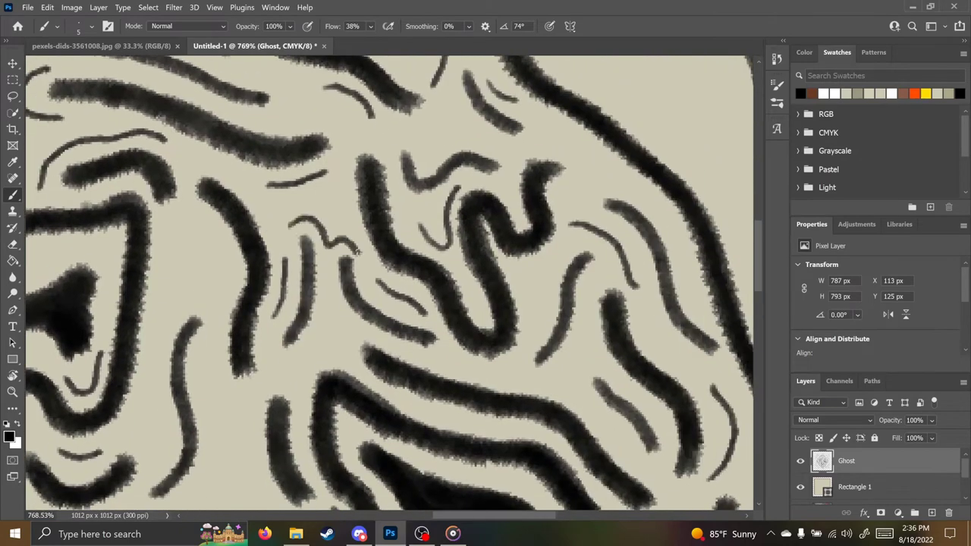
{"action": "key", "text": "ctrl+z"}
{"action": "mouse_move", "coordinate": [285, 242]}
{"action": "left_mouse_down"}
{"action": "mouse_move", "coordinate": [324, 227]}
{"action": "mouse_move", "coordinate": [364, 255]}
{"action": "left_mouse_up"}
{"action": "mouse_move", "coordinate": [522, 265]}
{"action": "left_mouse_down"}
{"action": "mouse_move", "coordinate": [433, 228]}
{"action": "mouse_move", "coordinate": [475, 212]}
{"action": "left_mouse_up"}
{"action": "left_click_drag", "start_coordinate": [446, 295], "coordinate": [458, 259]}
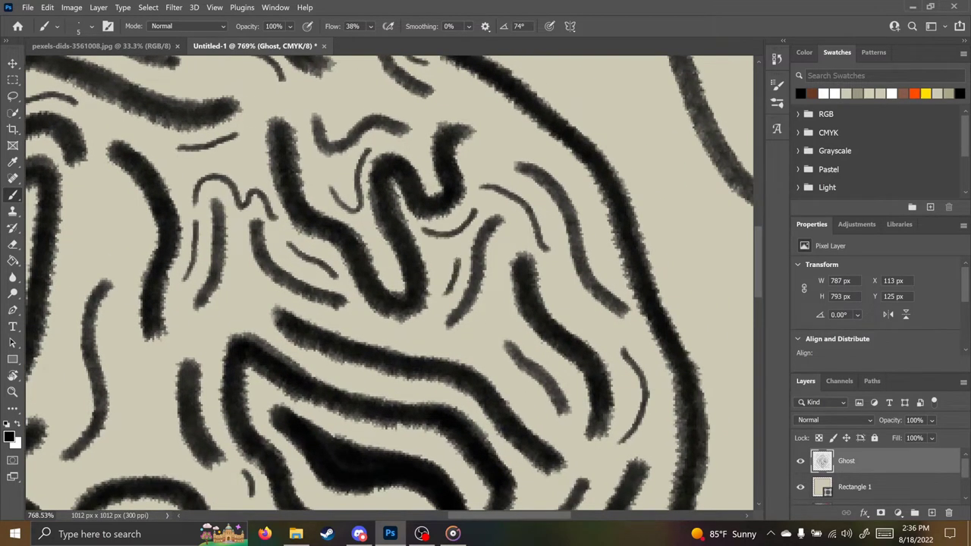
Step: Paint thin detail lines beside the remaining wrinkles on the right temple and the upper right of the forehead
{"action": "left_click_drag", "start_coordinate": [450, 345], "coordinate": [492, 307]}
{"action": "left_click_drag", "start_coordinate": [515, 345], "coordinate": [443, 267]}
{"action": "left_click_drag", "start_coordinate": [442, 310], "coordinate": [478, 351]}
{"action": "left_click_drag", "start_coordinate": [482, 215], "coordinate": [514, 252]}
{"action": "left_click_drag", "start_coordinate": [524, 176], "coordinate": [533, 287]}
{"action": "mouse_move", "coordinate": [409, 186]}
{"action": "left_mouse_down"}
{"action": "mouse_move", "coordinate": [424, 155]}
{"action": "mouse_move", "coordinate": [391, 127]}
{"action": "left_mouse_up"}
{"action": "left_click_drag", "start_coordinate": [320, 92], "coordinate": [433, 219]}
{"action": "mouse_move", "coordinate": [378, 240]}
{"action": "left_mouse_down"}
{"action": "mouse_move", "coordinate": [427, 257]}
{"action": "mouse_move", "coordinate": [452, 243]}
{"action": "left_mouse_up"}
{"action": "left_click_drag", "start_coordinate": [360, 98], "coordinate": [437, 220]}
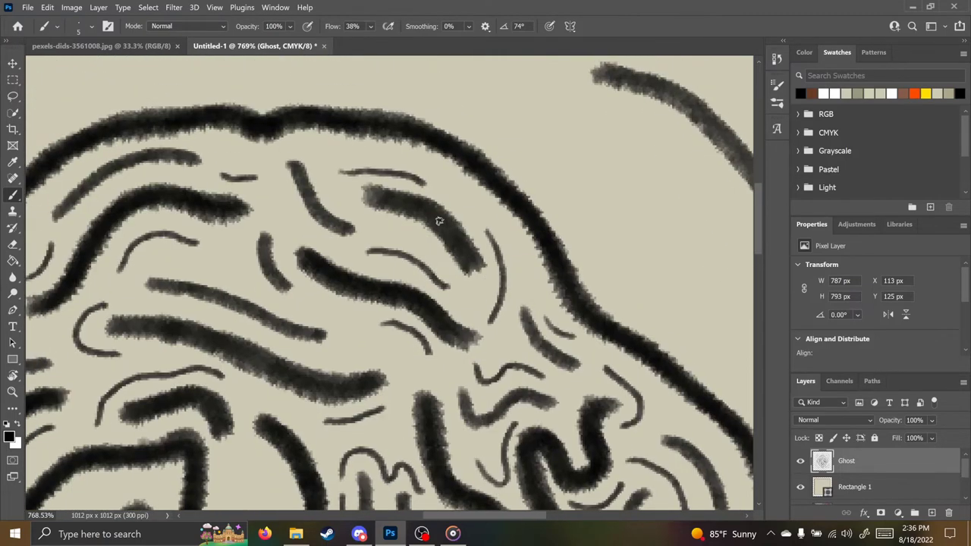
{"action": "scroll", "coordinate": [324, 224], "scroll_direction": "down", "scroll_amount": 9}
{"action": "scroll", "coordinate": [323, 223], "scroll_direction": "down", "scroll_amount": 7}
{"action": "left_click_drag", "start_coordinate": [510, 426], "coordinate": [593, 370]}
Step: Switch to Groove Music, play "All About You Too (Feat. Hello World)" from the else Heart.Break() soundtrack, and return to Photoshop
{"action": "mouse_move", "coordinate": [453, 534]}
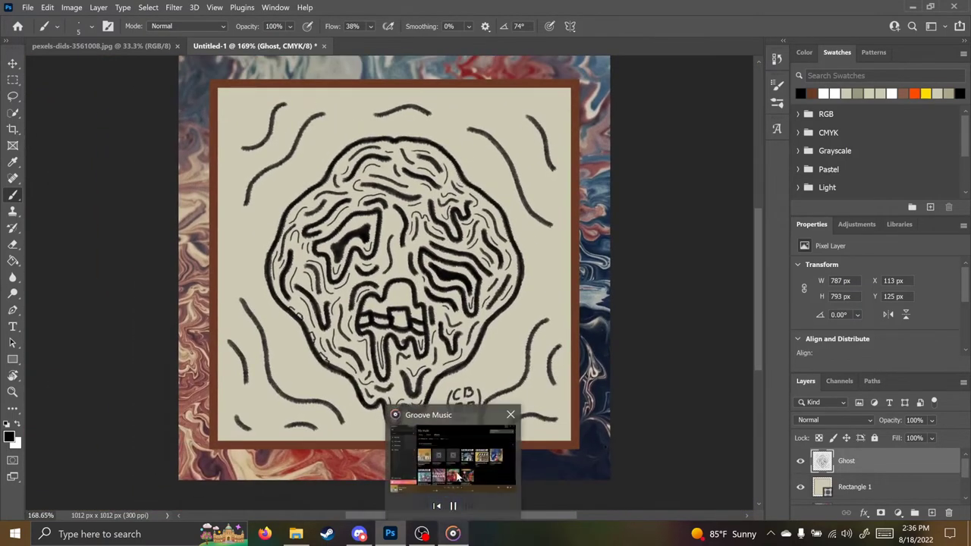
{"action": "left_click", "coordinate": [458, 476]}
{"action": "left_click", "coordinate": [574, 334]}
{"action": "double_click", "coordinate": [260, 167]}
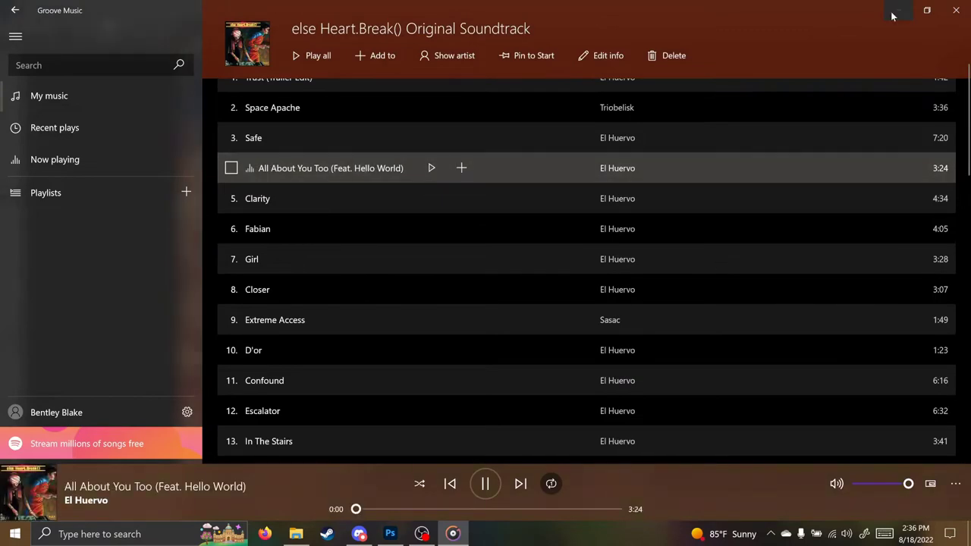
{"action": "left_click", "coordinate": [897, 10]}
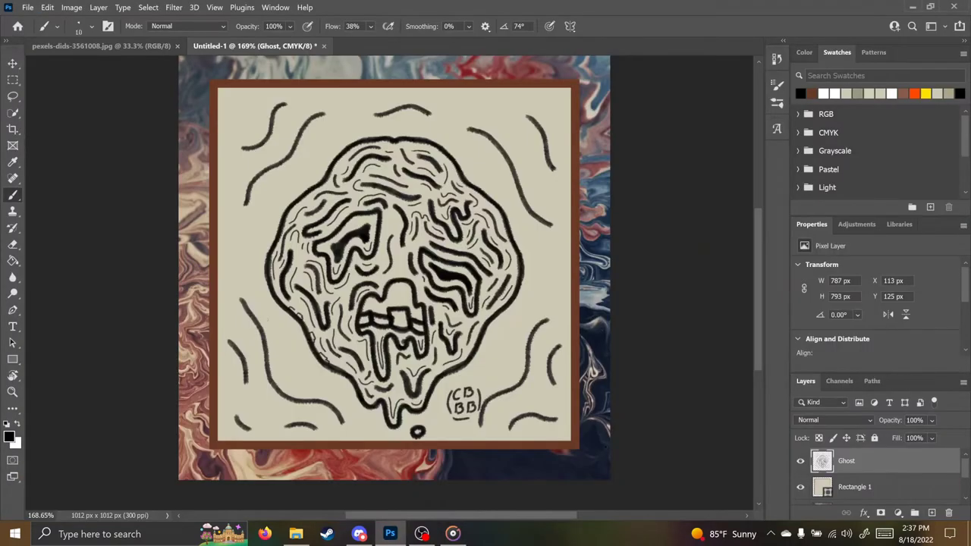
Step: Paint wavy lines with a 10 px brush beside the background waves in the panel's lower-left, upper-left and upper-right corners
{"action": "left_click_drag", "start_coordinate": [240, 324], "coordinate": [256, 388]}
{"action": "left_click_drag", "start_coordinate": [241, 316], "coordinate": [233, 327]}
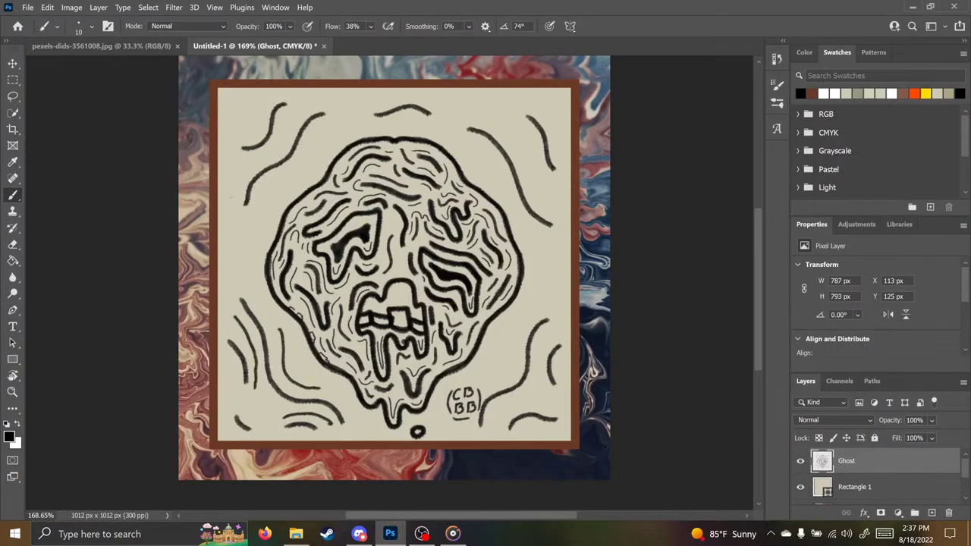
{"action": "left_click_drag", "start_coordinate": [287, 129], "coordinate": [317, 101]}
{"action": "left_click_drag", "start_coordinate": [227, 128], "coordinate": [244, 126]}
{"action": "left_click_drag", "start_coordinate": [480, 118], "coordinate": [526, 144]}
{"action": "left_click_drag", "start_coordinate": [529, 170], "coordinate": [555, 204]}
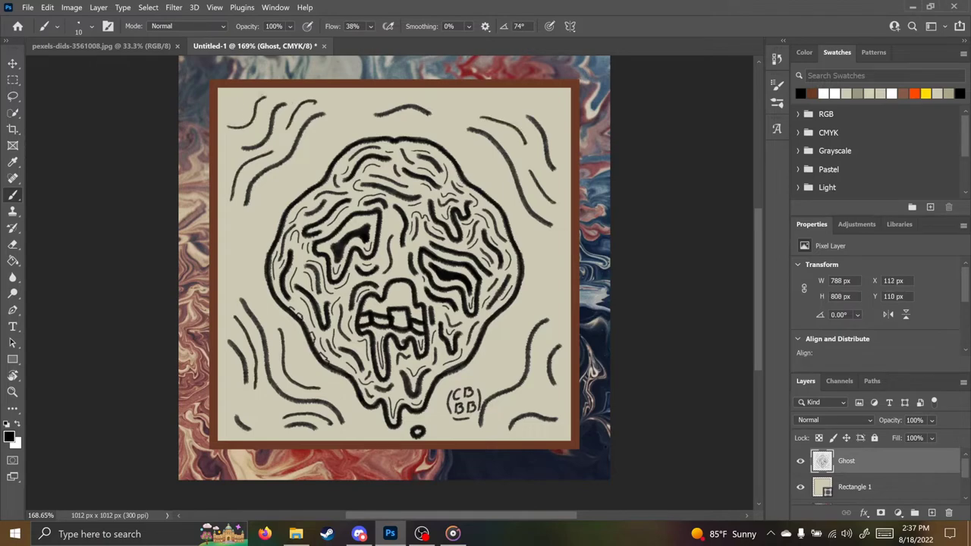
Step: Paint further wavy lines beside the background waves in the panel's lower-right corner and around the upper part of the head
{"action": "left_click_drag", "start_coordinate": [537, 311], "coordinate": [509, 370]}
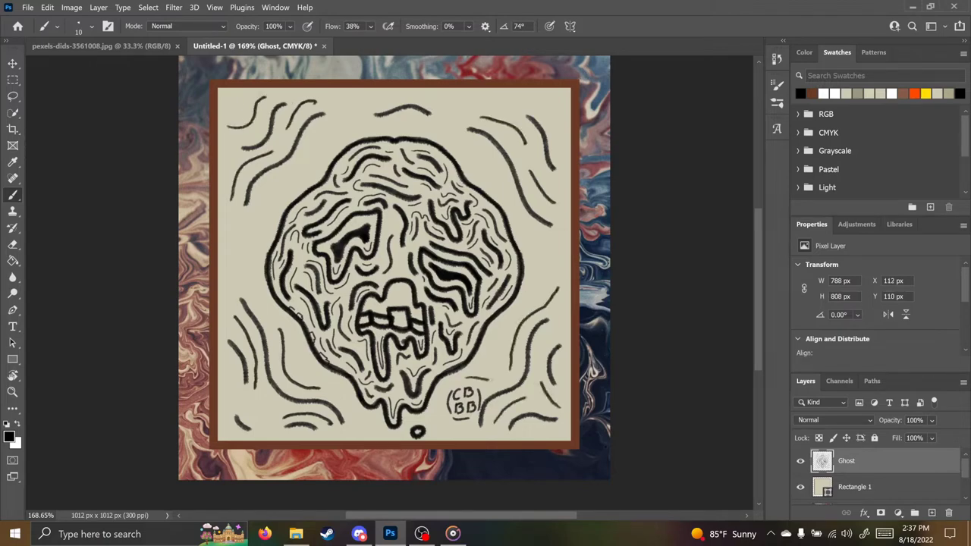
{"action": "left_click_drag", "start_coordinate": [248, 244], "coordinate": [264, 217]}
{"action": "left_click_drag", "start_coordinate": [261, 219], "coordinate": [309, 159]}
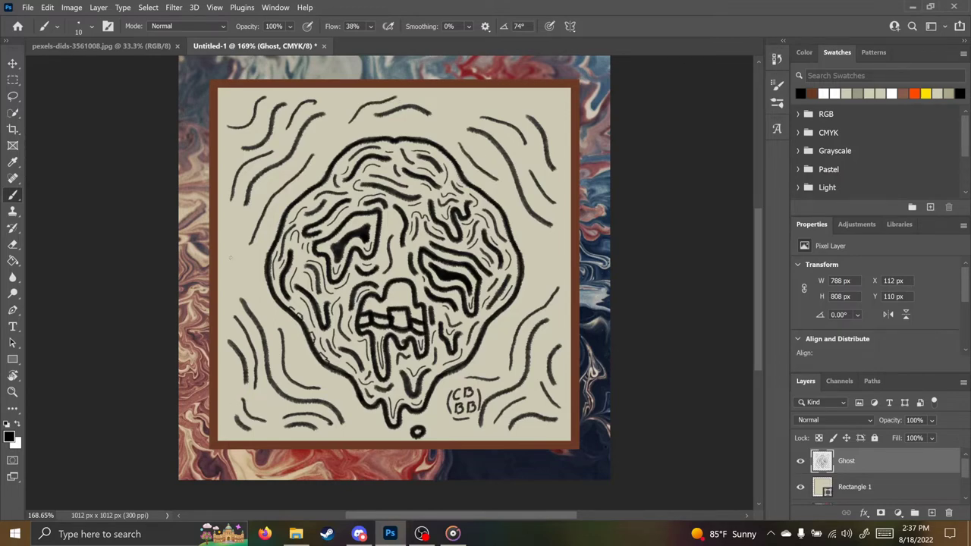
Step: Choose a reddish-brown swatch and add a layer named "ghost color" directly beneath the Ghost layer
{"action": "scroll", "coordinate": [387, 345], "scroll_direction": "up", "scroll_amount": 4}
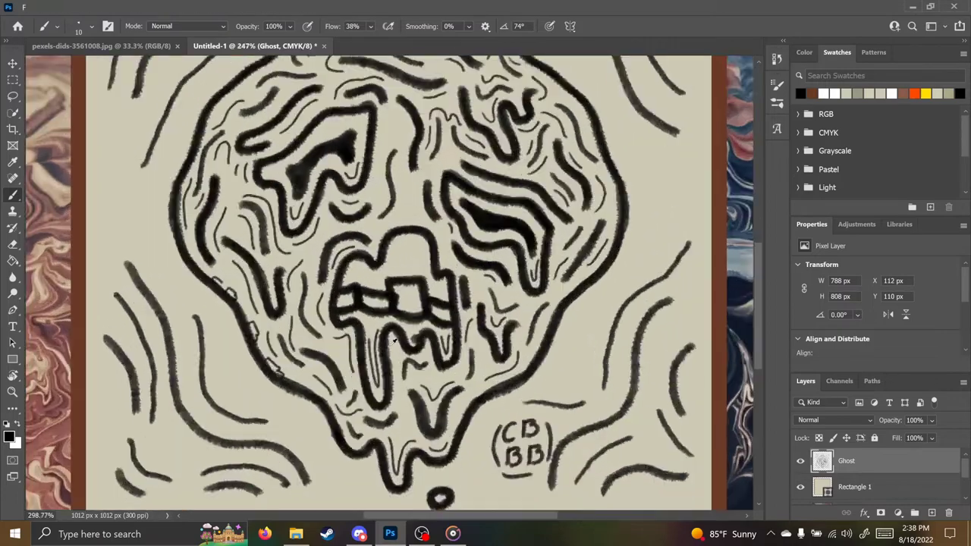
{"action": "left_click", "coordinate": [902, 94]}
{"action": "left_click", "coordinate": [931, 513]}
{"action": "left_click_drag", "start_coordinate": [856, 469], "coordinate": [856, 494]}
{"action": "double_click", "coordinate": [856, 488]}
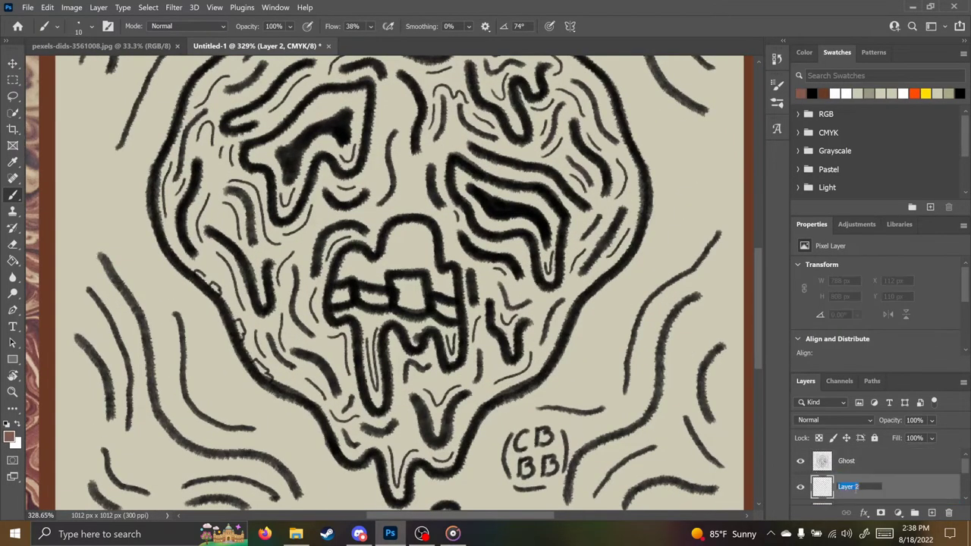
{"action": "type", "text": "ghost color"}
{"action": "key", "text": "Return"}
Step: Fill the drips below the teeth with reddish brown, adjusting the brush size to fit inside the outlines
{"action": "key", "text": "bracketleft"}
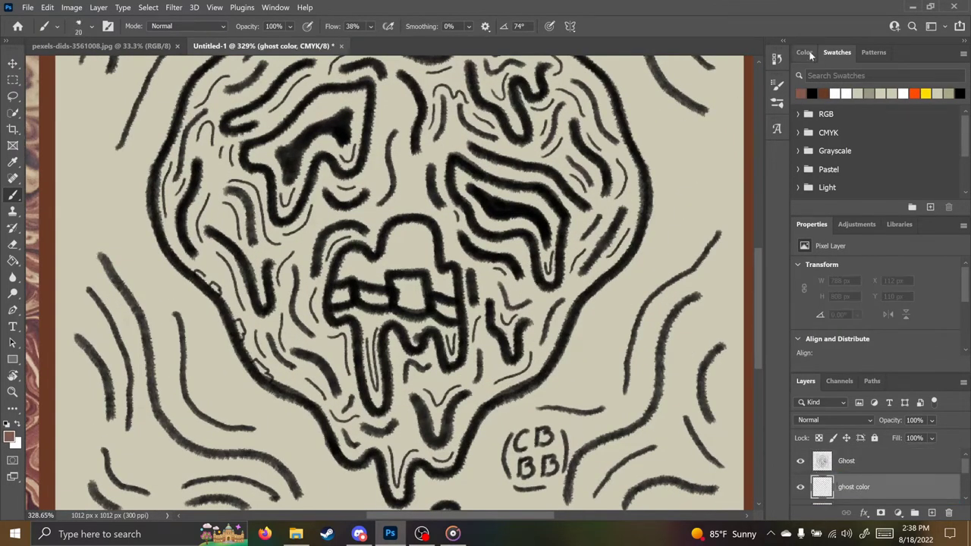
{"action": "left_click", "coordinate": [804, 52]}
{"action": "mouse_move", "coordinate": [374, 395]}
{"action": "left_mouse_down"}
{"action": "mouse_move", "coordinate": [364, 320]}
{"action": "mouse_move", "coordinate": [379, 322]}
{"action": "mouse_move", "coordinate": [376, 389]}
{"action": "mouse_move", "coordinate": [417, 333]}
{"action": "mouse_move", "coordinate": [454, 356]}
{"action": "mouse_move", "coordinate": [441, 331]}
{"action": "left_mouse_up"}
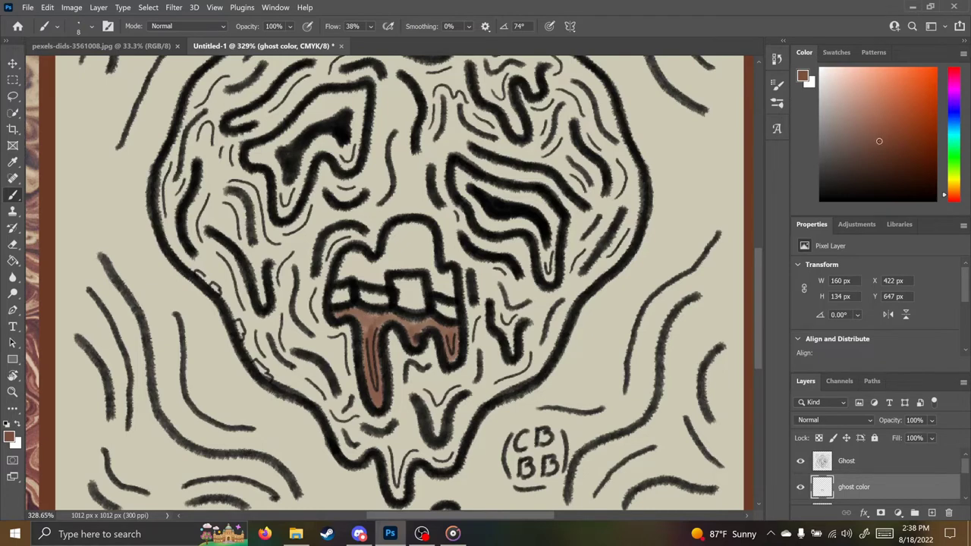
Step: Fill the inside of the mouth above the teeth with a darker brown using a larger brush
{"action": "left_click", "coordinate": [890, 153]}
{"action": "key", "text": "bracketright"}
{"action": "key", "text": "bracketright"}
{"action": "key", "text": "bracketright"}
{"action": "mouse_move", "coordinate": [343, 272]}
{"action": "left_mouse_down"}
{"action": "mouse_move", "coordinate": [349, 259]}
{"action": "mouse_move", "coordinate": [380, 280]}
{"action": "mouse_move", "coordinate": [390, 239]}
{"action": "mouse_move", "coordinate": [420, 226]}
{"action": "mouse_move", "coordinate": [439, 288]}
{"action": "mouse_move", "coordinate": [451, 273]}
{"action": "mouse_move", "coordinate": [386, 267]}
{"action": "mouse_move", "coordinate": [420, 251]}
{"action": "left_mouse_up"}
Step: Shade the upper mouth with streaks of two progressively darker browns
{"action": "left_click", "coordinate": [898, 163]}
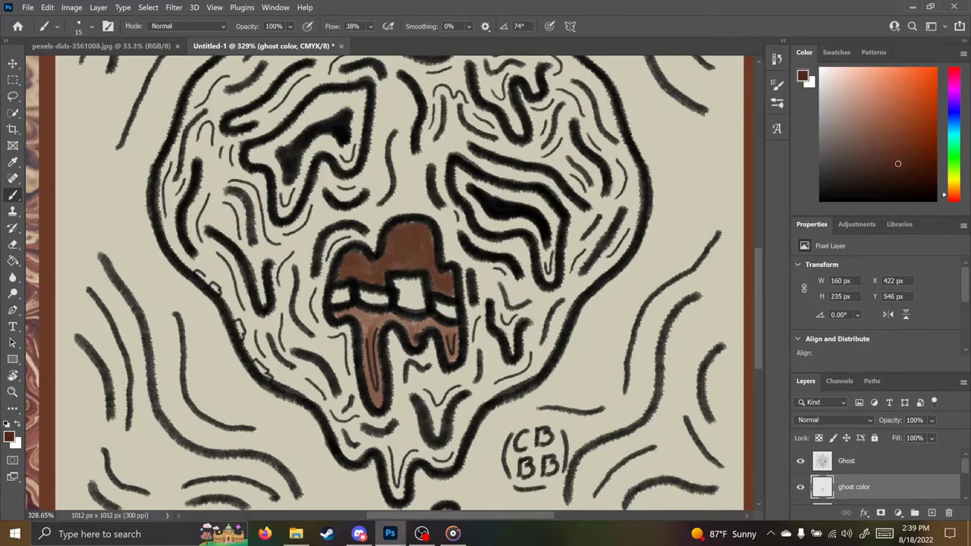
{"action": "mouse_move", "coordinate": [352, 263]}
{"action": "left_mouse_down"}
{"action": "mouse_move", "coordinate": [401, 232]}
{"action": "mouse_move", "coordinate": [445, 288]}
{"action": "left_mouse_up"}
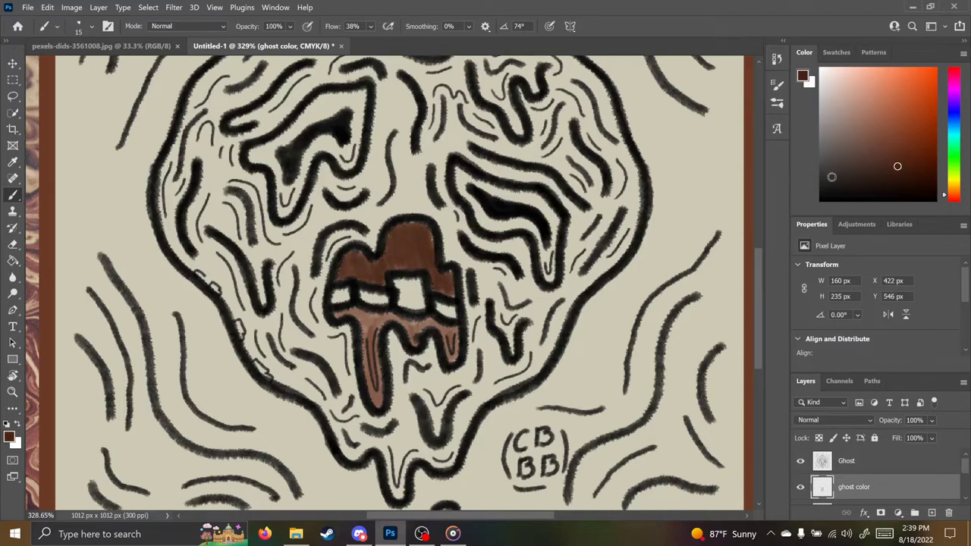
{"action": "left_click", "coordinate": [909, 180]}
{"action": "mouse_move", "coordinate": [345, 265]}
{"action": "left_mouse_down"}
{"action": "mouse_move", "coordinate": [400, 232]}
{"action": "mouse_move", "coordinate": [454, 291]}
{"action": "left_mouse_up"}
Step: Fill the areas around the black pupils of both eyes with dusty pink
{"action": "scroll", "coordinate": [433, 256], "scroll_direction": "up", "scroll_amount": 2}
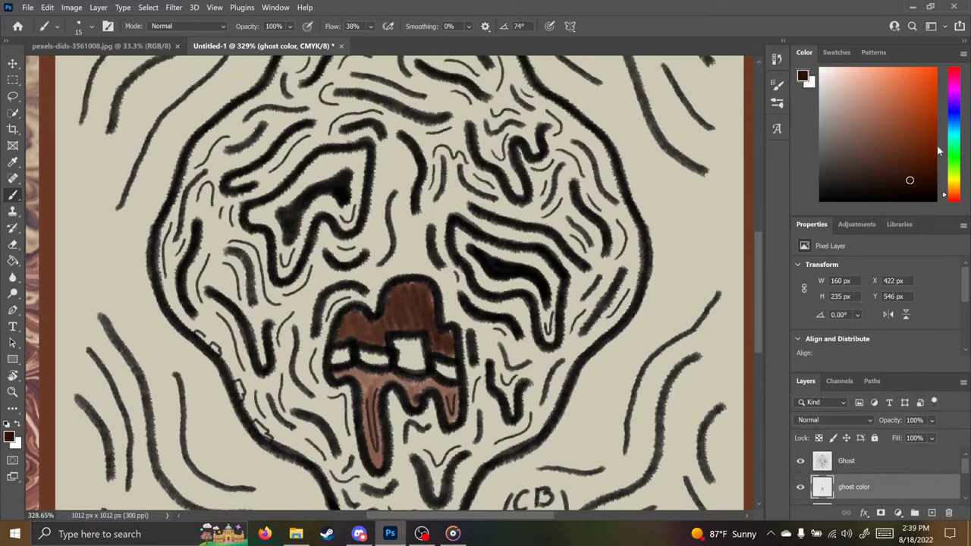
{"action": "left_click", "coordinate": [861, 102]}
{"action": "mouse_move", "coordinate": [292, 275]}
{"action": "left_mouse_down"}
{"action": "mouse_move", "coordinate": [269, 213]}
{"action": "mouse_move", "coordinate": [254, 220]}
{"action": "mouse_move", "coordinate": [307, 176]}
{"action": "left_mouse_up"}
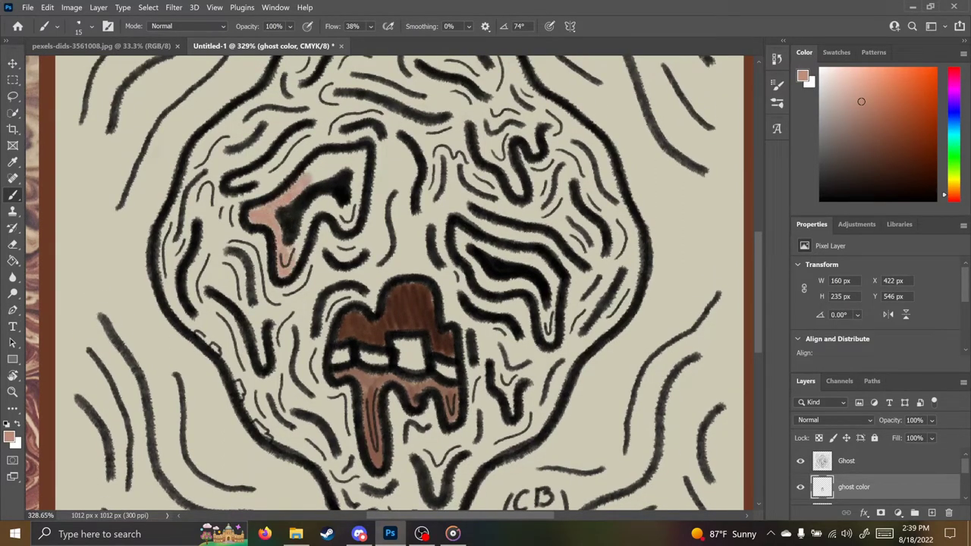
{"action": "mouse_move", "coordinate": [308, 233]}
{"action": "left_mouse_down"}
{"action": "mouse_move", "coordinate": [354, 167]}
{"action": "mouse_move", "coordinate": [307, 171]}
{"action": "mouse_move", "coordinate": [360, 150]}
{"action": "left_mouse_up"}
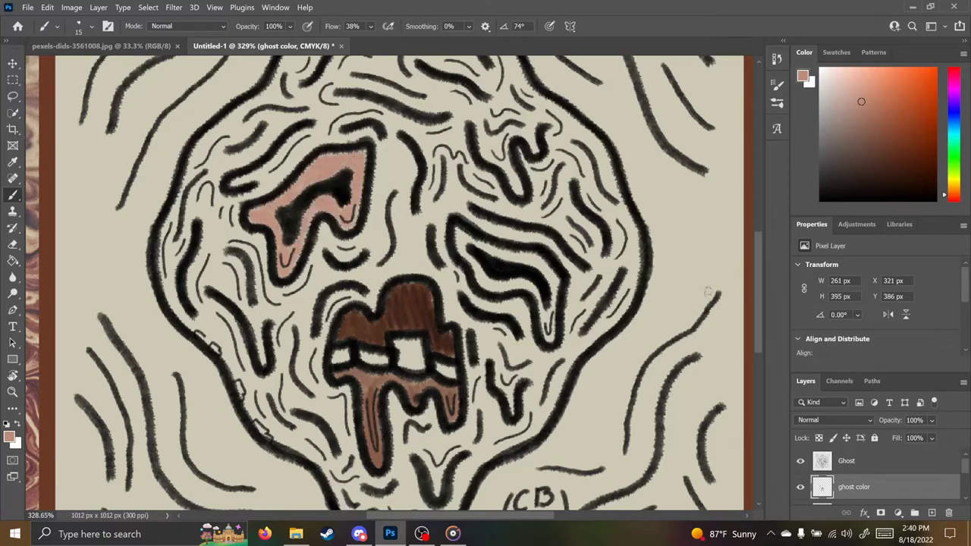
{"action": "scroll", "coordinate": [585, 327], "scroll_direction": "up", "scroll_amount": 4}
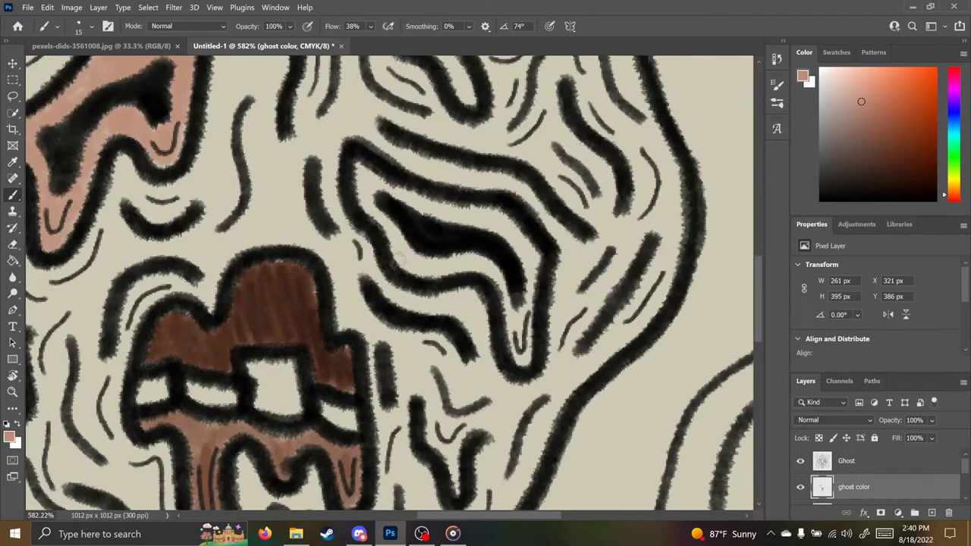
{"action": "mouse_move", "coordinate": [401, 258]}
{"action": "left_mouse_down"}
{"action": "mouse_move", "coordinate": [365, 187]}
{"action": "mouse_move", "coordinate": [398, 192]}
{"action": "mouse_move", "coordinate": [432, 222]}
{"action": "mouse_move", "coordinate": [501, 224]}
{"action": "mouse_move", "coordinate": [535, 267]}
{"action": "mouse_move", "coordinate": [520, 356]}
{"action": "mouse_move", "coordinate": [508, 300]}
{"action": "mouse_move", "coordinate": [406, 265]}
{"action": "mouse_move", "coordinate": [485, 256]}
{"action": "mouse_move", "coordinate": [666, 336]}
{"action": "left_mouse_up"}
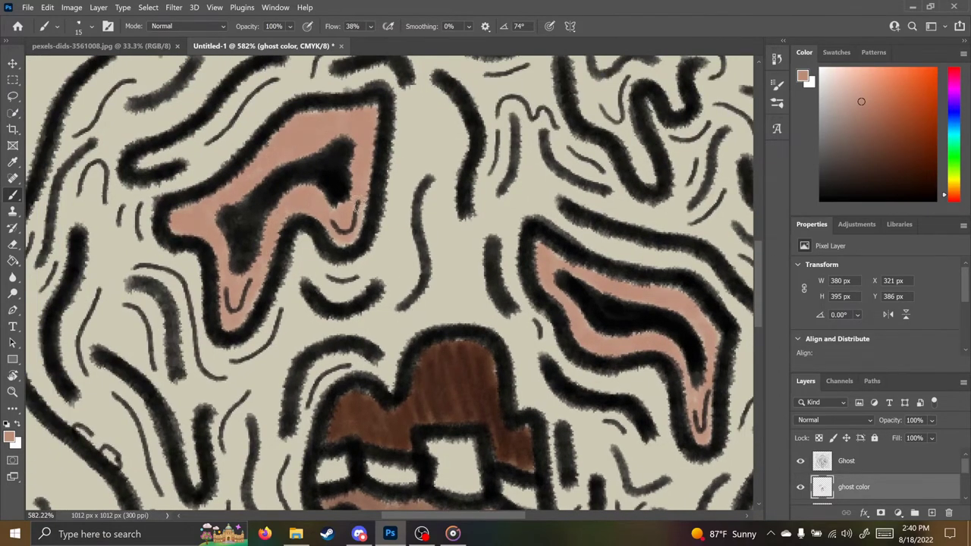
Step: Paint lighter pink highlights along the upper parts and drips of both eyes
{"action": "left_click", "coordinate": [843, 94]}
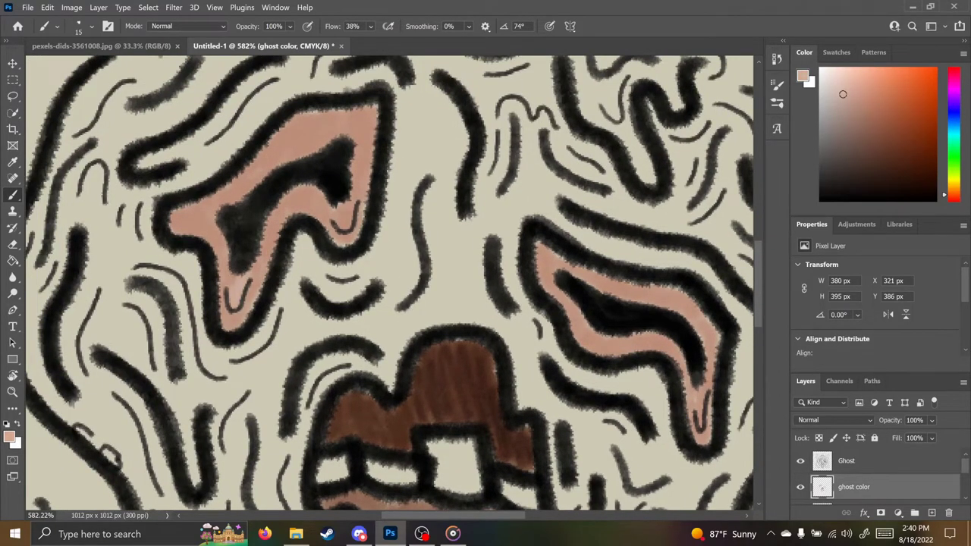
{"action": "left_click_drag", "start_coordinate": [579, 260], "coordinate": [447, 227]}
{"action": "left_click_drag", "start_coordinate": [566, 392], "coordinate": [574, 365]}
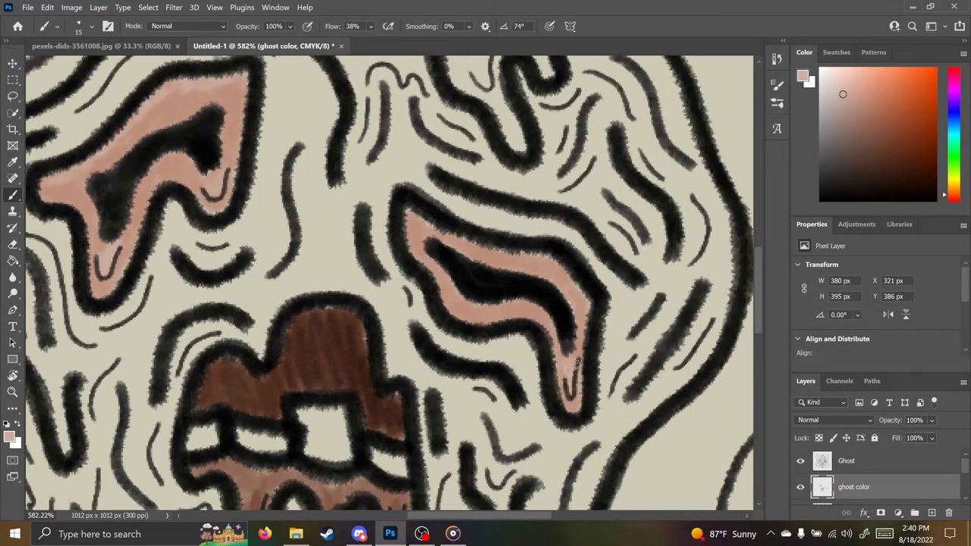
{"action": "left_click_drag", "start_coordinate": [435, 223], "coordinate": [580, 297]}
{"action": "scroll", "coordinate": [486, 203], "scroll_direction": "down", "scroll_amount": 6}
{"action": "left_click_drag", "start_coordinate": [485, 204], "coordinate": [453, 255]}
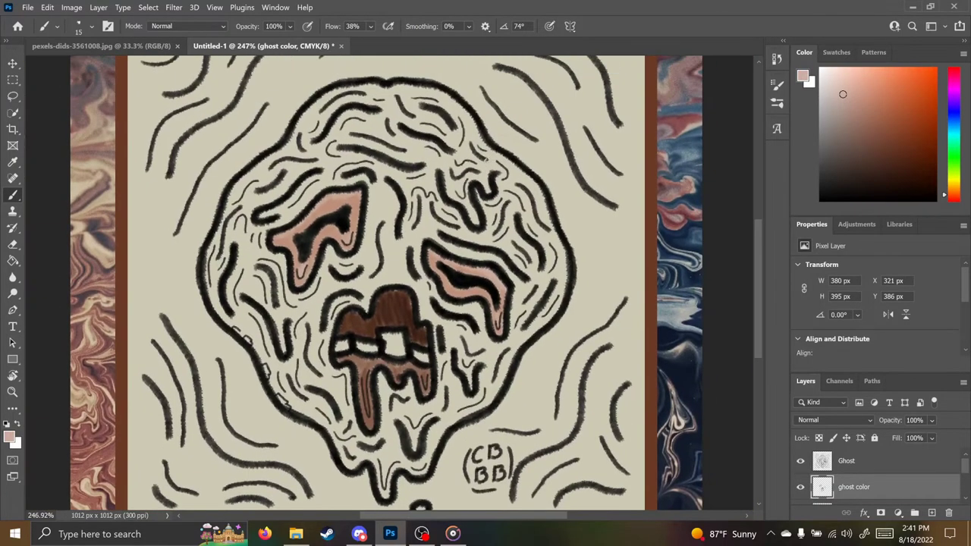
Step: Fill the teeth with a pale cream yellow
{"action": "left_click", "coordinate": [835, 68]}
{"action": "left_click", "coordinate": [843, 73]}
{"action": "left_click", "coordinate": [953, 182]}
{"action": "scroll", "coordinate": [390, 346], "scroll_direction": "up", "scroll_amount": 4}
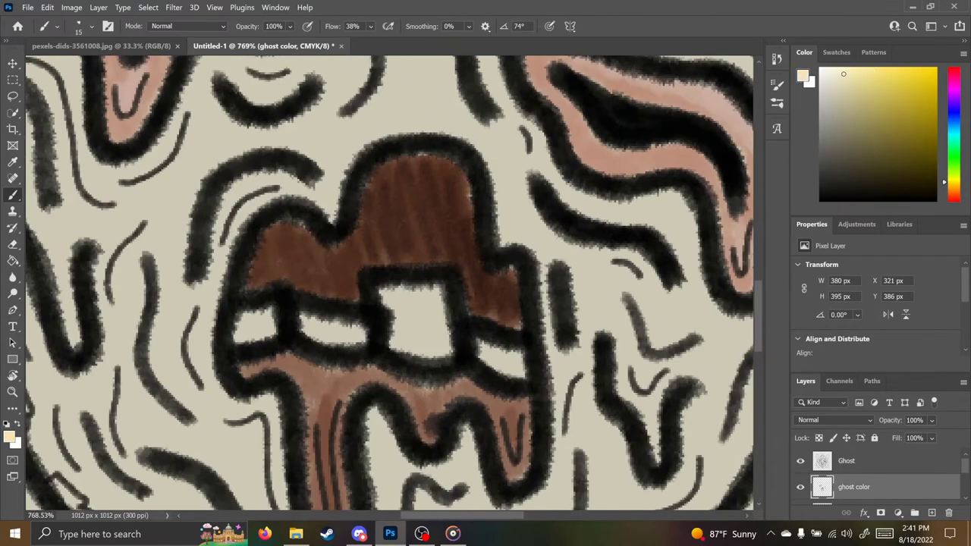
{"action": "mouse_move", "coordinate": [254, 345]}
{"action": "left_mouse_down"}
{"action": "mouse_move", "coordinate": [258, 330]}
{"action": "mouse_move", "coordinate": [334, 330]}
{"action": "mouse_move", "coordinate": [409, 304]}
{"action": "mouse_move", "coordinate": [425, 330]}
{"action": "mouse_move", "coordinate": [497, 352]}
{"action": "left_mouse_up"}
Step: Paint the left side of the face and the forehead muted yellow with a 70 px brush
{"action": "scroll", "coordinate": [470, 349], "scroll_direction": "down", "scroll_amount": 5}
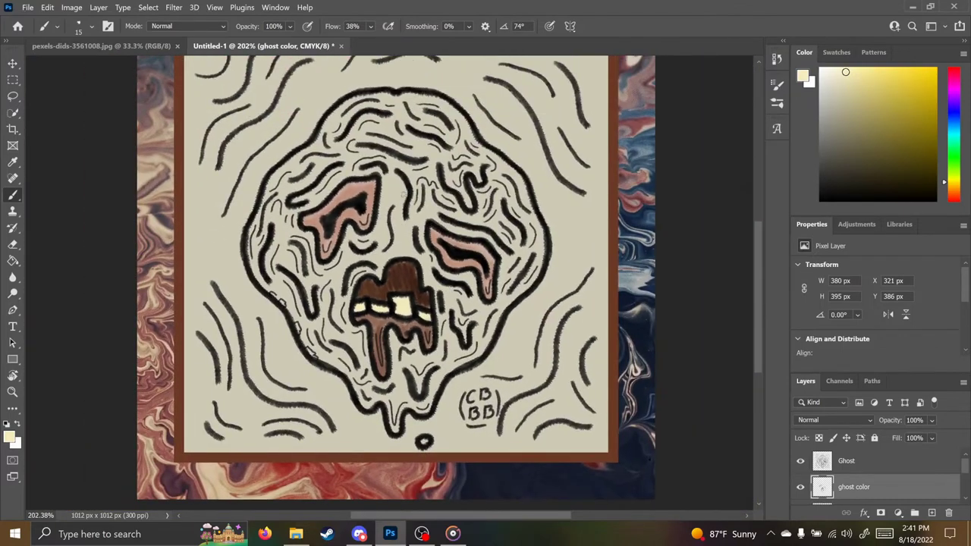
{"action": "left_click", "coordinate": [853, 106]}
{"action": "mouse_move", "coordinate": [334, 342]}
{"action": "left_mouse_down"}
{"action": "mouse_move", "coordinate": [277, 273]}
{"action": "mouse_move", "coordinate": [334, 315]}
{"action": "mouse_move", "coordinate": [262, 254]}
{"action": "mouse_move", "coordinate": [319, 181]}
{"action": "left_mouse_up"}
{"action": "left_click_drag", "start_coordinate": [417, 164], "coordinate": [401, 210]}
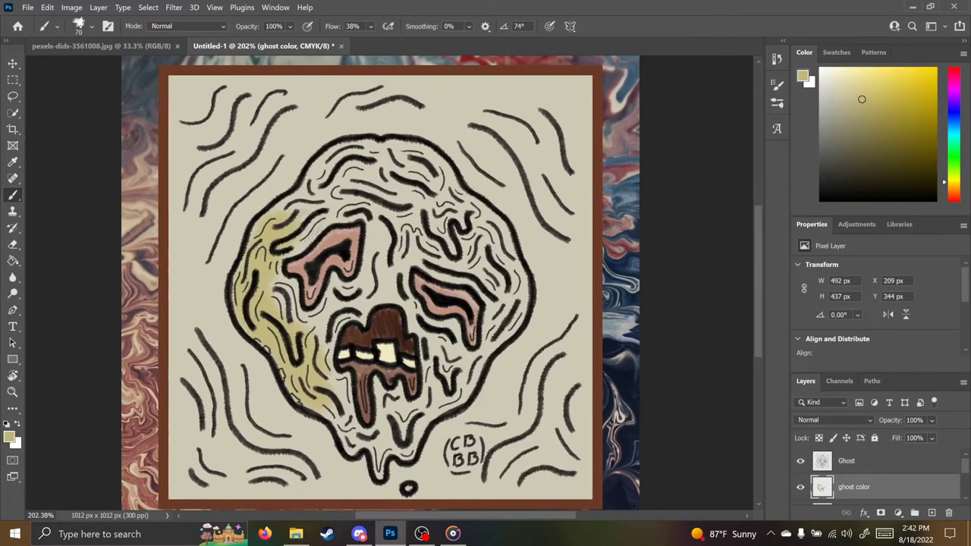
{"action": "mouse_move", "coordinate": [280, 221]}
{"action": "left_mouse_down"}
{"action": "mouse_move", "coordinate": [322, 189]}
{"action": "mouse_move", "coordinate": [352, 193]}
{"action": "mouse_move", "coordinate": [395, 156]}
{"action": "mouse_move", "coordinate": [440, 178]}
{"action": "mouse_move", "coordinate": [366, 194]}
{"action": "mouse_move", "coordinate": [332, 173]}
{"action": "left_mouse_up"}
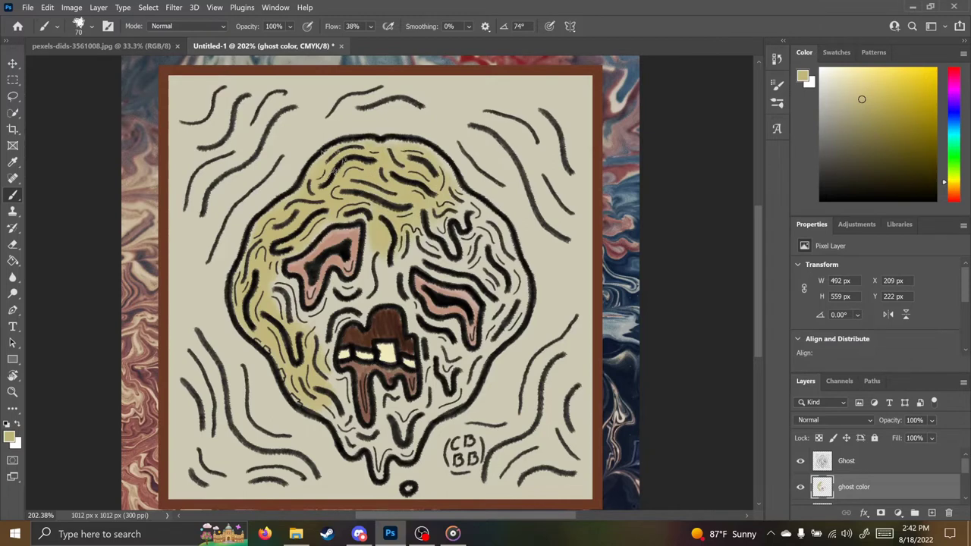
Step: Spread the muted yellow over the right side of the face, the chin, the mouth surroundings and the inner left cheek
{"action": "left_click_drag", "start_coordinate": [431, 181], "coordinate": [443, 210]}
{"action": "mouse_move", "coordinate": [444, 213]}
{"action": "left_mouse_down"}
{"action": "mouse_move", "coordinate": [390, 195]}
{"action": "mouse_move", "coordinate": [400, 199]}
{"action": "left_mouse_up"}
{"action": "mouse_move", "coordinate": [394, 212]}
{"action": "left_mouse_down"}
{"action": "mouse_move", "coordinate": [426, 209]}
{"action": "mouse_move", "coordinate": [447, 254]}
{"action": "mouse_move", "coordinate": [371, 223]}
{"action": "mouse_move", "coordinate": [341, 243]}
{"action": "mouse_move", "coordinate": [372, 235]}
{"action": "mouse_move", "coordinate": [459, 300]}
{"action": "mouse_move", "coordinate": [464, 282]}
{"action": "mouse_move", "coordinate": [395, 357]}
{"action": "mouse_move", "coordinate": [421, 357]}
{"action": "mouse_move", "coordinate": [353, 425]}
{"action": "left_mouse_up"}
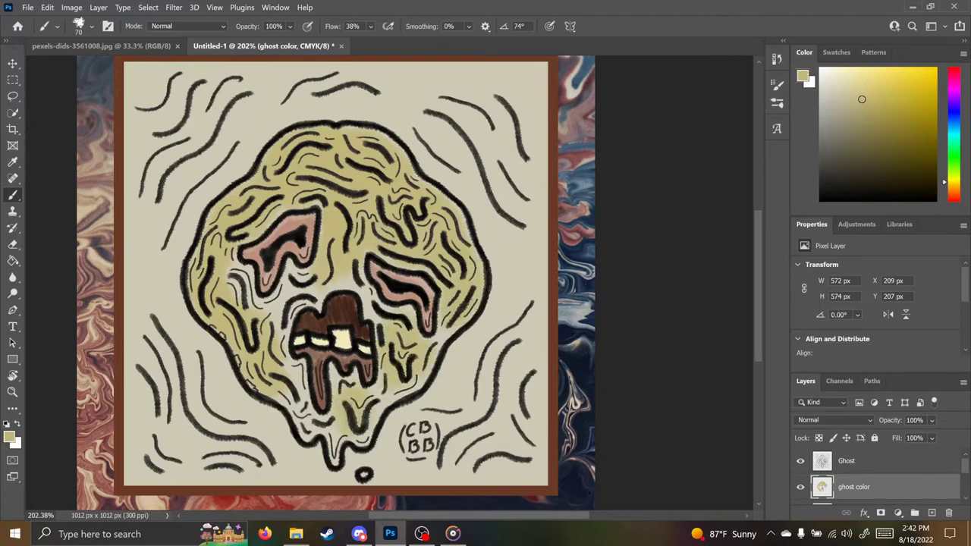
{"action": "mouse_move", "coordinate": [292, 292]}
{"action": "left_mouse_down"}
{"action": "mouse_move", "coordinate": [282, 364]}
{"action": "mouse_move", "coordinate": [292, 401]}
{"action": "left_mouse_up"}
{"action": "left_click_drag", "start_coordinate": [231, 273], "coordinate": [256, 304]}
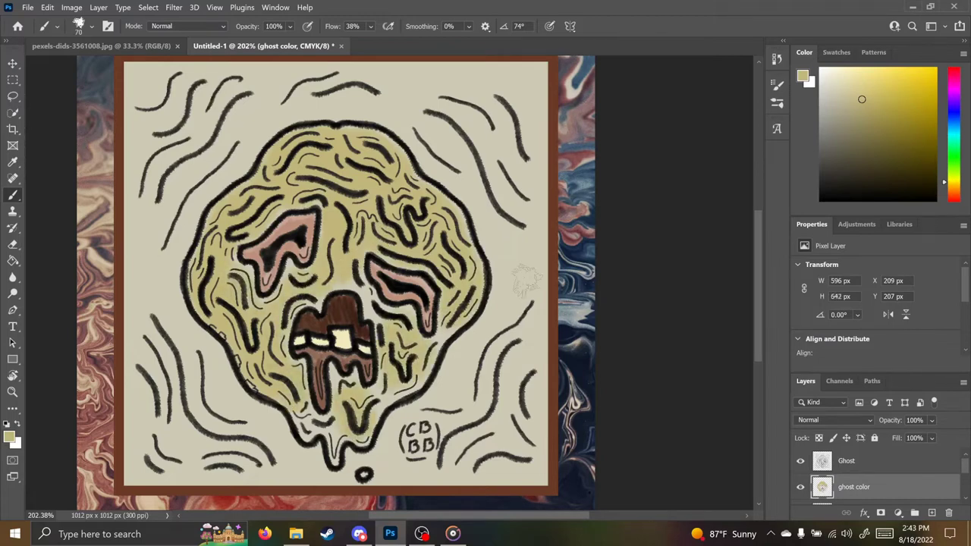
Step: Fill the pale gaps around the mouth, the right eye, the right cheek and the forehead with muted yellow using a 25 px brush
{"action": "scroll", "coordinate": [368, 367], "scroll_direction": "up", "scroll_amount": 4}
{"action": "key", "text": "bracketleft"}
{"action": "key", "text": "bracketleft"}
{"action": "key", "text": "bracketleft"}
{"action": "key", "text": "bracketleft"}
{"action": "key", "text": "bracketleft"}
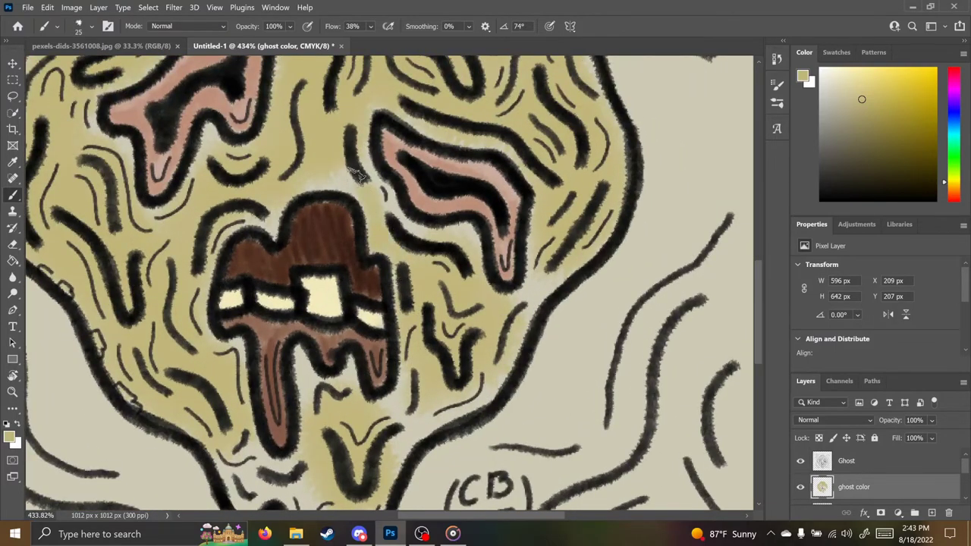
{"action": "left_click_drag", "start_coordinate": [389, 204], "coordinate": [471, 240]}
{"action": "left_click_drag", "start_coordinate": [522, 309], "coordinate": [547, 287]}
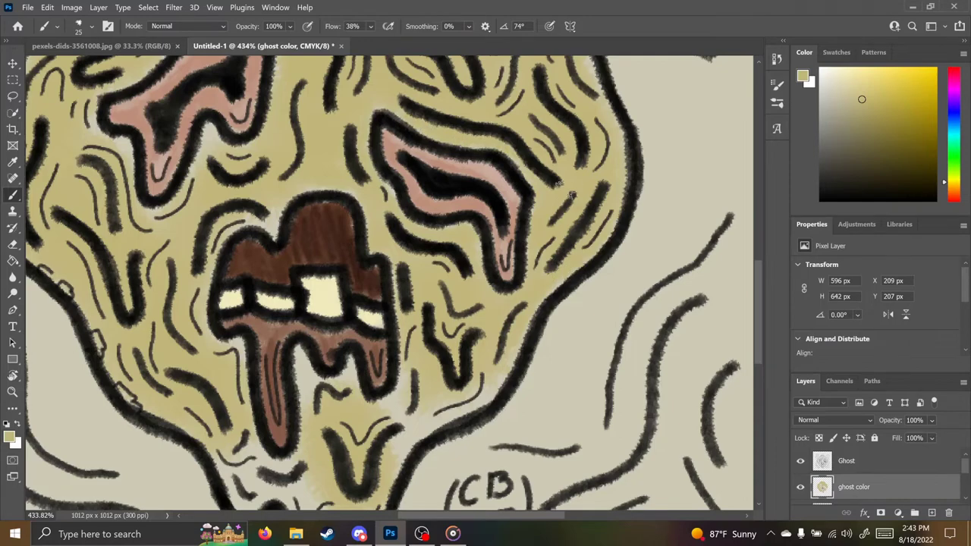
{"action": "left_click_drag", "start_coordinate": [558, 140], "coordinate": [617, 223]}
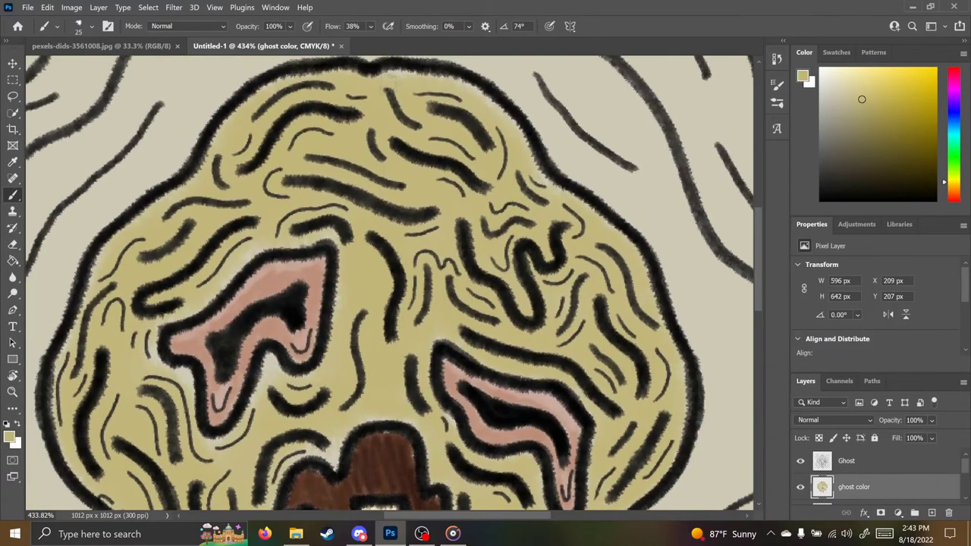
{"action": "left_click_drag", "start_coordinate": [459, 89], "coordinate": [549, 184]}
{"action": "left_click_drag", "start_coordinate": [368, 304], "coordinate": [505, 218]}
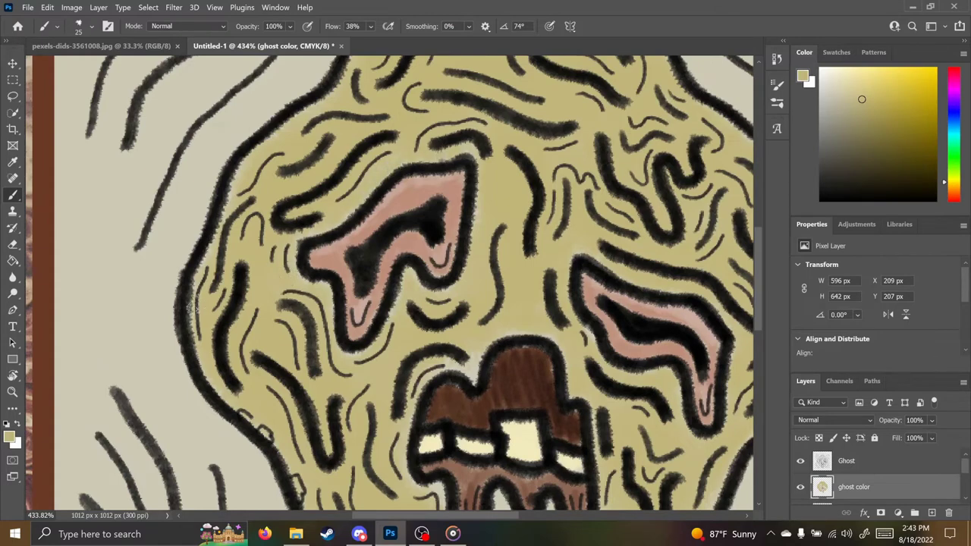
Step: Fill the remaining gaps on the chin, the chin drip and between the mouth drips with the muted yellow
{"action": "scroll", "coordinate": [327, 294], "scroll_direction": "down", "scroll_amount": 4}
{"action": "scroll", "coordinate": [328, 294], "scroll_direction": "right", "scroll_amount": 1}
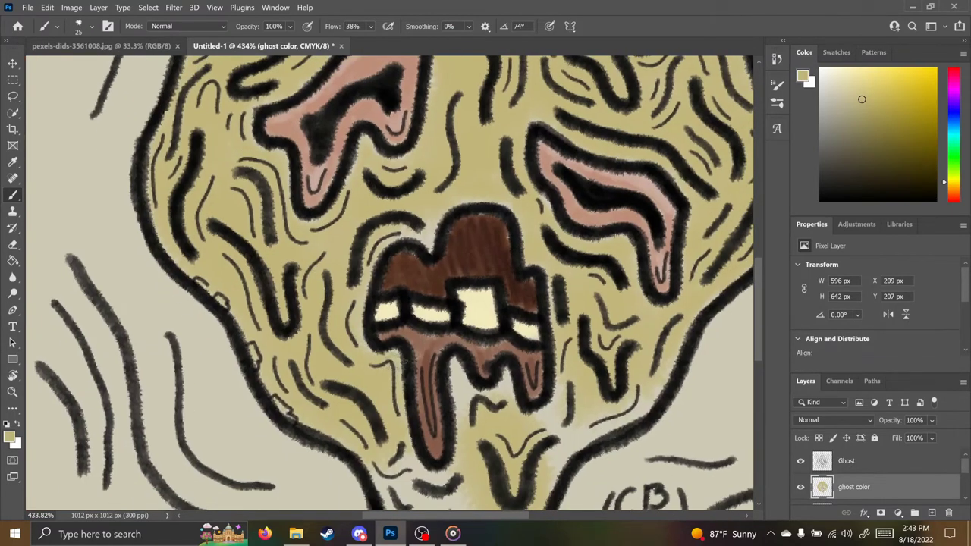
{"action": "scroll", "coordinate": [436, 412], "scroll_direction": "down", "scroll_amount": 4}
{"action": "scroll", "coordinate": [436, 412], "scroll_direction": "right", "scroll_amount": 1}
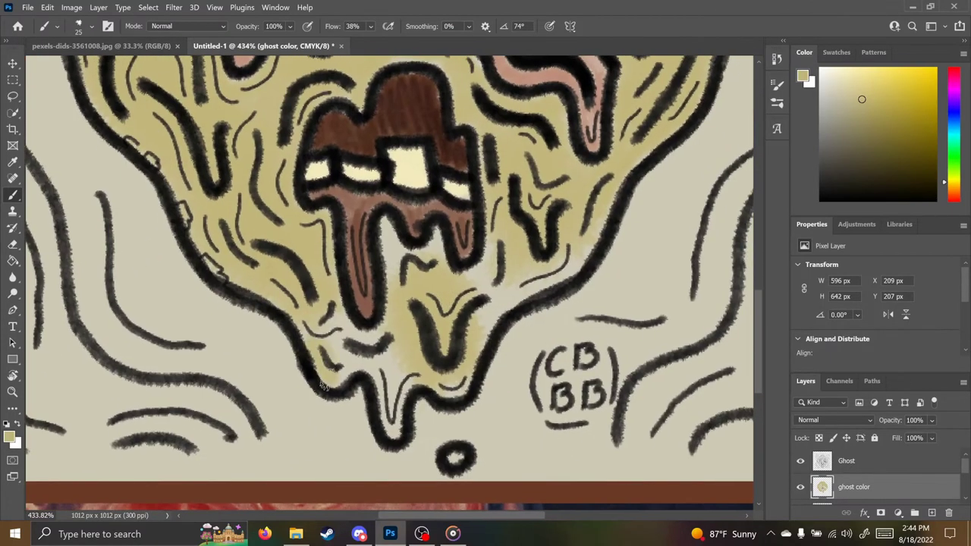
{"action": "mouse_move", "coordinate": [324, 386]}
{"action": "left_mouse_down"}
{"action": "mouse_move", "coordinate": [383, 394]}
{"action": "mouse_move", "coordinate": [393, 345]}
{"action": "mouse_move", "coordinate": [345, 367]}
{"action": "left_mouse_up"}
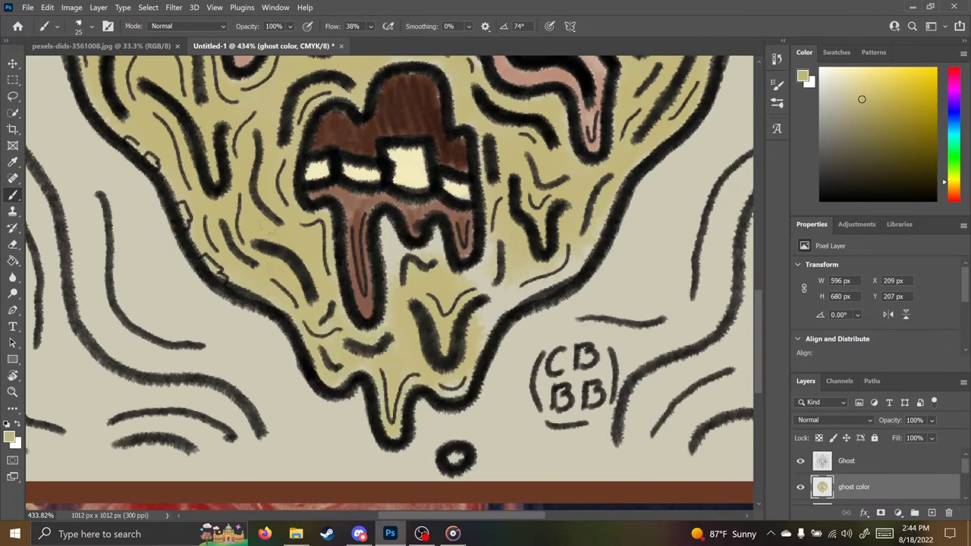
{"action": "left_click_drag", "start_coordinate": [399, 264], "coordinate": [389, 228]}
{"action": "left_click_drag", "start_coordinate": [422, 285], "coordinate": [411, 243]}
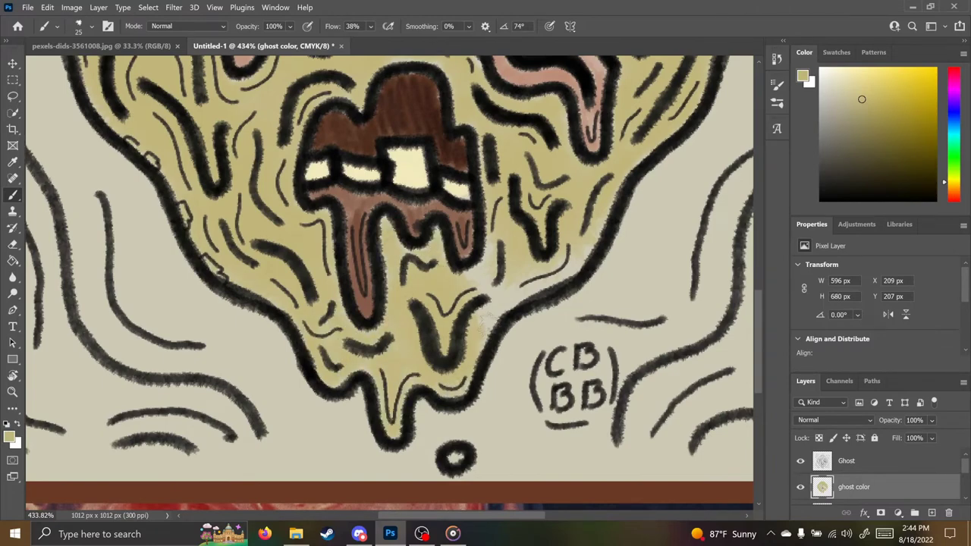
{"action": "mouse_move", "coordinate": [488, 312]}
{"action": "left_mouse_down"}
{"action": "mouse_move", "coordinate": [546, 273]}
{"action": "mouse_move", "coordinate": [483, 273]}
{"action": "left_mouse_up"}
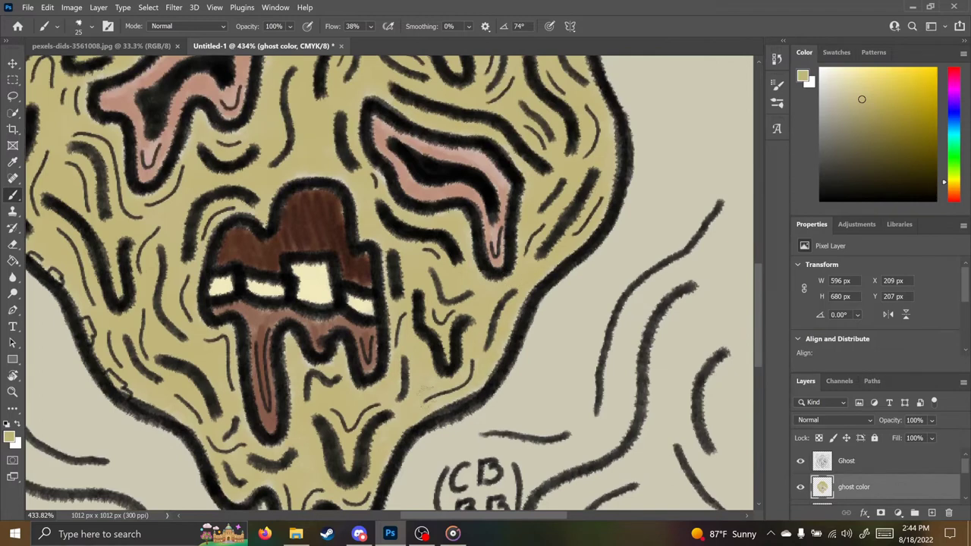
{"action": "scroll", "coordinate": [566, 235], "scroll_direction": "up", "scroll_amount": 3}
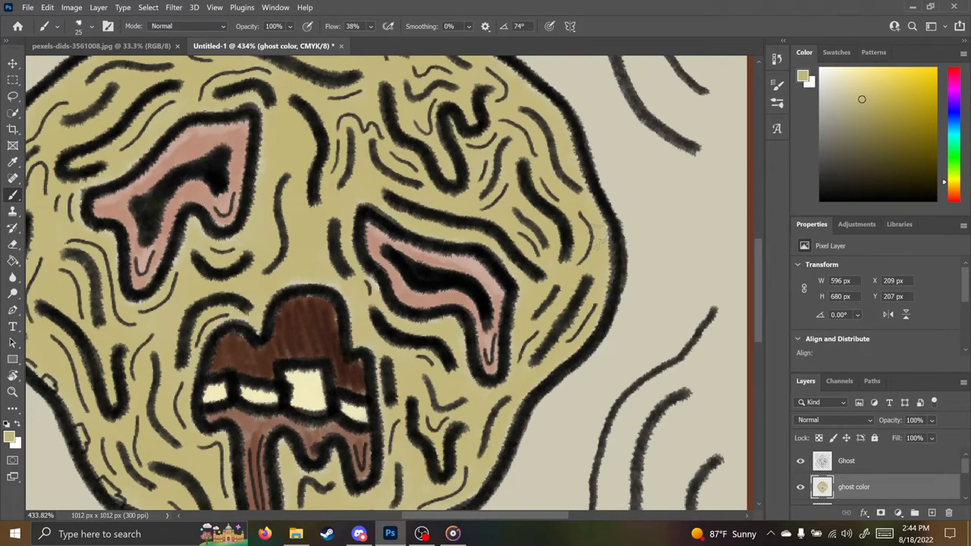
Step: Choose a darker olive yellow and shade beneath the left eye and along the folds of the left cheek
{"action": "left_click", "coordinate": [891, 117]}
{"action": "left_click_drag", "start_coordinate": [295, 236], "coordinate": [468, 270]}
{"action": "mouse_move", "coordinate": [320, 338]}
{"action": "left_mouse_down"}
{"action": "mouse_move", "coordinate": [363, 282]}
{"action": "mouse_move", "coordinate": [409, 283]}
{"action": "left_mouse_up"}
{"action": "mouse_move", "coordinate": [218, 361]}
{"action": "left_mouse_down"}
{"action": "mouse_move", "coordinate": [250, 380]}
{"action": "mouse_move", "coordinate": [265, 444]}
{"action": "left_mouse_up"}
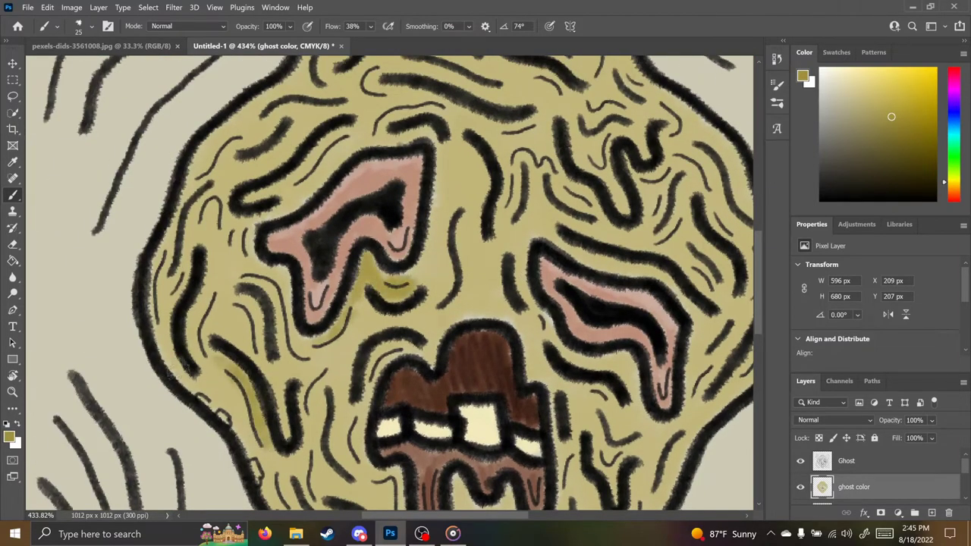
{"action": "left_click_drag", "start_coordinate": [185, 366], "coordinate": [170, 331]}
{"action": "left_click_drag", "start_coordinate": [349, 354], "coordinate": [291, 203]}
Step: Shade the left jaw folds, the area beside the mouth drips and the chin fold with olive yellow
{"action": "mouse_move", "coordinate": [272, 367]}
{"action": "left_mouse_down"}
{"action": "mouse_move", "coordinate": [314, 386]}
{"action": "mouse_move", "coordinate": [320, 408]}
{"action": "left_mouse_up"}
{"action": "mouse_move", "coordinate": [430, 434]}
{"action": "left_mouse_down"}
{"action": "mouse_move", "coordinate": [434, 473]}
{"action": "mouse_move", "coordinate": [469, 491]}
{"action": "left_mouse_up"}
{"action": "left_click_drag", "start_coordinate": [468, 482], "coordinate": [467, 411]}
{"action": "mouse_move", "coordinate": [469, 417]}
{"action": "left_mouse_down"}
{"action": "mouse_move", "coordinate": [489, 367]}
{"action": "mouse_move", "coordinate": [485, 383]}
{"action": "left_mouse_up"}
{"action": "left_click_drag", "start_coordinate": [424, 342], "coordinate": [414, 364]}
{"action": "left_click_drag", "start_coordinate": [409, 254], "coordinate": [398, 326]}
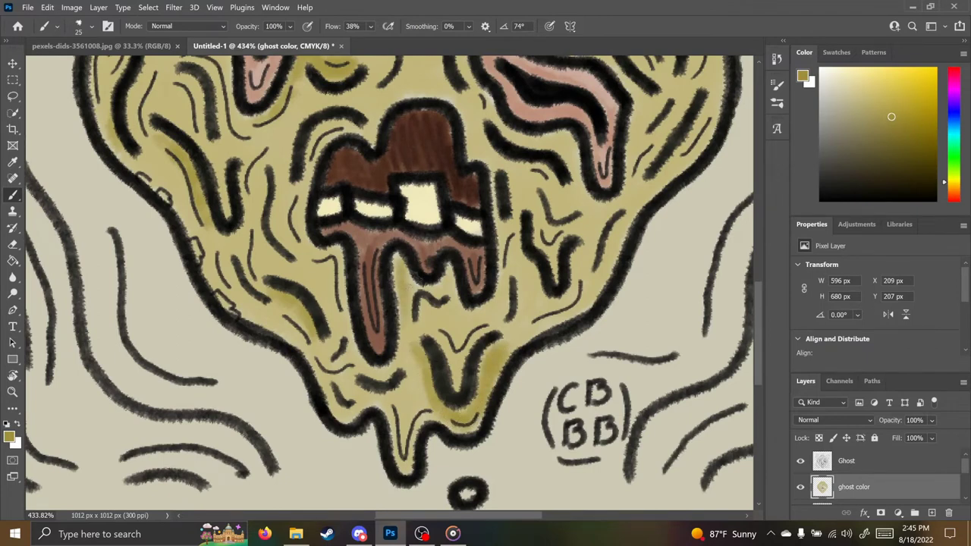
Step: Add olive shading to the chin drip, the left side of the chin and the area below the mouth
{"action": "left_click_drag", "start_coordinate": [466, 277], "coordinate": [447, 315]}
{"action": "left_click_drag", "start_coordinate": [422, 360], "coordinate": [403, 458]}
{"action": "left_click_drag", "start_coordinate": [399, 434], "coordinate": [326, 375]}
{"action": "left_click_drag", "start_coordinate": [312, 379], "coordinate": [346, 322]}
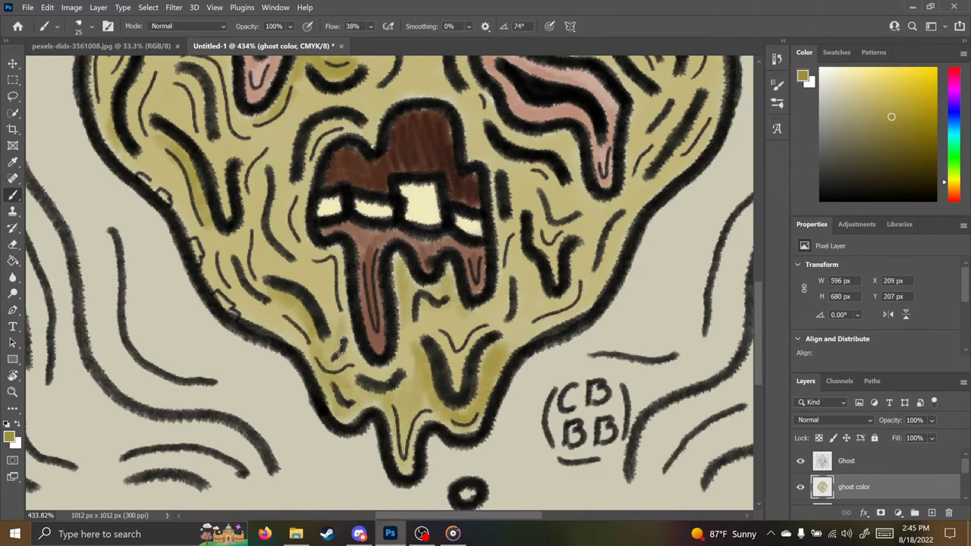
{"action": "left_click_drag", "start_coordinate": [342, 382], "coordinate": [402, 340]}
{"action": "left_click_drag", "start_coordinate": [387, 385], "coordinate": [411, 320]}
Step: Shade the lower right cheek around its drip-shaped fold and below the right eye with olive yellow
{"action": "mouse_move", "coordinate": [478, 301]}
{"action": "left_mouse_down"}
{"action": "mouse_move", "coordinate": [509, 250]}
{"action": "mouse_move", "coordinate": [545, 303]}
{"action": "mouse_move", "coordinate": [577, 258]}
{"action": "mouse_move", "coordinate": [611, 235]}
{"action": "mouse_move", "coordinate": [582, 197]}
{"action": "left_mouse_up"}
{"action": "mouse_move", "coordinate": [555, 216]}
{"action": "left_mouse_down"}
{"action": "mouse_move", "coordinate": [552, 170]}
{"action": "mouse_move", "coordinate": [568, 143]}
{"action": "left_mouse_up"}
{"action": "left_click_drag", "start_coordinate": [563, 145], "coordinate": [506, 132]}
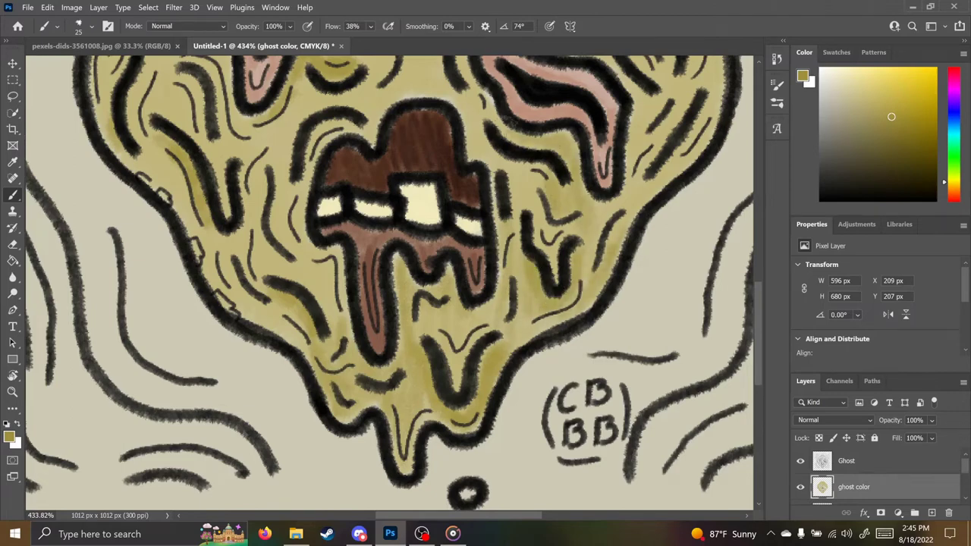
Step: Shade the skin beside the inner edge and below the outer corner of the left eye with olive yellow
{"action": "left_click_drag", "start_coordinate": [364, 136], "coordinate": [359, 243]}
{"action": "left_click_drag", "start_coordinate": [355, 165], "coordinate": [371, 76]}
{"action": "left_click_drag", "start_coordinate": [403, 104], "coordinate": [387, 178]}
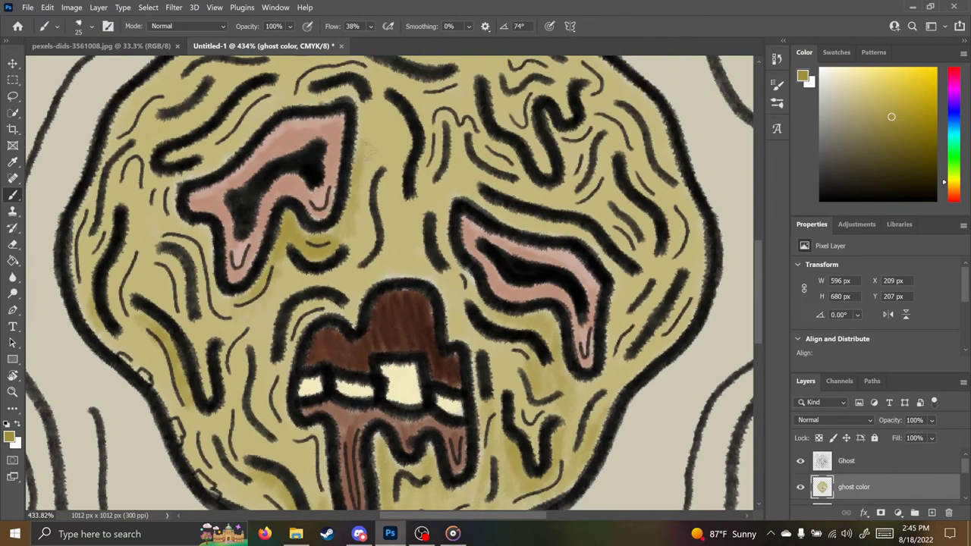
{"action": "left_click_drag", "start_coordinate": [367, 144], "coordinate": [370, 109]}
{"action": "left_click_drag", "start_coordinate": [190, 222], "coordinate": [218, 302]}
{"action": "left_click_drag", "start_coordinate": [182, 334], "coordinate": [147, 429]}
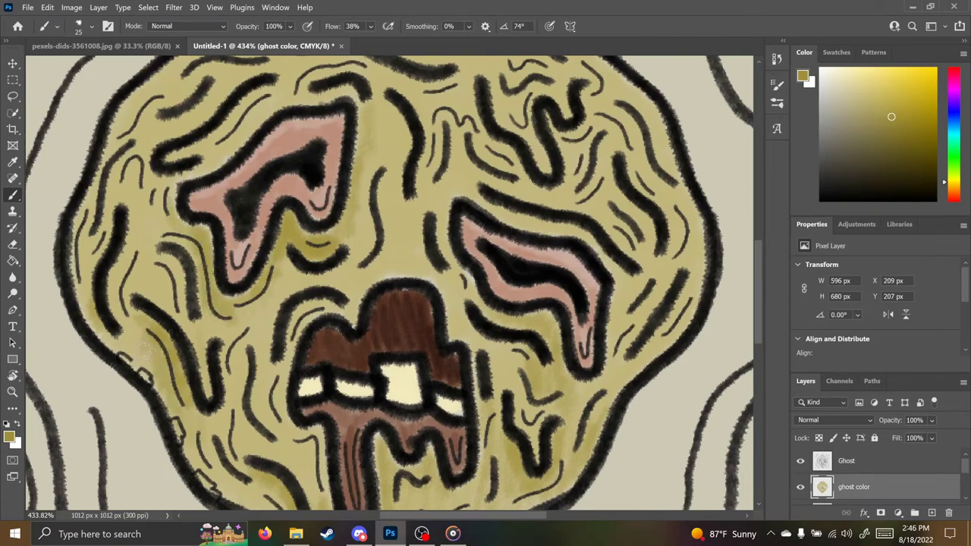
Step: Extend the olive shading along the outer left cheek, the left jaw and the left side of the mouth
{"action": "left_click_drag", "start_coordinate": [148, 322], "coordinate": [110, 368]}
{"action": "left_click_drag", "start_coordinate": [114, 303], "coordinate": [83, 216]}
{"action": "mouse_move", "coordinate": [174, 341]}
{"action": "left_mouse_down"}
{"action": "mouse_move", "coordinate": [149, 241]}
{"action": "mouse_move", "coordinate": [249, 414]}
{"action": "left_mouse_up"}
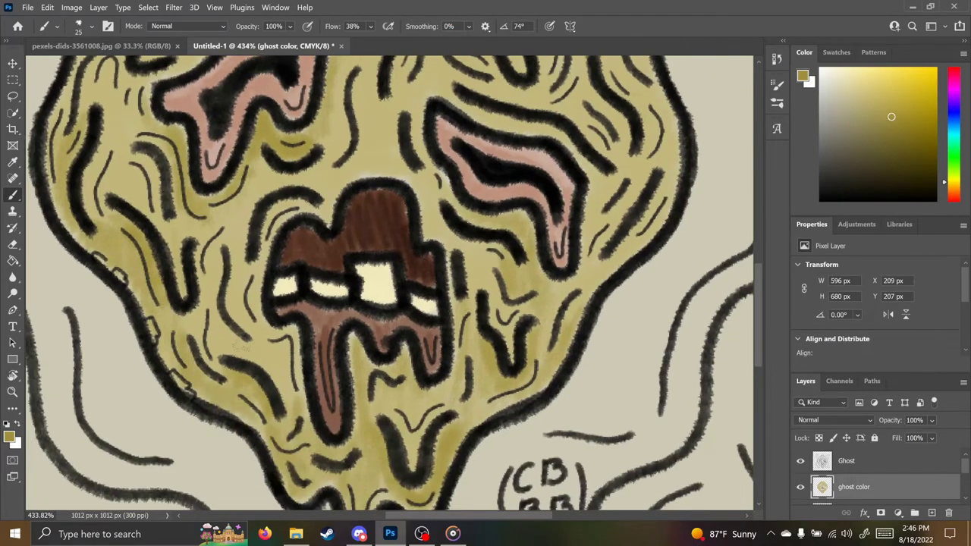
{"action": "left_click_drag", "start_coordinate": [221, 352], "coordinate": [198, 303]}
{"action": "left_click_drag", "start_coordinate": [265, 294], "coordinate": [263, 356]}
{"action": "left_click_drag", "start_coordinate": [284, 349], "coordinate": [286, 381]}
Step: Shade the right jaw, the surroundings of the right eye and the nose area above the mouth with olive yellow
{"action": "left_click_drag", "start_coordinate": [570, 296], "coordinate": [458, 403]}
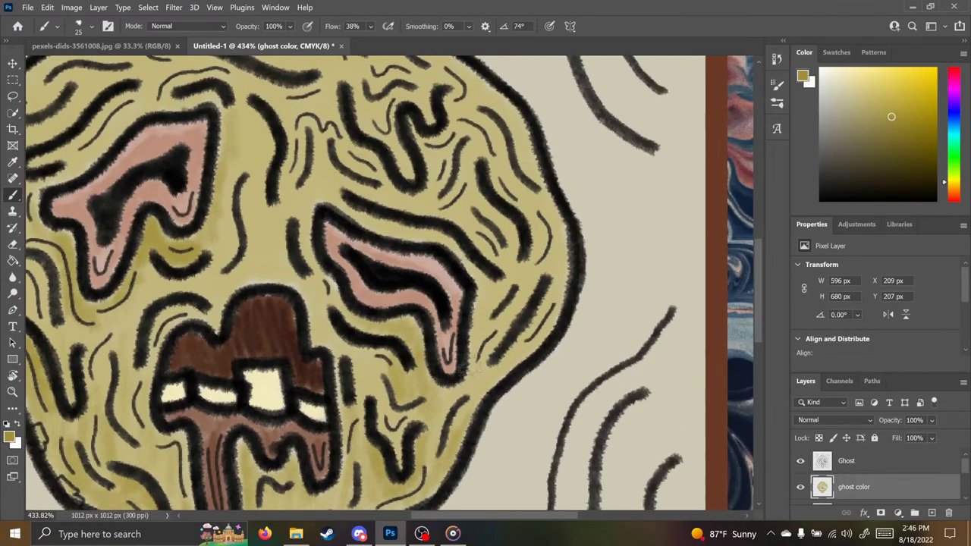
{"action": "left_click_drag", "start_coordinate": [487, 286], "coordinate": [478, 369]}
{"action": "left_click_drag", "start_coordinate": [485, 291], "coordinate": [436, 246]}
{"action": "left_click_drag", "start_coordinate": [382, 226], "coordinate": [361, 213]}
{"action": "left_click_drag", "start_coordinate": [326, 279], "coordinate": [334, 295]}
{"action": "mouse_move", "coordinate": [253, 285]}
{"action": "left_mouse_down"}
{"action": "mouse_move", "coordinate": [298, 285]}
{"action": "mouse_move", "coordinate": [281, 219]}
{"action": "left_mouse_up"}
{"action": "mouse_move", "coordinate": [148, 375]}
{"action": "left_mouse_down"}
{"action": "mouse_move", "coordinate": [164, 310]}
{"action": "mouse_move", "coordinate": [232, 285]}
{"action": "mouse_move", "coordinate": [254, 191]}
{"action": "left_mouse_up"}
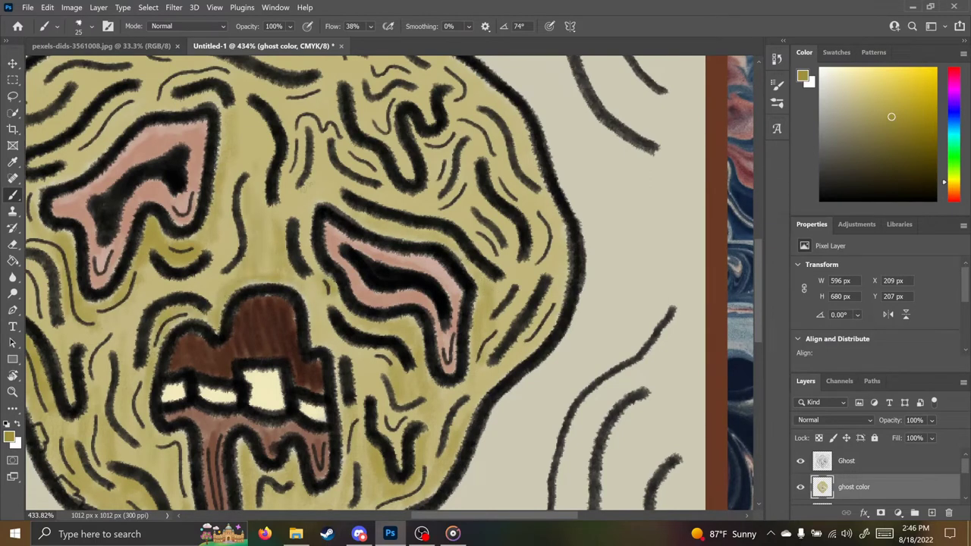
Step: Shade beneath the folds above the right eye and along the outer right cheek with olive yellow
{"action": "left_click_drag", "start_coordinate": [342, 182], "coordinate": [372, 201]}
{"action": "left_click_drag", "start_coordinate": [381, 155], "coordinate": [382, 183]}
{"action": "left_click_drag", "start_coordinate": [400, 204], "coordinate": [458, 94]}
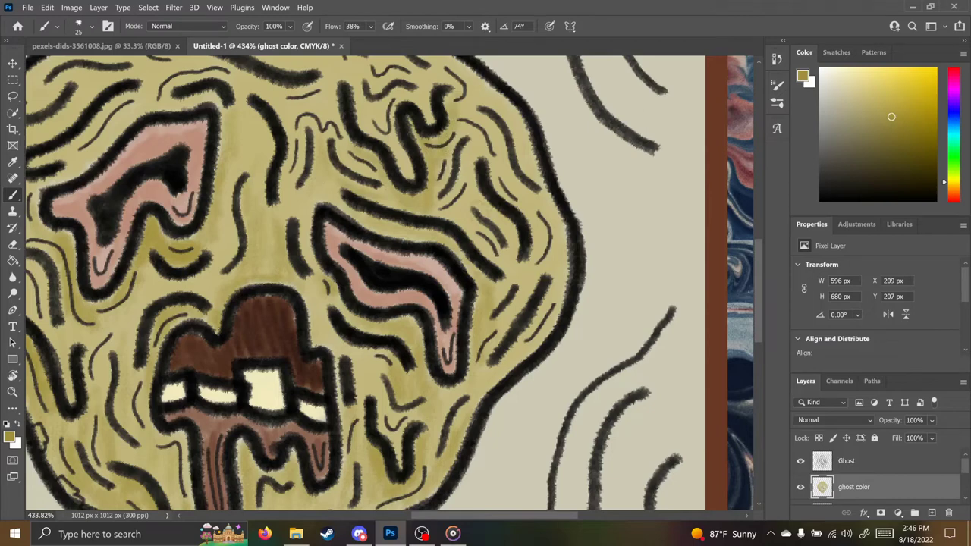
{"action": "left_click_drag", "start_coordinate": [476, 173], "coordinate": [523, 281]}
{"action": "mouse_move", "coordinate": [549, 221]}
{"action": "left_mouse_down"}
{"action": "mouse_move", "coordinate": [562, 310]}
{"action": "mouse_move", "coordinate": [471, 408]}
{"action": "left_mouse_up"}
{"action": "left_click_drag", "start_coordinate": [482, 173], "coordinate": [522, 285]}
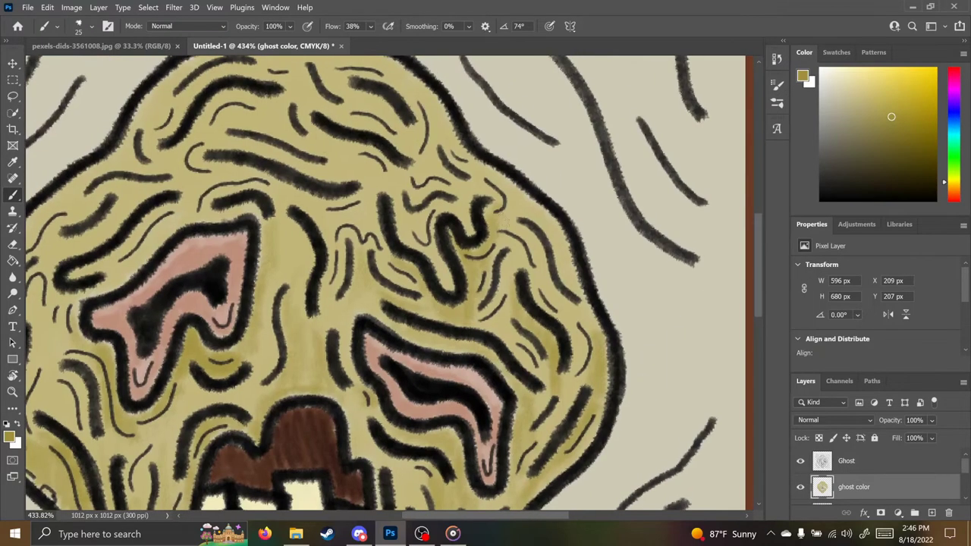
Step: Add olive shading between the forehead wrinkles, above the left eye and along the upper right edge of the head
{"action": "left_click_drag", "start_coordinate": [350, 105], "coordinate": [396, 135]}
{"action": "left_click_drag", "start_coordinate": [205, 134], "coordinate": [241, 97]}
{"action": "left_click_drag", "start_coordinate": [255, 138], "coordinate": [344, 182]}
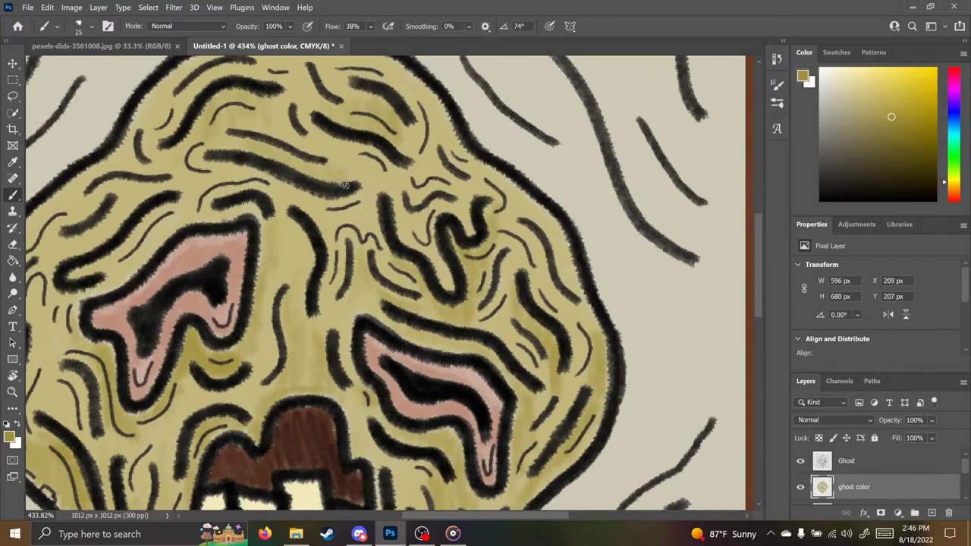
{"action": "left_click_drag", "start_coordinate": [123, 218], "coordinate": [161, 187]}
{"action": "left_click_drag", "start_coordinate": [220, 175], "coordinate": [231, 271]}
{"action": "left_click_drag", "start_coordinate": [182, 214], "coordinate": [203, 181]}
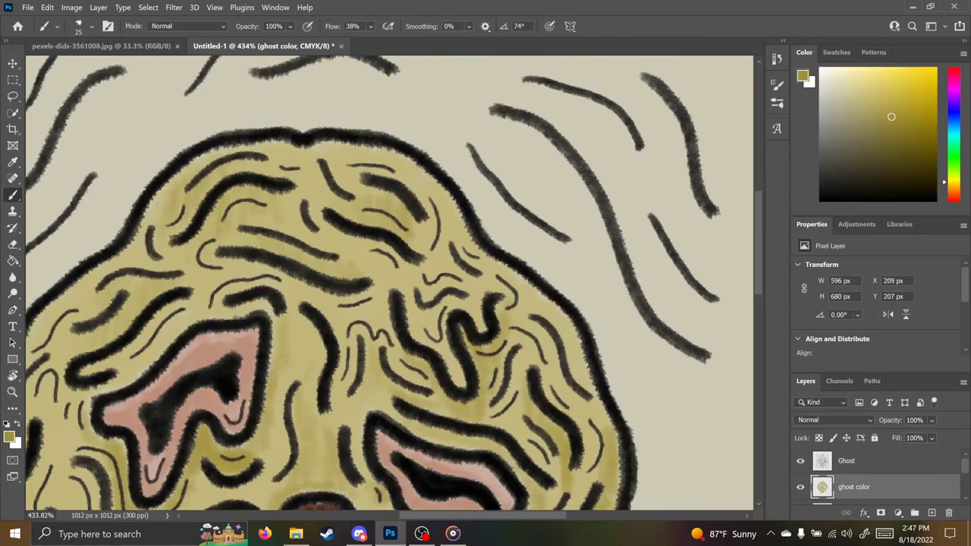
{"action": "left_click_drag", "start_coordinate": [426, 183], "coordinate": [452, 241]}
{"action": "mouse_move", "coordinate": [452, 213]}
{"action": "left_mouse_down"}
{"action": "mouse_move", "coordinate": [431, 275]}
{"action": "mouse_move", "coordinate": [321, 151]}
{"action": "left_mouse_up"}
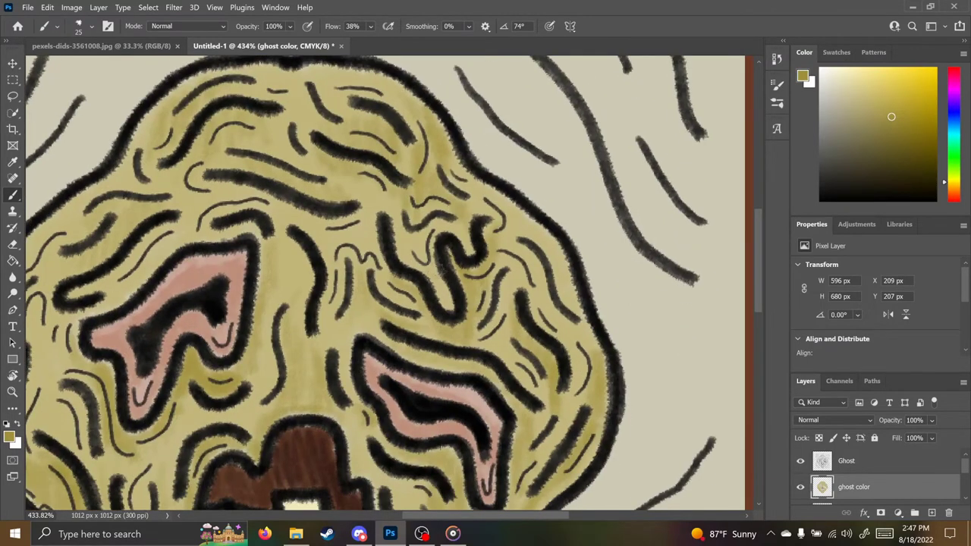
Step: Touch up the olive shading in the folds around the left eye and along the bridge of the nose
{"action": "key", "text": "ctrl+0"}
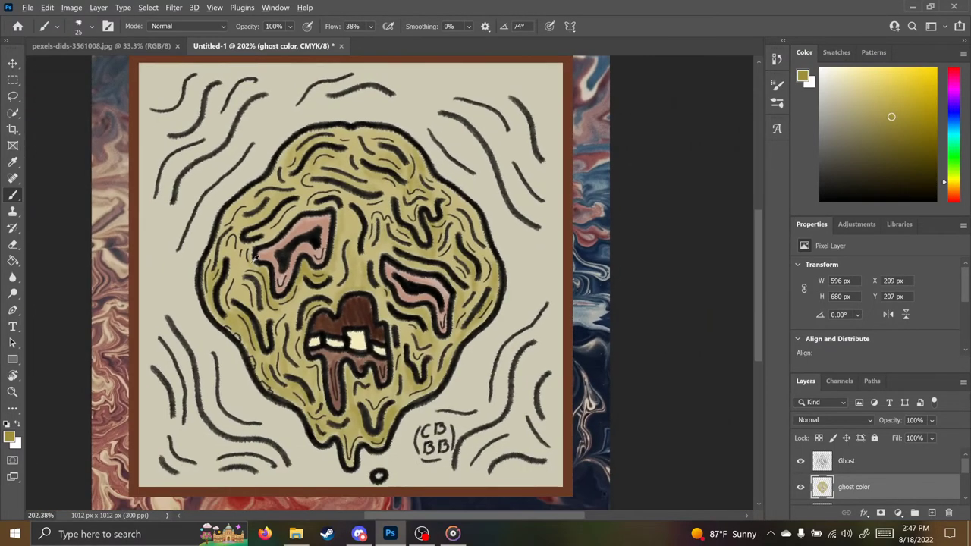
{"action": "scroll", "coordinate": [255, 255], "scroll_direction": "up", "scroll_amount": 5}
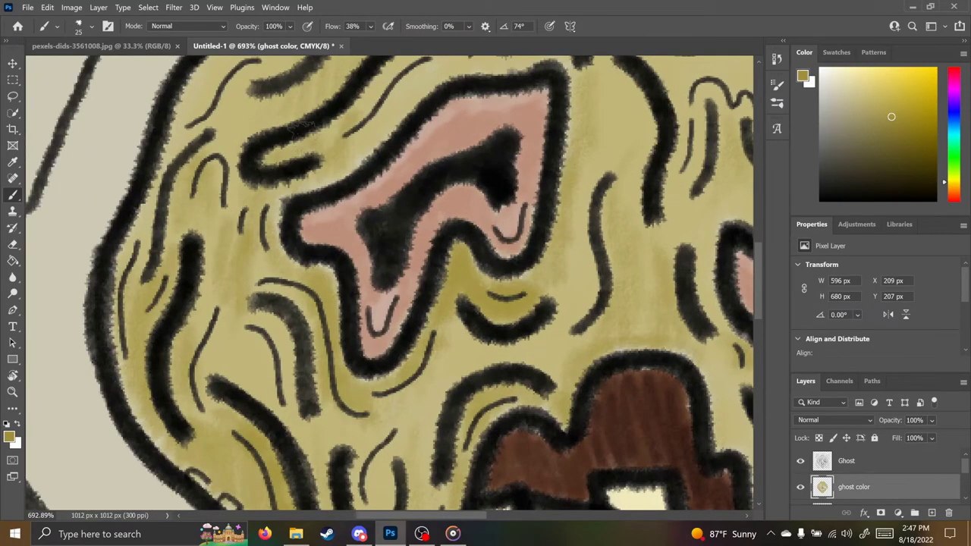
{"action": "left_click_drag", "start_coordinate": [341, 125], "coordinate": [397, 100]}
{"action": "left_click_drag", "start_coordinate": [397, 95], "coordinate": [254, 249]}
{"action": "left_click_drag", "start_coordinate": [282, 214], "coordinate": [315, 190]}
{"action": "left_click_drag", "start_coordinate": [504, 353], "coordinate": [506, 293]}
{"action": "key", "text": "x"}
{"action": "key", "text": "x"}
{"action": "left_click_drag", "start_coordinate": [509, 199], "coordinate": [511, 246]}
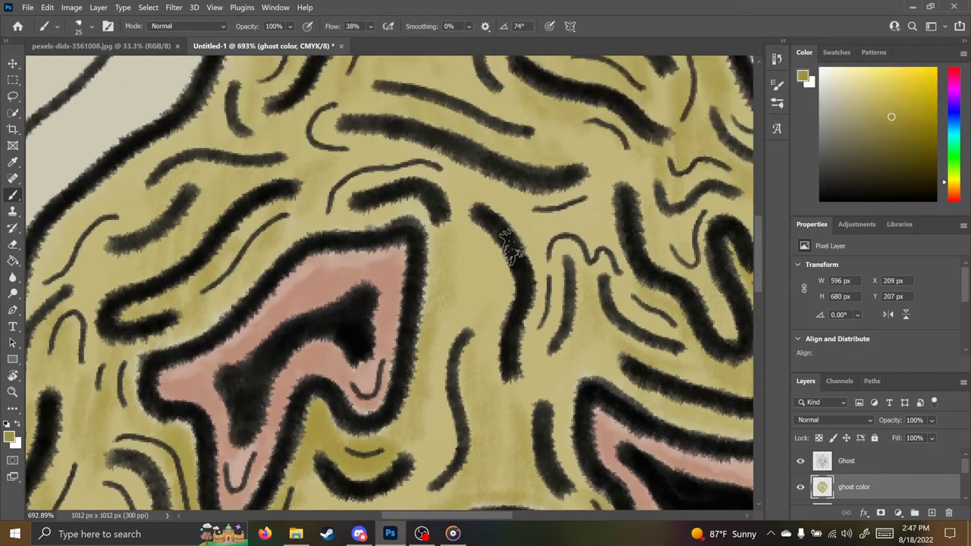
Step: Add more olive shading strokes along the right side of the face
{"action": "scroll", "coordinate": [512, 246], "scroll_direction": "down", "scroll_amount": 4}
{"action": "scroll", "coordinate": [486, 248], "scroll_direction": "right", "scroll_amount": 1}
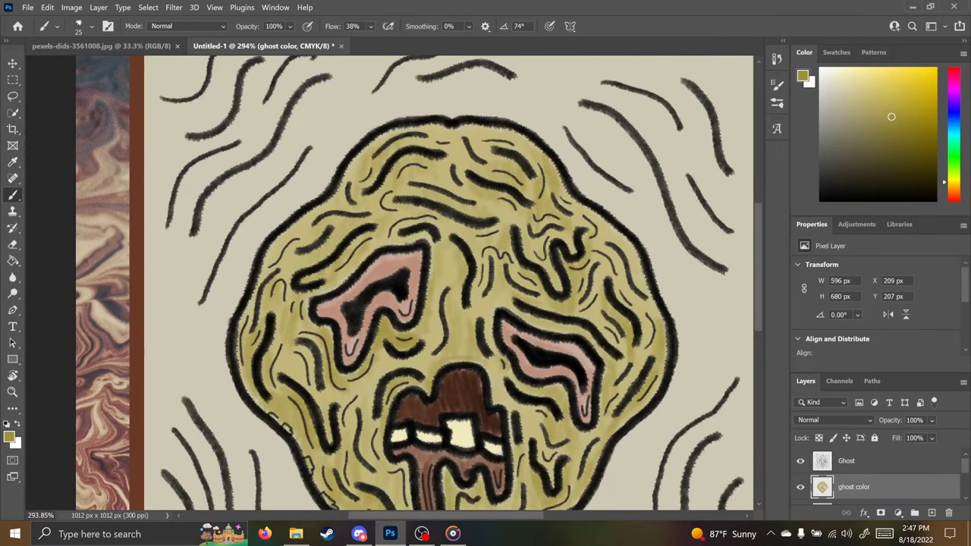
{"action": "scroll", "coordinate": [590, 276], "scroll_direction": "down", "scroll_amount": 2}
{"action": "scroll", "coordinate": [590, 277], "scroll_direction": "right", "scroll_amount": 1}
{"action": "left_click_drag", "start_coordinate": [603, 322], "coordinate": [624, 270]}
{"action": "left_click_drag", "start_coordinate": [611, 255], "coordinate": [583, 196]}
{"action": "left_click_drag", "start_coordinate": [608, 202], "coordinate": [618, 227]}
Step: Sample a pale beige and paint highlights on the forehead, then along the folds above the right eye with a 15 px brush
{"action": "left_click", "coordinate": [263, 163], "text": "alt"}
{"action": "mouse_move", "coordinate": [264, 161]}
{"action": "left_mouse_down"}
{"action": "mouse_move", "coordinate": [300, 155]}
{"action": "mouse_move", "coordinate": [350, 76]}
{"action": "mouse_move", "coordinate": [470, 77]}
{"action": "mouse_move", "coordinate": [363, 102]}
{"action": "left_mouse_up"}
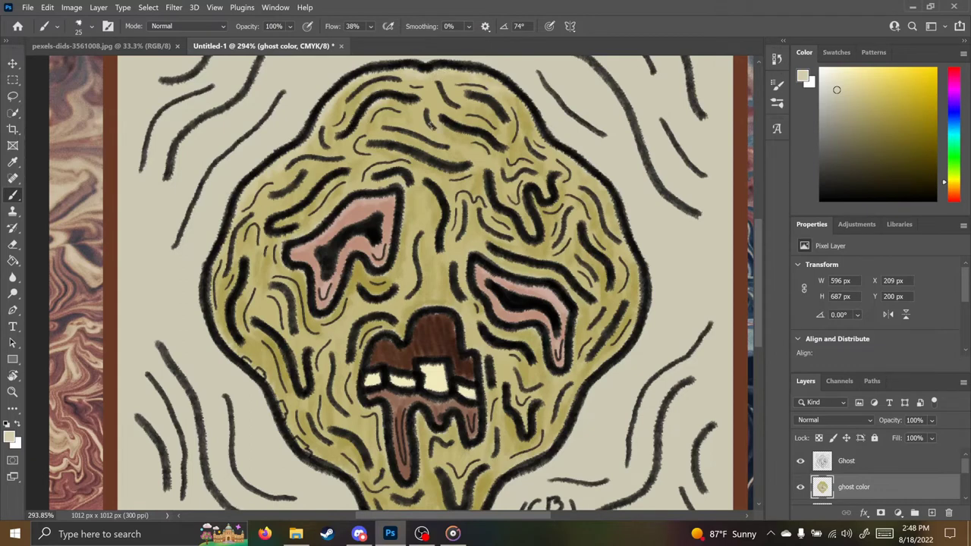
{"action": "key", "text": "bracketleft"}
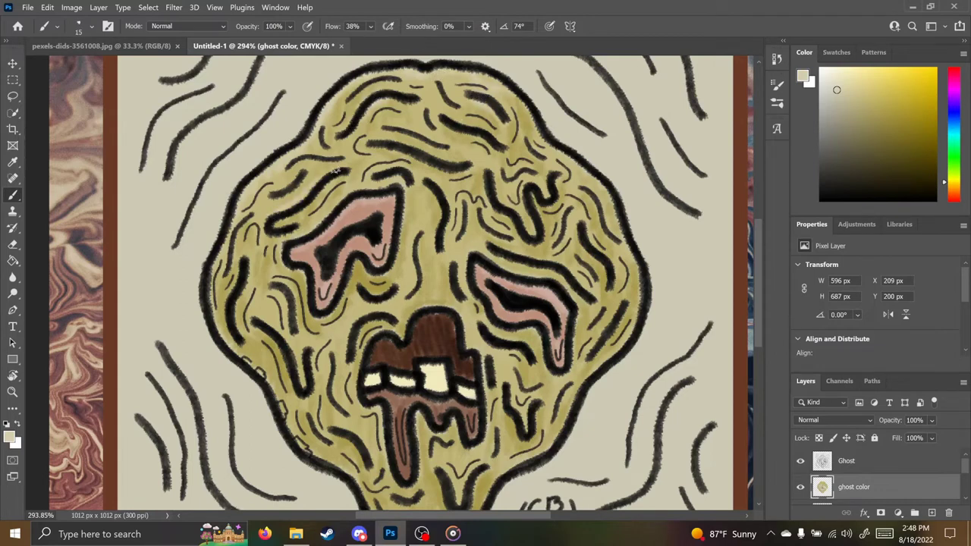
{"action": "left_click_drag", "start_coordinate": [427, 160], "coordinate": [443, 213]}
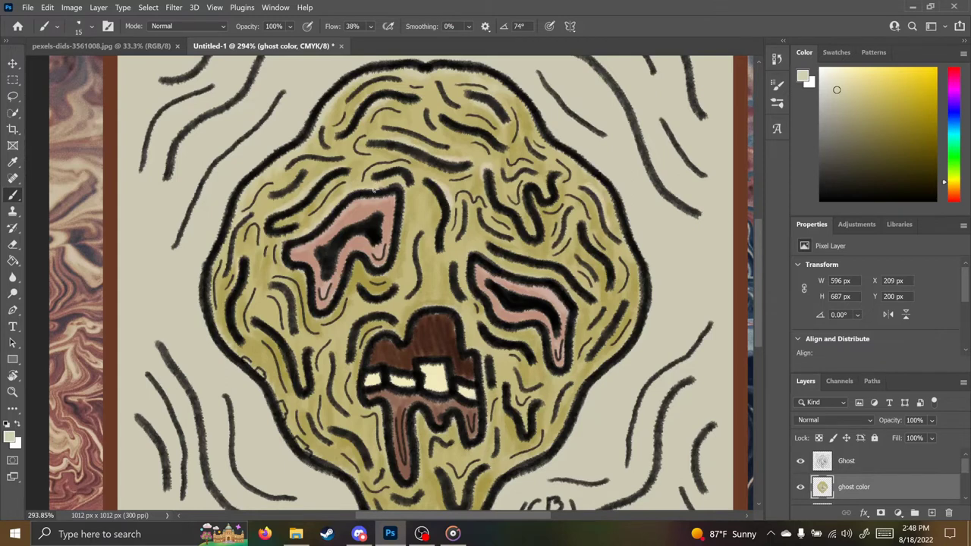
{"action": "left_click_drag", "start_coordinate": [502, 250], "coordinate": [568, 276]}
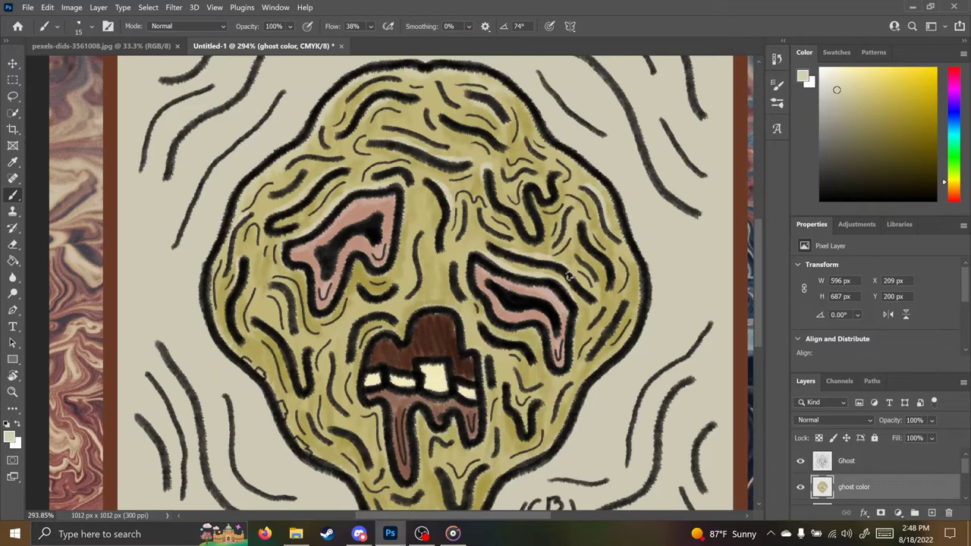
Step: Paint thin pale beige highlights along the folds around the left eye, the nose, the left cheek and the mouth
{"action": "left_click_drag", "start_coordinate": [388, 171], "coordinate": [413, 173]}
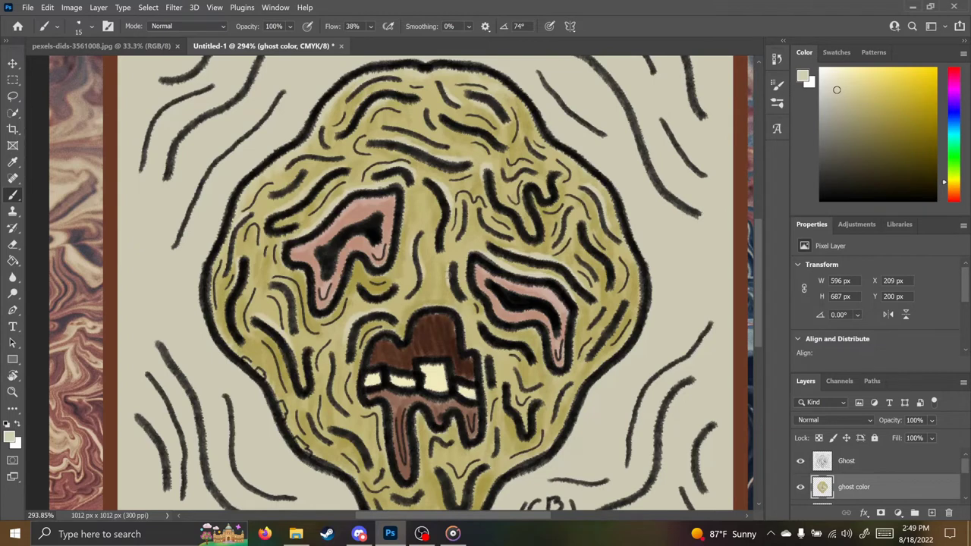
{"action": "left_click_drag", "start_coordinate": [448, 271], "coordinate": [426, 204]}
{"action": "left_click_drag", "start_coordinate": [312, 362], "coordinate": [347, 384]}
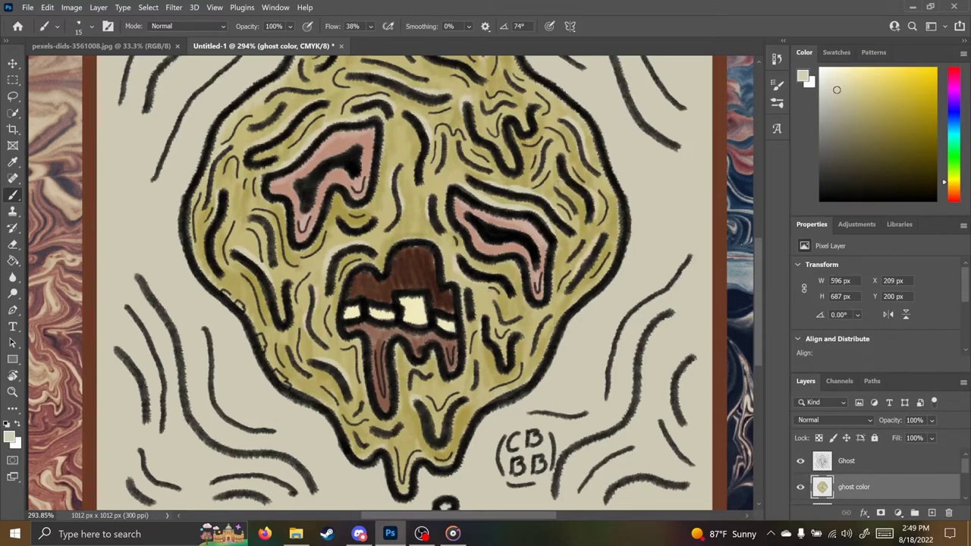
{"action": "left_click_drag", "start_coordinate": [263, 215], "coordinate": [274, 248]}
{"action": "left_click_drag", "start_coordinate": [304, 190], "coordinate": [302, 239]}
{"action": "left_click_drag", "start_coordinate": [249, 173], "coordinate": [274, 154]}
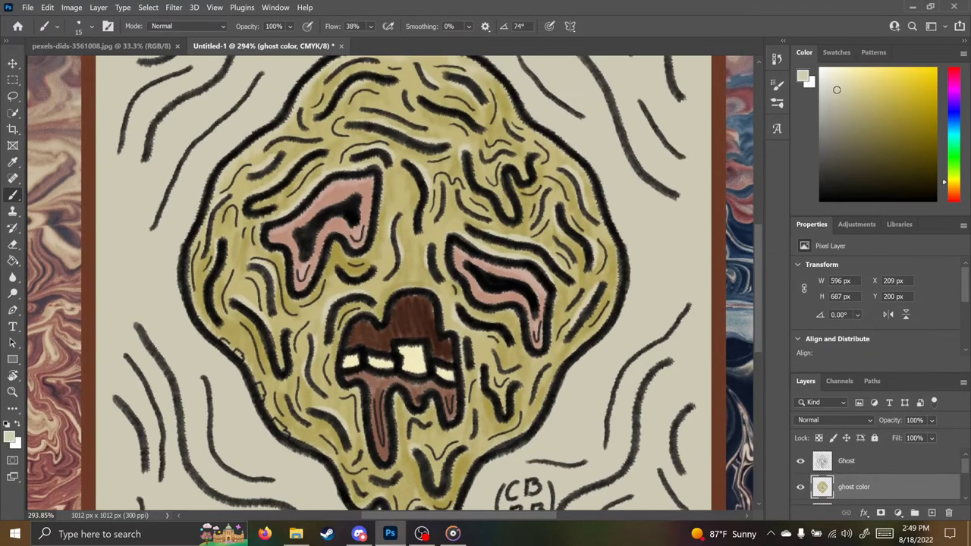
Step: Finish the pale highlights between the mouth and right cheek, then choose a dark olive and shade along the lower-left jaw
{"action": "mouse_move", "coordinate": [434, 364]}
{"action": "left_mouse_down"}
{"action": "mouse_move", "coordinate": [400, 405]}
{"action": "mouse_move", "coordinate": [391, 464]}
{"action": "mouse_move", "coordinate": [390, 424]}
{"action": "mouse_move", "coordinate": [409, 422]}
{"action": "mouse_move", "coordinate": [540, 314]}
{"action": "left_mouse_up"}
{"action": "left_click", "coordinate": [881, 144]}
{"action": "mouse_move", "coordinate": [252, 325]}
{"action": "left_mouse_down"}
{"action": "mouse_move", "coordinate": [358, 424]}
{"action": "mouse_move", "coordinate": [370, 414]}
{"action": "left_mouse_up"}
Step: With a 10 px brush, shade dark olive around the mouth and chin drips, beneath the right eye and around the left eye
{"action": "key", "text": "bracketleft"}
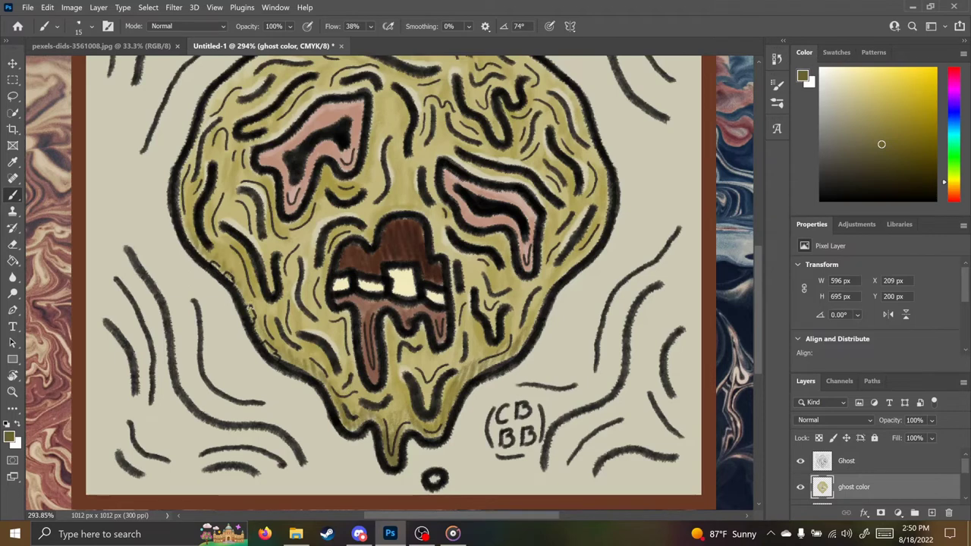
{"action": "key", "text": "bracketleft"}
{"action": "key", "text": "bracketleft"}
{"action": "key", "text": "bracketleft"}
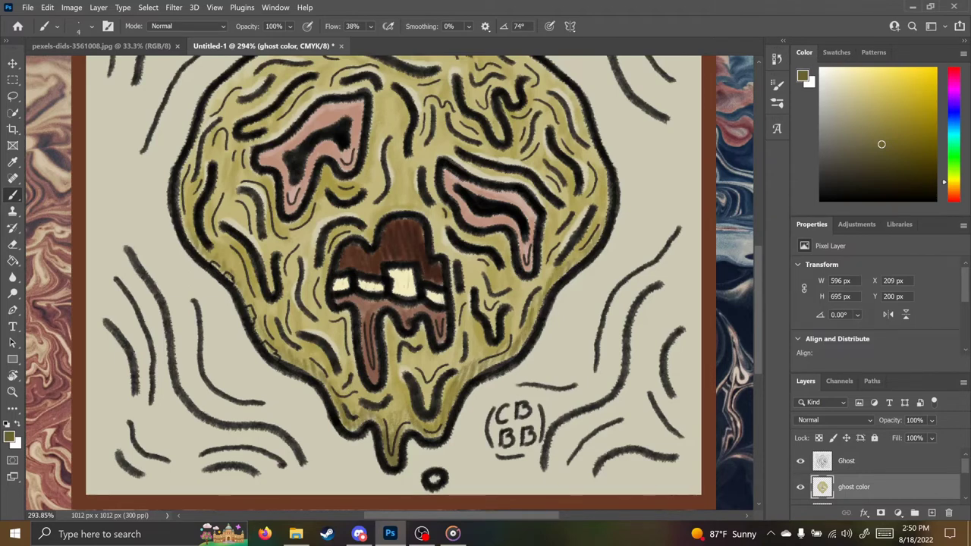
{"action": "key", "text": "bracketright"}
{"action": "key", "text": "bracketright"}
{"action": "key", "text": "bracketright"}
{"action": "key", "text": "bracketright"}
{"action": "key", "text": "bracketright"}
{"action": "left_click_drag", "start_coordinate": [380, 399], "coordinate": [387, 355]}
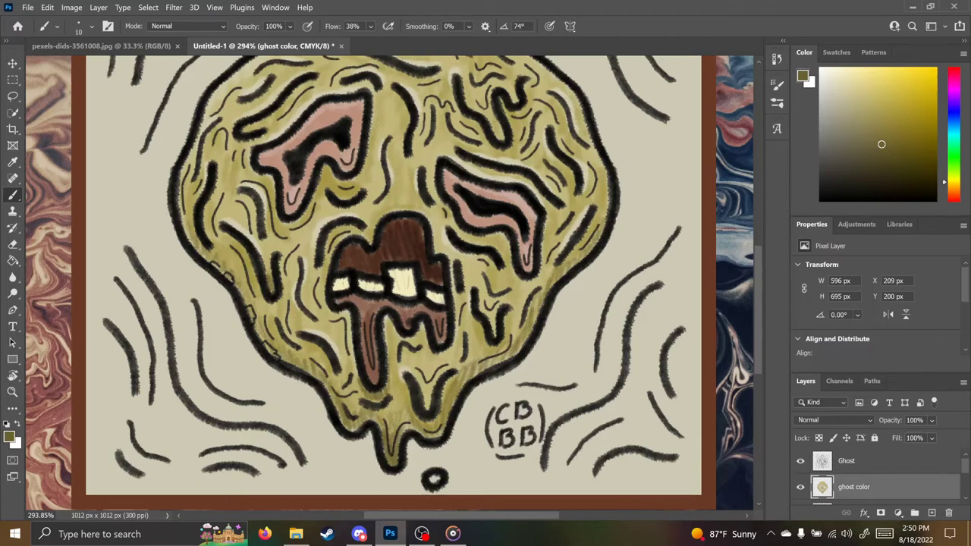
{"action": "left_click_drag", "start_coordinate": [426, 324], "coordinate": [435, 354]}
{"action": "mouse_move", "coordinate": [482, 236]}
{"action": "left_mouse_down"}
{"action": "mouse_move", "coordinate": [537, 276]}
{"action": "mouse_move", "coordinate": [543, 224]}
{"action": "left_mouse_up"}
{"action": "mouse_move", "coordinate": [254, 168]}
{"action": "left_mouse_down"}
{"action": "mouse_move", "coordinate": [277, 223]}
{"action": "mouse_move", "coordinate": [318, 184]}
{"action": "mouse_move", "coordinate": [357, 171]}
{"action": "mouse_move", "coordinate": [375, 100]}
{"action": "left_mouse_up"}
{"action": "left_click_drag", "start_coordinate": [360, 176], "coordinate": [317, 194]}
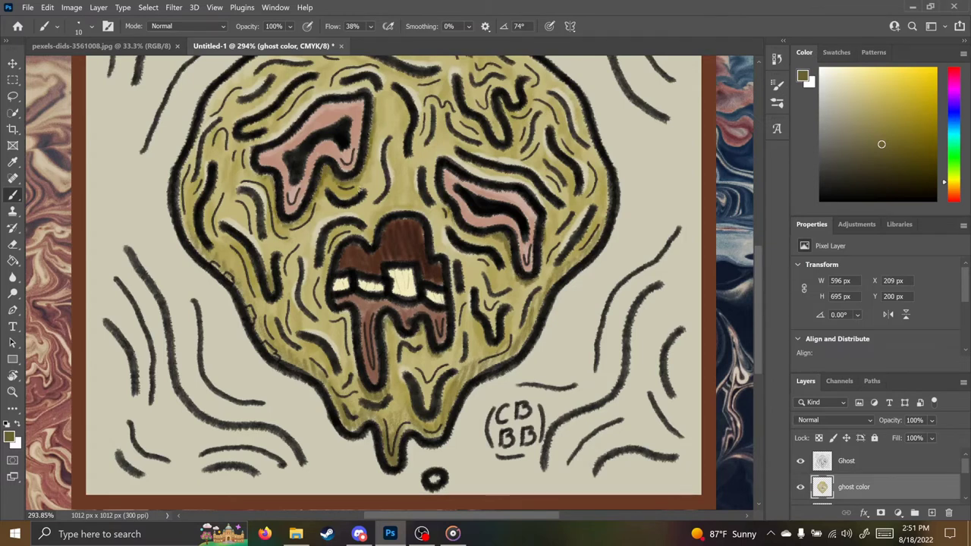
Step: Paint dark olive shading under the long forehead fold, along the drip above the right eye and on the left cheek
{"action": "left_click_drag", "start_coordinate": [394, 220], "coordinate": [398, 284]}
{"action": "left_click_drag", "start_coordinate": [343, 118], "coordinate": [443, 139]}
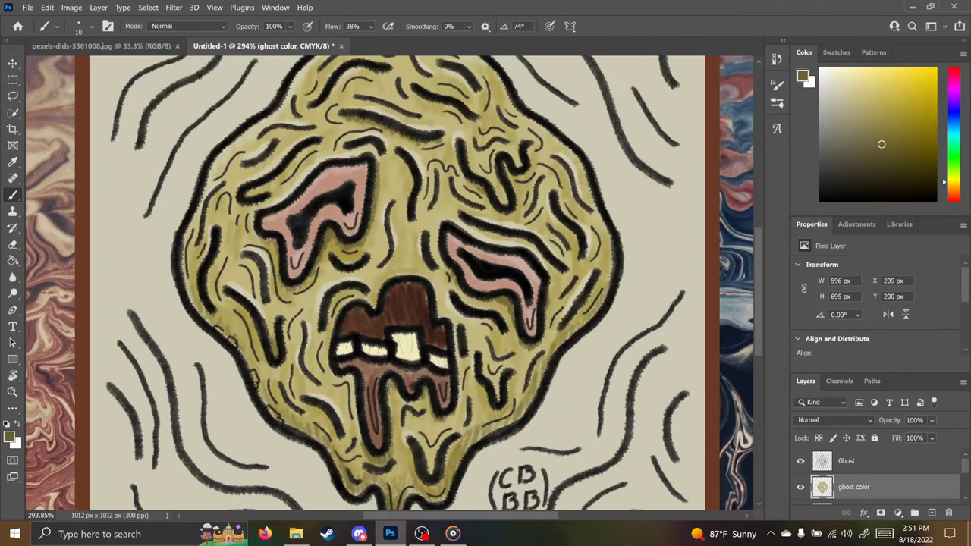
{"action": "mouse_move", "coordinate": [483, 198]}
{"action": "left_mouse_down"}
{"action": "mouse_move", "coordinate": [511, 186]}
{"action": "mouse_move", "coordinate": [529, 146]}
{"action": "left_mouse_up"}
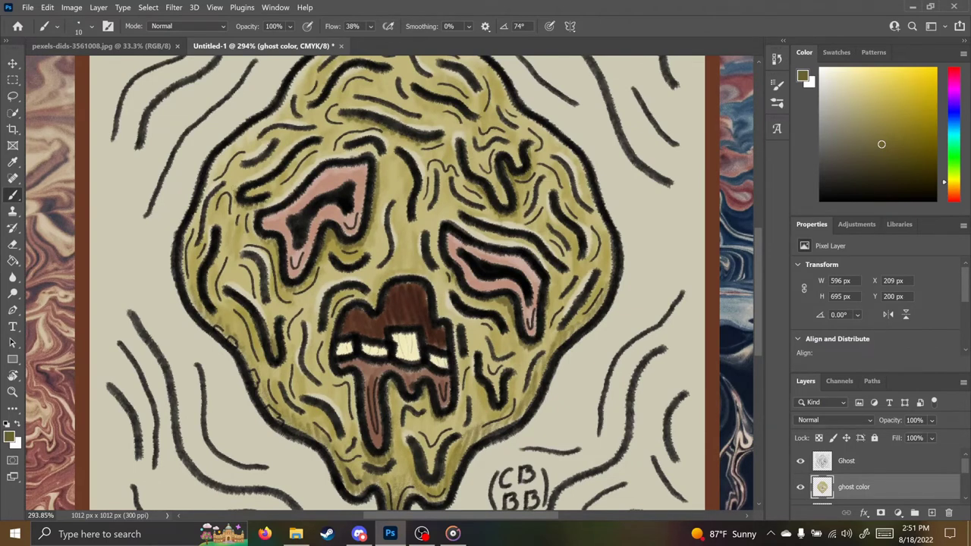
{"action": "mouse_move", "coordinate": [211, 297]}
{"action": "left_mouse_down"}
{"action": "mouse_move", "coordinate": [210, 271]}
{"action": "mouse_move", "coordinate": [214, 324]}
{"action": "mouse_move", "coordinate": [277, 373]}
{"action": "mouse_move", "coordinate": [287, 342]}
{"action": "mouse_move", "coordinate": [230, 295]}
{"action": "left_mouse_up"}
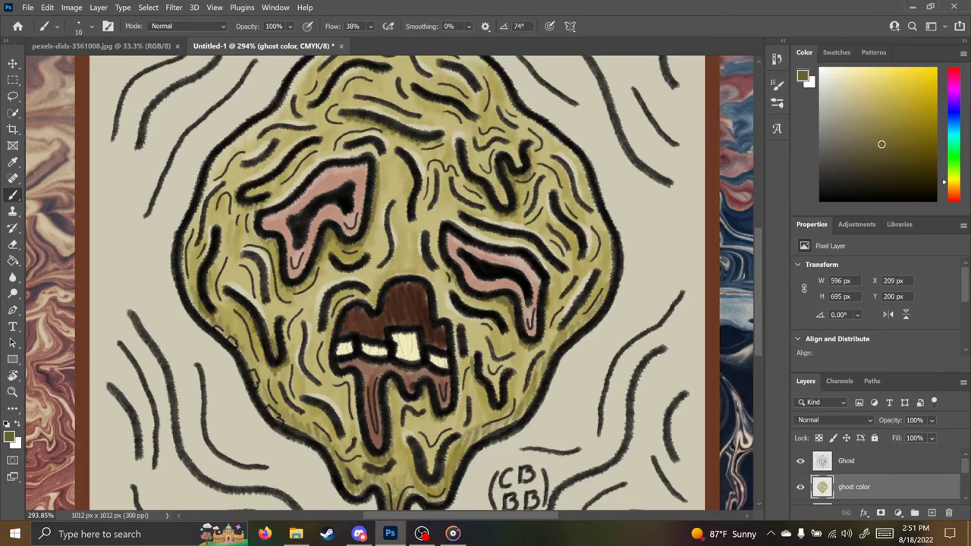
Step: Shade dark olive along the right cheek and jaw, the folds beside the right eye and the lower-left jaw fold
{"action": "left_click_drag", "start_coordinate": [477, 382], "coordinate": [508, 415]}
{"action": "left_click_drag", "start_coordinate": [543, 357], "coordinate": [531, 387]}
{"action": "left_click_drag", "start_coordinate": [573, 325], "coordinate": [599, 274]}
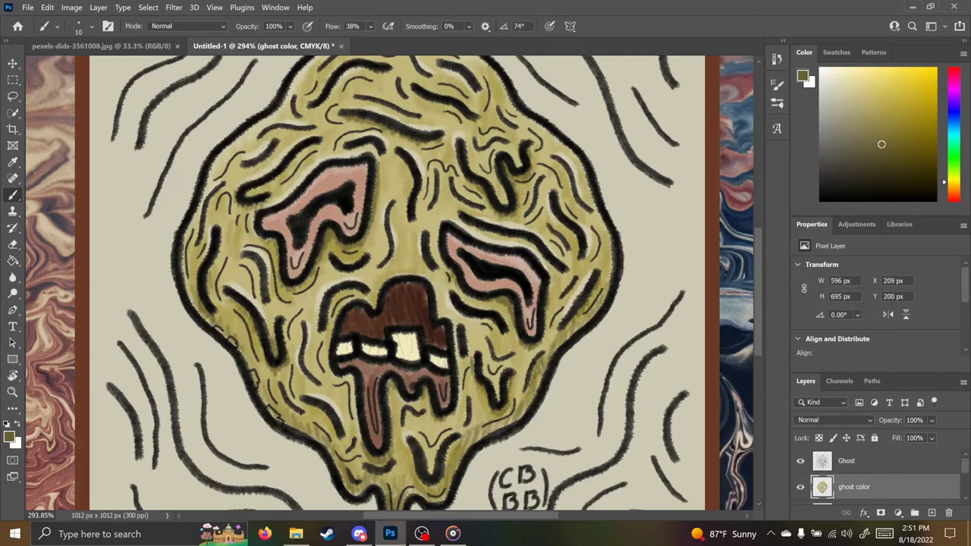
{"action": "left_click_drag", "start_coordinate": [561, 216], "coordinate": [578, 237]}
{"action": "left_click_drag", "start_coordinate": [310, 405], "coordinate": [324, 418]}
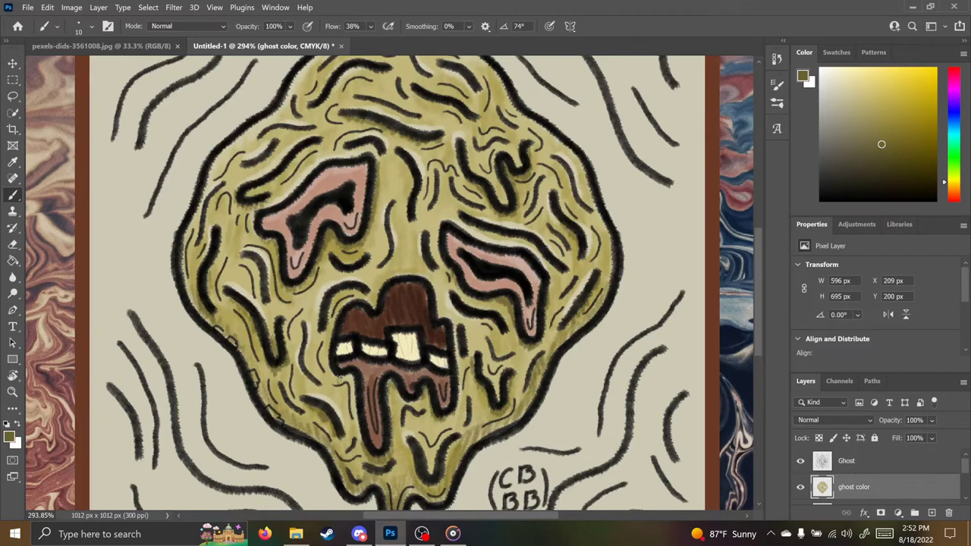
Step: Add dark olive shading beside the mouth drips, along the folds above the right eye and under the upper forehead folds
{"action": "left_click_drag", "start_coordinate": [350, 378], "coordinate": [362, 440]}
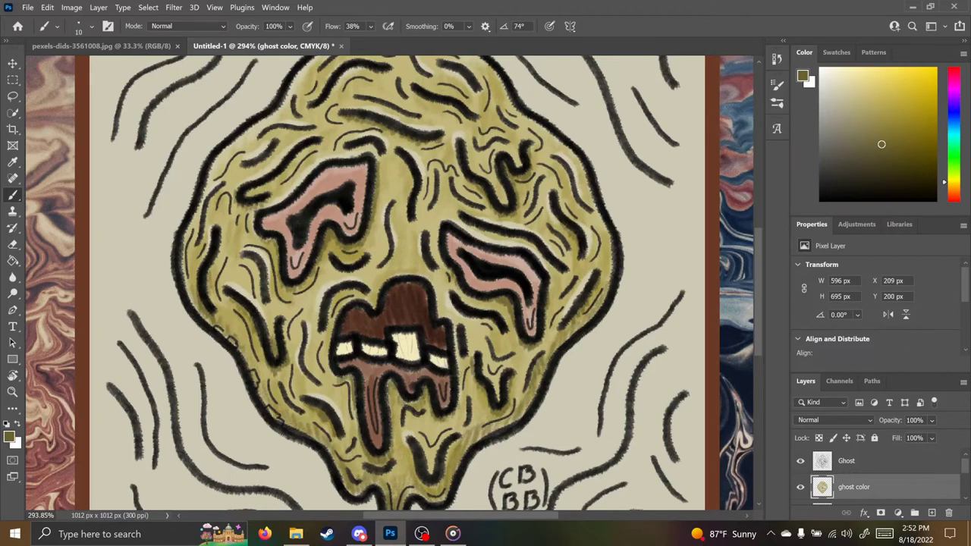
{"action": "left_click_drag", "start_coordinate": [460, 341], "coordinate": [457, 383]}
{"action": "left_click_drag", "start_coordinate": [415, 412], "coordinate": [405, 423]}
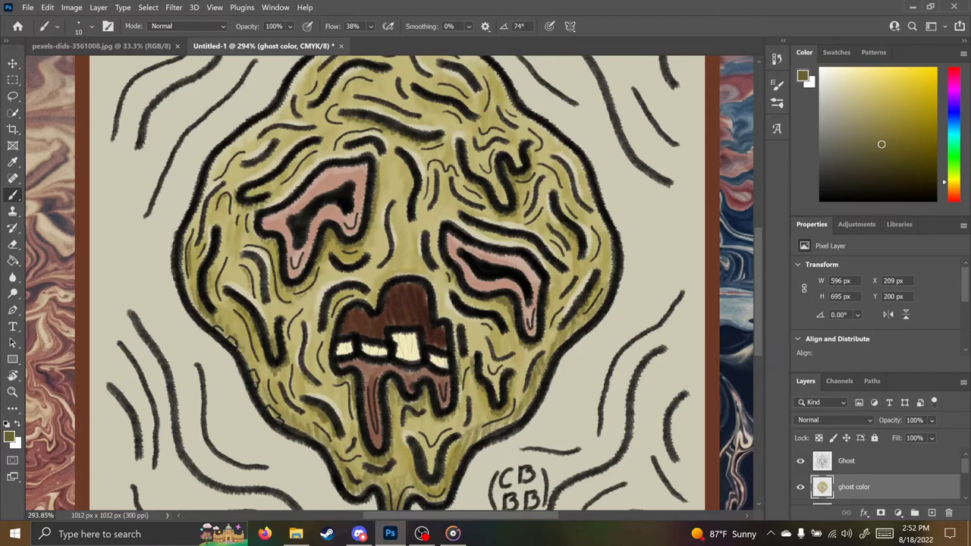
{"action": "mouse_move", "coordinate": [468, 226]}
{"action": "left_mouse_down"}
{"action": "mouse_move", "coordinate": [524, 245]}
{"action": "mouse_move", "coordinate": [560, 273]}
{"action": "left_mouse_up"}
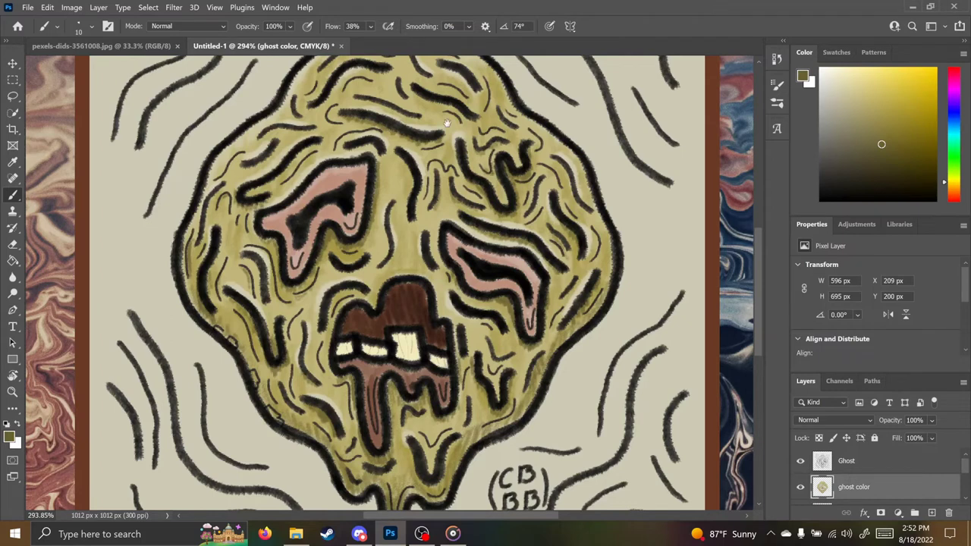
{"action": "left_click_drag", "start_coordinate": [447, 122], "coordinate": [463, 187]}
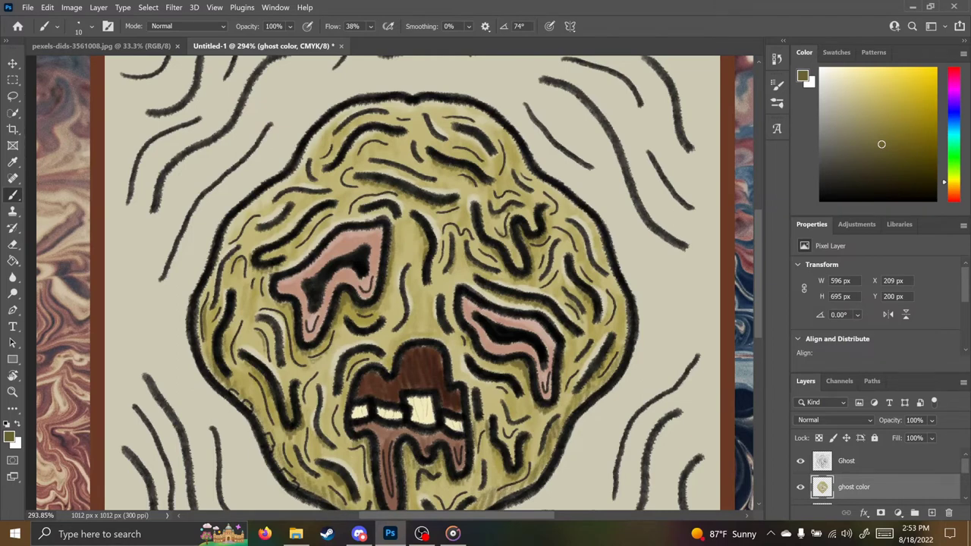
{"action": "left_click_drag", "start_coordinate": [350, 153], "coordinate": [371, 134]}
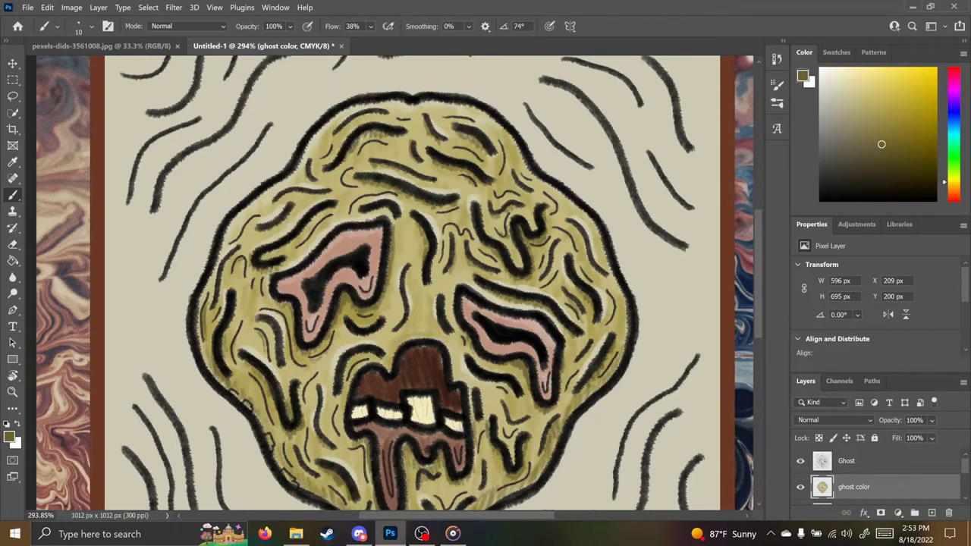
Step: Choose the white swatch and paint highlights along the head's upper edge and the folds above both eyes
{"action": "left_click", "coordinate": [836, 53]}
{"action": "left_click", "coordinate": [799, 93]}
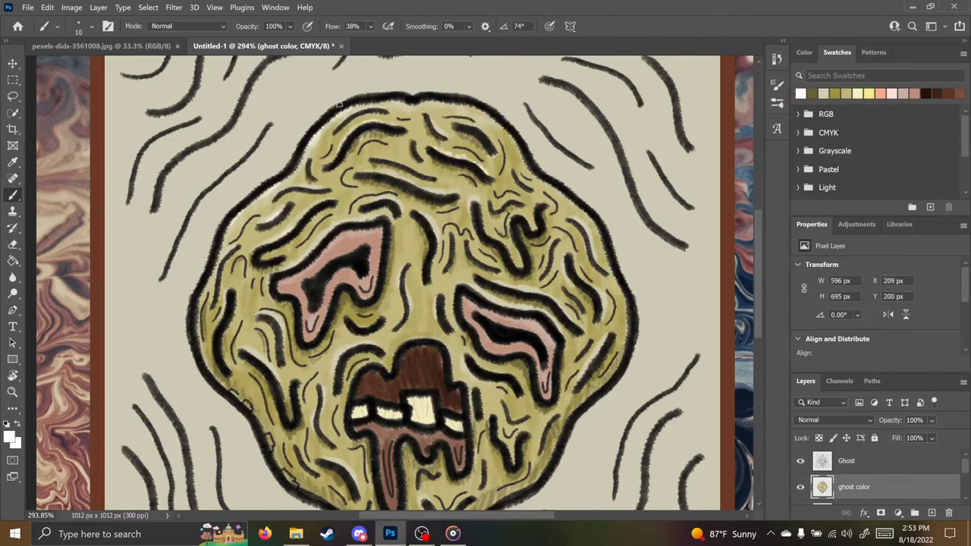
{"action": "mouse_move", "coordinate": [396, 104]}
{"action": "left_mouse_down"}
{"action": "mouse_move", "coordinate": [486, 110]}
{"action": "mouse_move", "coordinate": [578, 209]}
{"action": "left_mouse_up"}
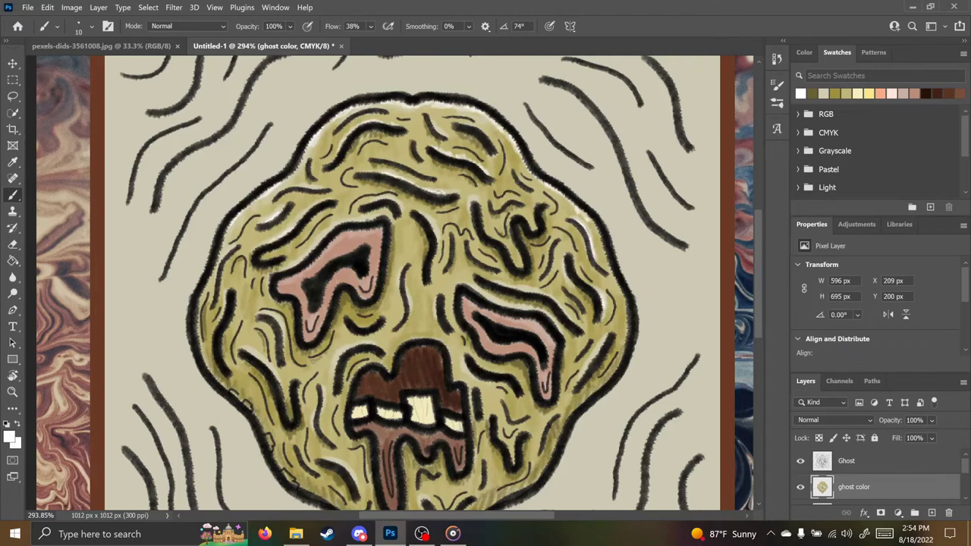
{"action": "left_click_drag", "start_coordinate": [286, 271], "coordinate": [322, 238]}
{"action": "left_click_drag", "start_coordinate": [474, 292], "coordinate": [500, 308]}
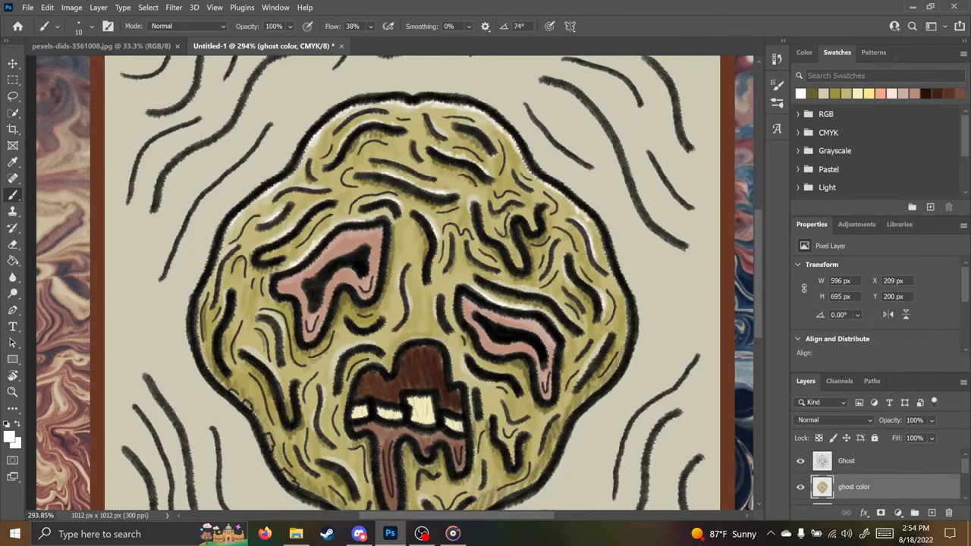
Step: Paint white highlights on the left cheek, lower-left jaw and the fold above the right eye, then select the Ghost layer
{"action": "left_click_drag", "start_coordinate": [391, 332], "coordinate": [412, 233]}
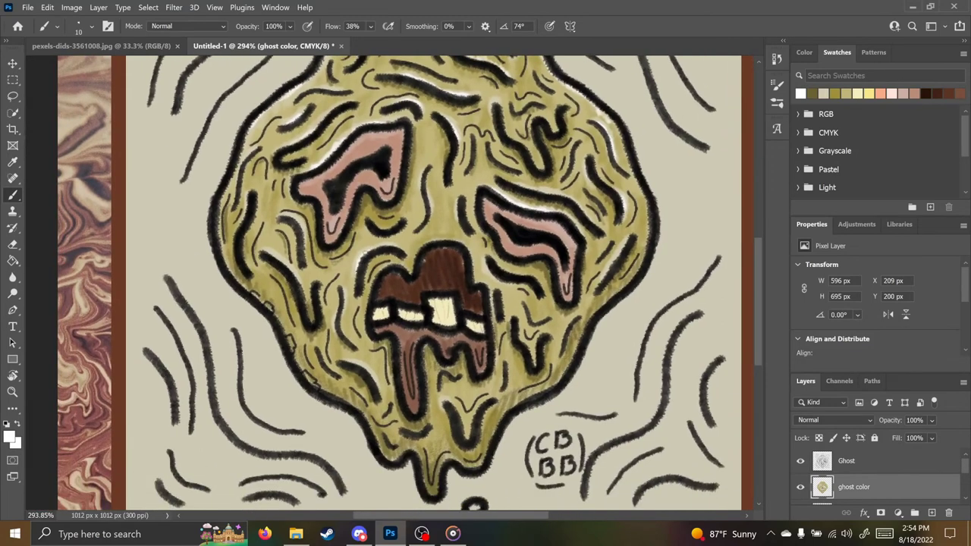
{"action": "left_click_drag", "start_coordinate": [264, 253], "coordinate": [299, 282]}
{"action": "left_click_drag", "start_coordinate": [347, 363], "coordinate": [373, 383]}
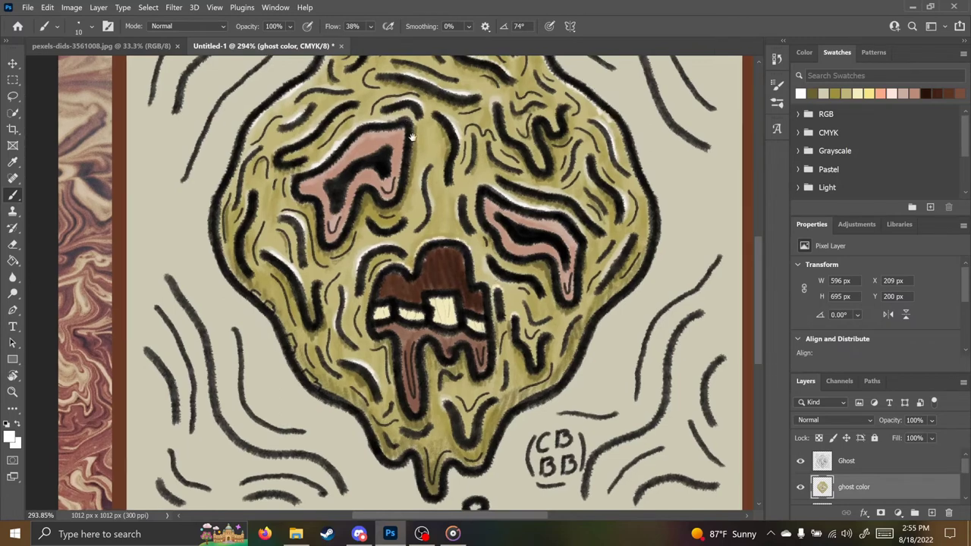
{"action": "left_click_drag", "start_coordinate": [376, 227], "coordinate": [383, 271]}
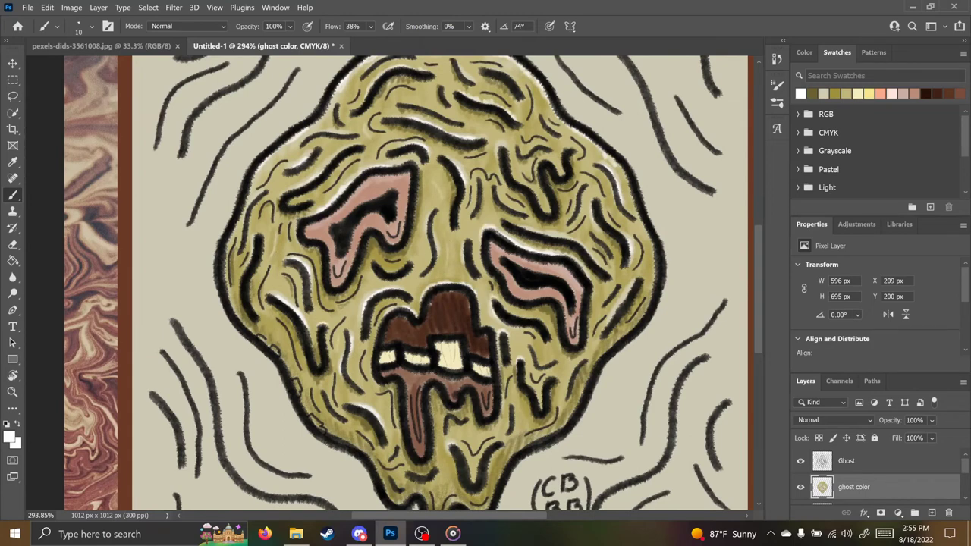
{"action": "left_click_drag", "start_coordinate": [502, 222], "coordinate": [526, 230]}
{"action": "scroll", "coordinate": [484, 112], "scroll_direction": "up", "scroll_amount": 2}
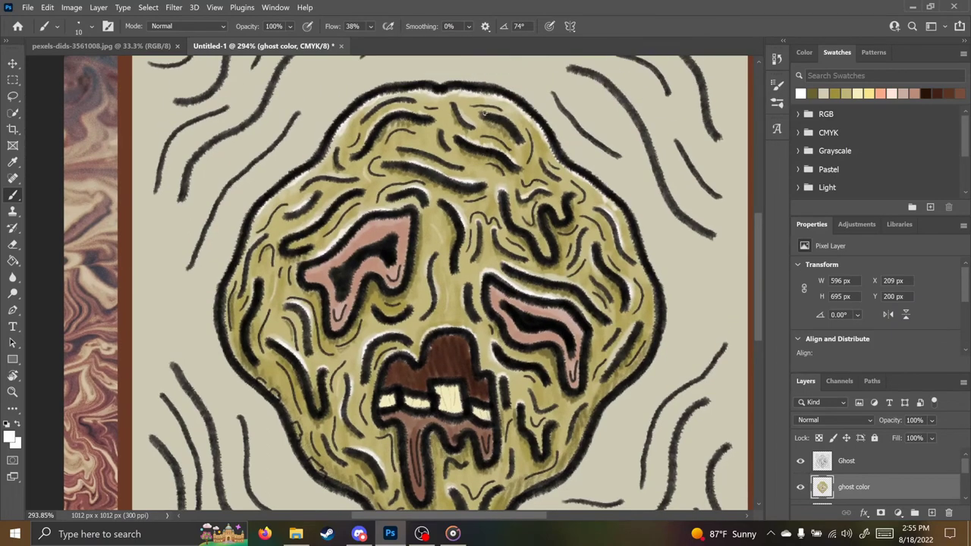
{"action": "scroll", "coordinate": [426, 142], "scroll_direction": "down", "scroll_amount": 6}
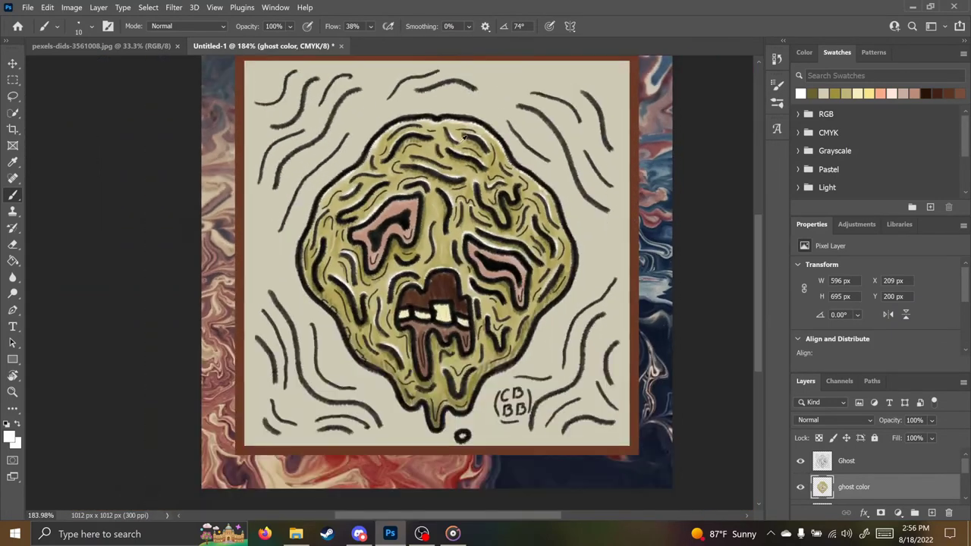
{"action": "left_click", "coordinate": [847, 461]}
Step: Browse the textures and overlays folder and try to open texturefabrik-photocopy_5_07.webp
{"action": "left_click", "coordinate": [28, 8]}
{"action": "left_click", "coordinate": [41, 34]}
{"action": "scroll", "coordinate": [244, 154], "scroll_direction": "down", "scroll_amount": 4}
{"action": "scroll", "coordinate": [244, 151], "scroll_direction": "down", "scroll_amount": 5}
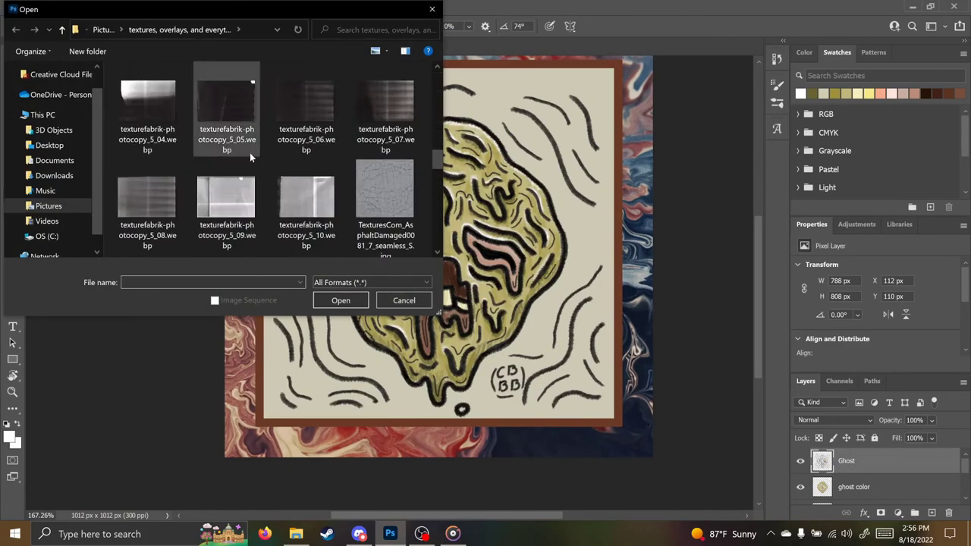
{"action": "scroll", "coordinate": [325, 189], "scroll_direction": "down", "scroll_amount": 15}
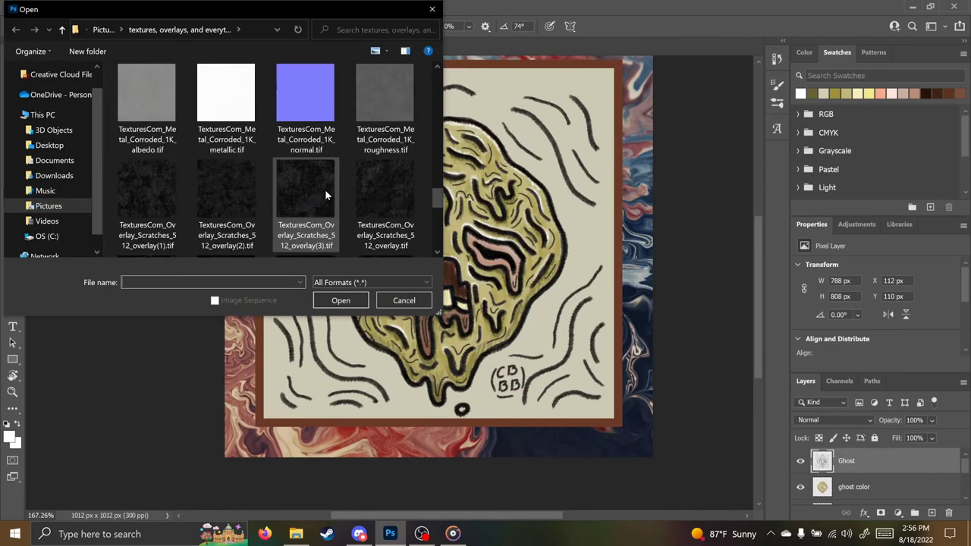
{"action": "scroll", "coordinate": [332, 195], "scroll_direction": "up", "scroll_amount": 12}
{"action": "scroll", "coordinate": [332, 196], "scroll_direction": "up", "scroll_amount": 4}
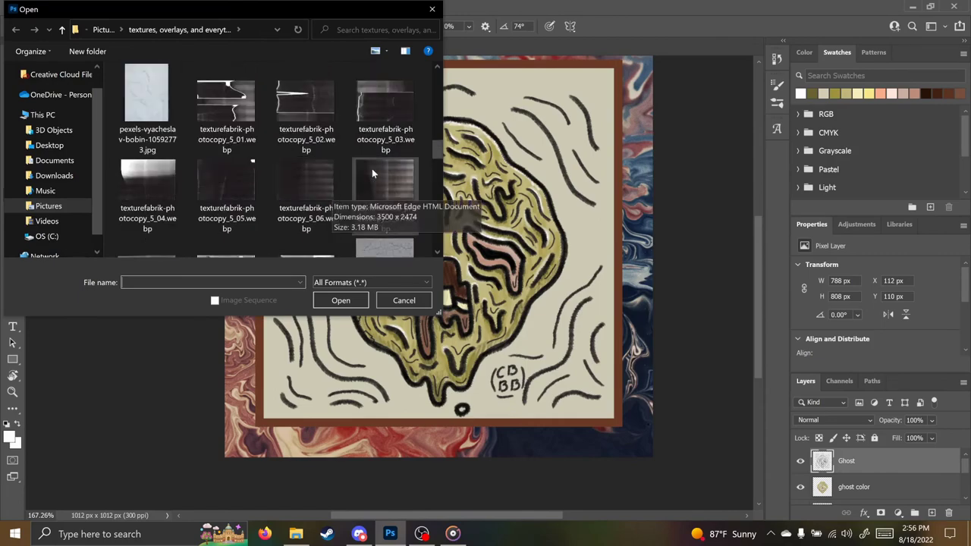
{"action": "double_click", "coordinate": [380, 197]}
{"action": "left_click", "coordinate": [551, 222]}
{"action": "left_click", "coordinate": [28, 7]}
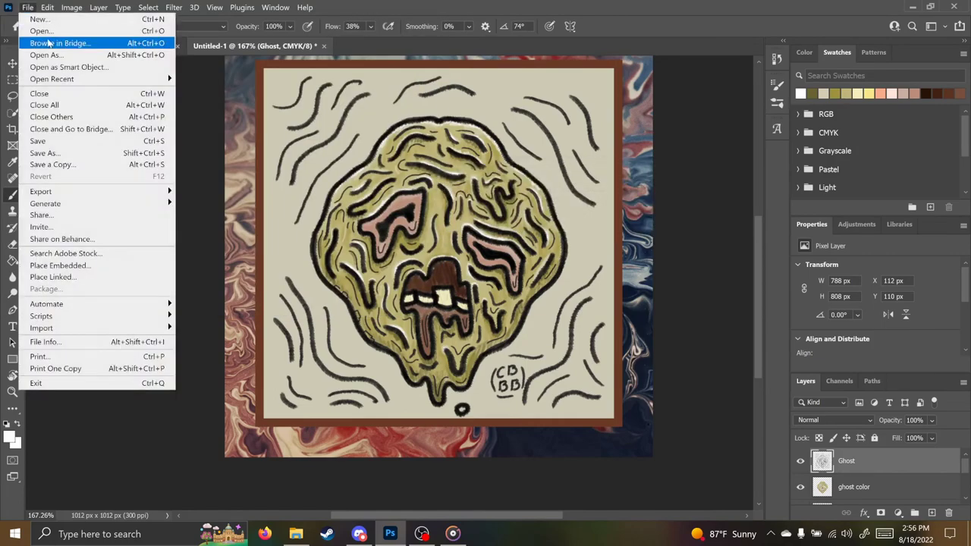
{"action": "left_click", "coordinate": [57, 39]}
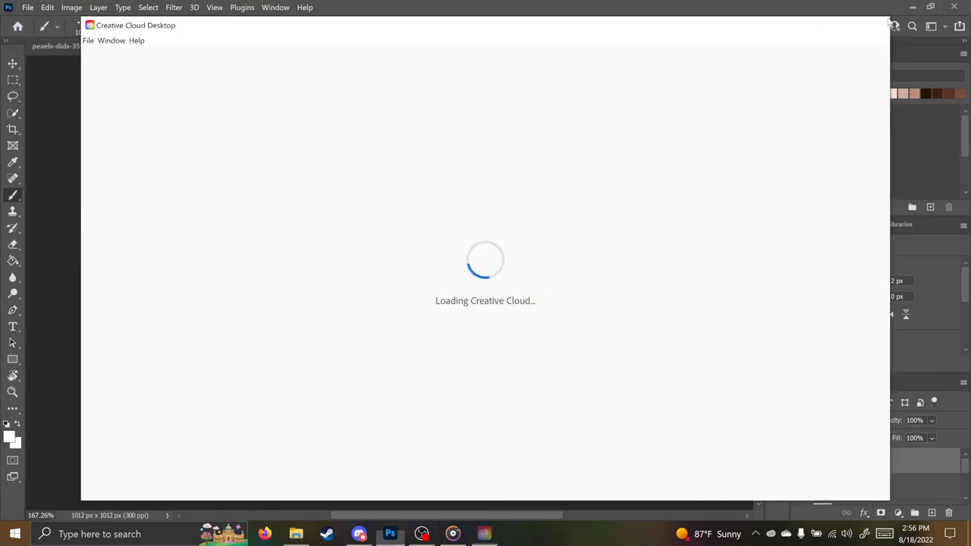
{"action": "left_click", "coordinate": [884, 23]}
Step: Open AU-FG-Texture5-8K.jpg from the Film-Grain-Textures-FREE-Pack-8K folder
{"action": "left_click", "coordinate": [28, 7]}
{"action": "left_click", "coordinate": [55, 31]}
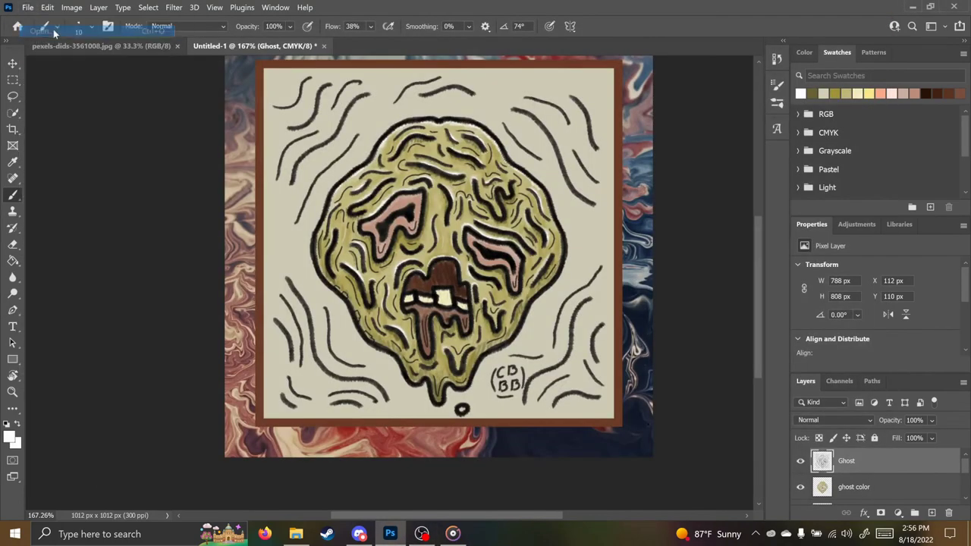
{"action": "scroll", "coordinate": [308, 163], "scroll_direction": "down", "scroll_amount": 9}
{"action": "scroll", "coordinate": [231, 128], "scroll_direction": "down", "scroll_amount": 10}
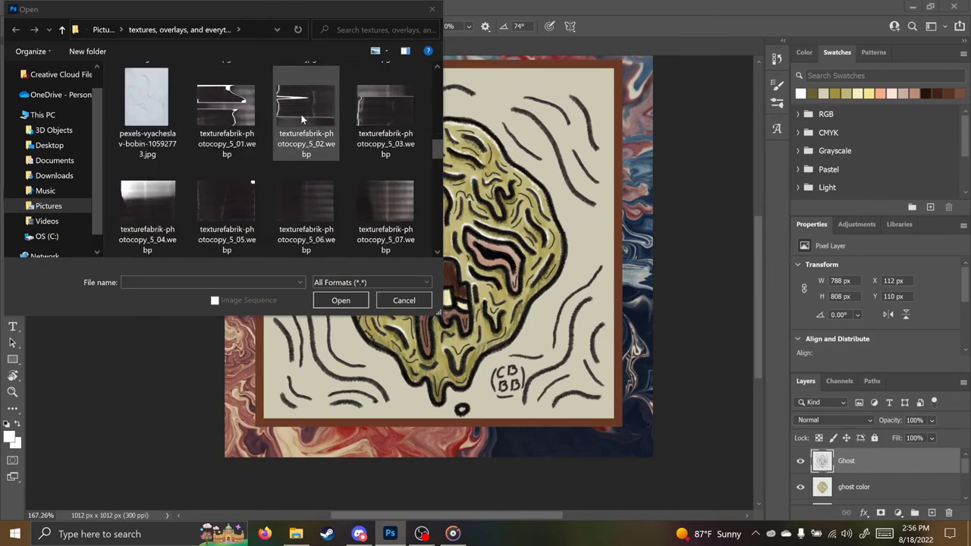
{"action": "scroll", "coordinate": [205, 136], "scroll_direction": "up", "scroll_amount": 15}
{"action": "double_click", "coordinate": [166, 117]}
{"action": "scroll", "coordinate": [197, 129], "scroll_direction": "down", "scroll_amount": 3}
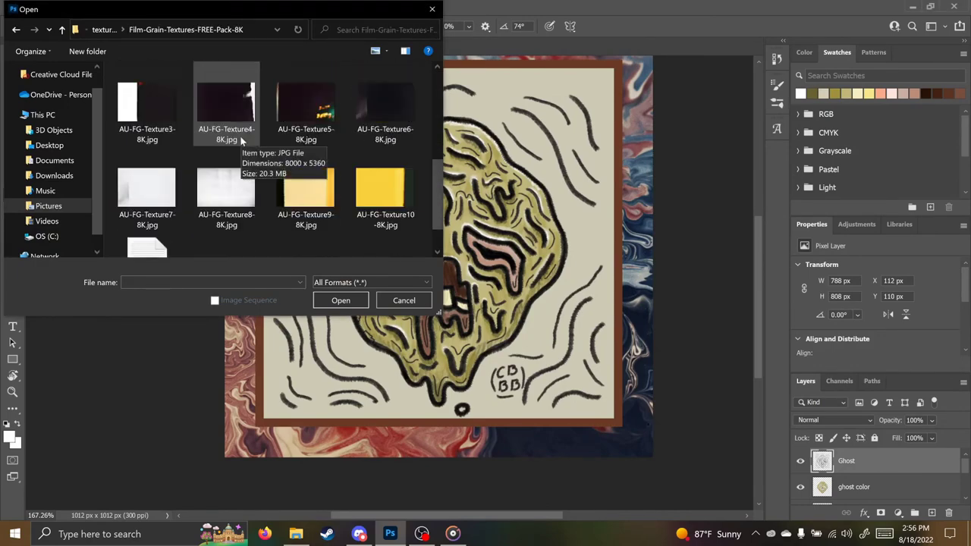
{"action": "scroll", "coordinate": [303, 178], "scroll_direction": "up", "scroll_amount": 2}
{"action": "scroll", "coordinate": [313, 188], "scroll_direction": "down", "scroll_amount": 1}
{"action": "double_click", "coordinate": [311, 193]}
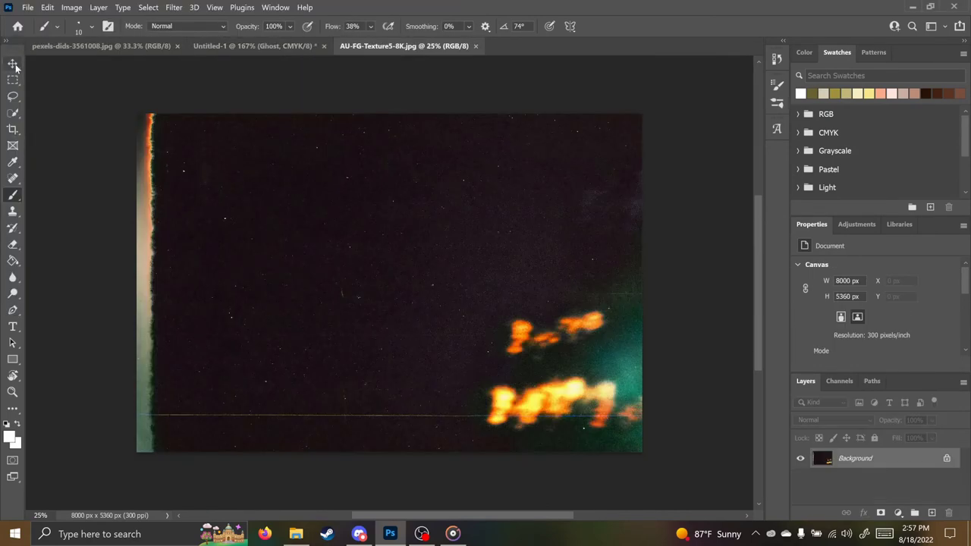
Step: Move the film grain texture into the Untitled-1 document as a new layer above Ghost
{"action": "left_click", "coordinate": [13, 63]}
{"action": "left_click_drag", "start_coordinate": [399, 288], "coordinate": [429, 233]}
{"action": "scroll", "coordinate": [429, 234], "scroll_direction": "down", "scroll_amount": 10}
Step: Free Transform the texture layer to 20.91% and position it so it covers the whole artwork
{"action": "left_click", "coordinate": [47, 7]}
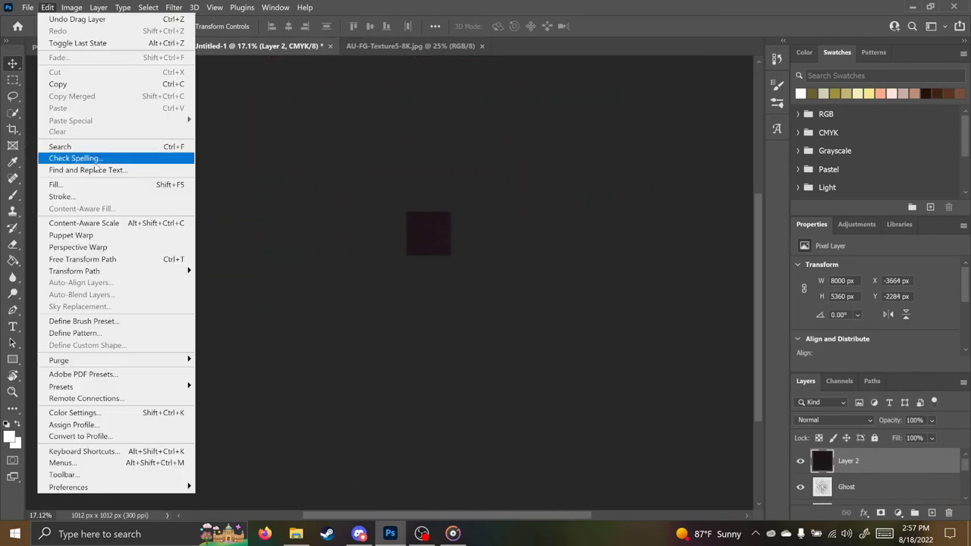
{"action": "left_click", "coordinate": [114, 258]}
{"action": "scroll", "coordinate": [428, 231], "scroll_direction": "down", "scroll_amount": 2}
{"action": "left_click_drag", "start_coordinate": [591, 114], "coordinate": [452, 210]}
{"action": "left_click_drag", "start_coordinate": [248, 345], "coordinate": [393, 248]}
{"action": "scroll", "coordinate": [416, 204], "scroll_direction": "up", "scroll_amount": 9}
{"action": "scroll", "coordinate": [424, 235], "scroll_direction": "up", "scroll_amount": 1}
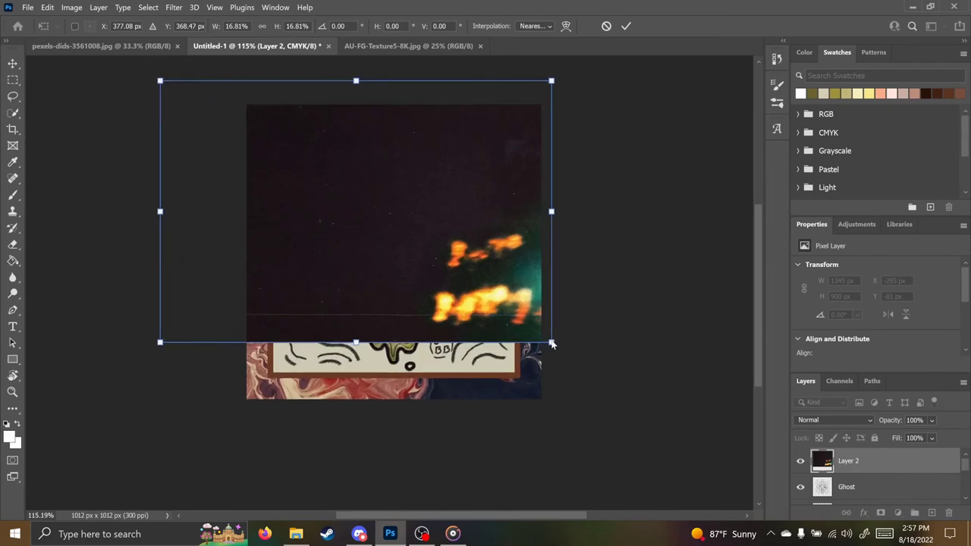
{"action": "left_click_drag", "start_coordinate": [552, 343], "coordinate": [646, 406]}
{"action": "left_click_drag", "start_coordinate": [489, 351], "coordinate": [428, 358]}
Step: Set the film grain texture layer's blend mode to Dissolve
{"action": "left_click", "coordinate": [845, 420]}
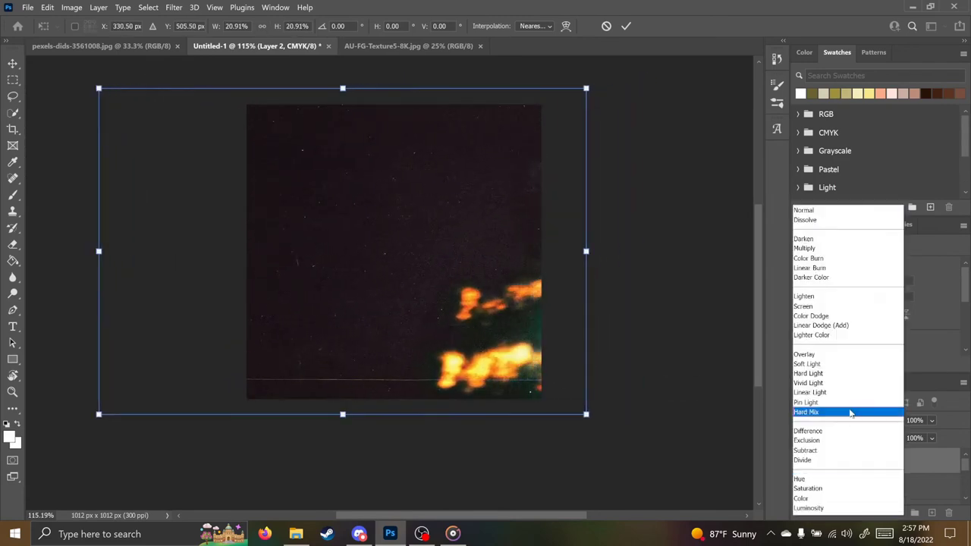
{"action": "left_click", "coordinate": [838, 220]}
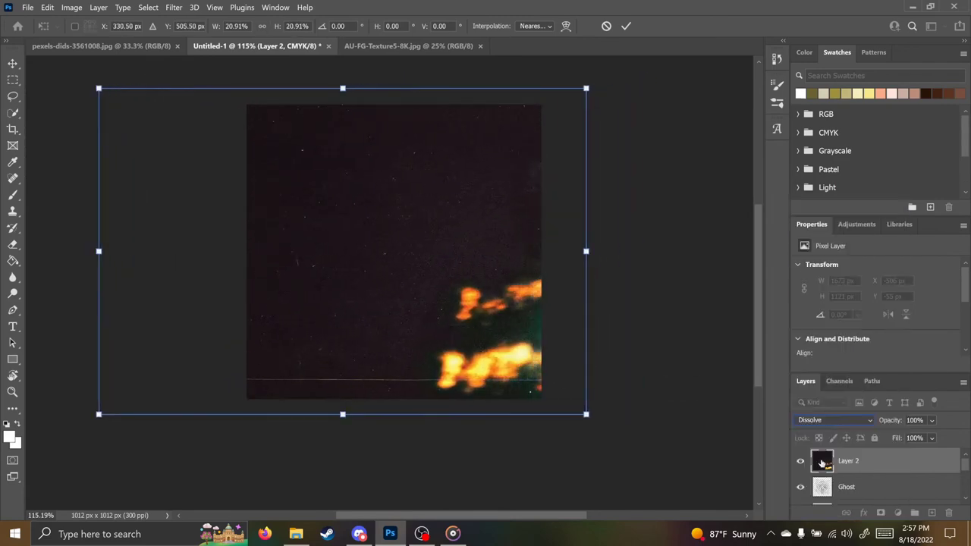
Step: Set the film grain texture layer's blend mode to Lighter Color and deselect the layer
{"action": "left_click", "coordinate": [834, 419]}
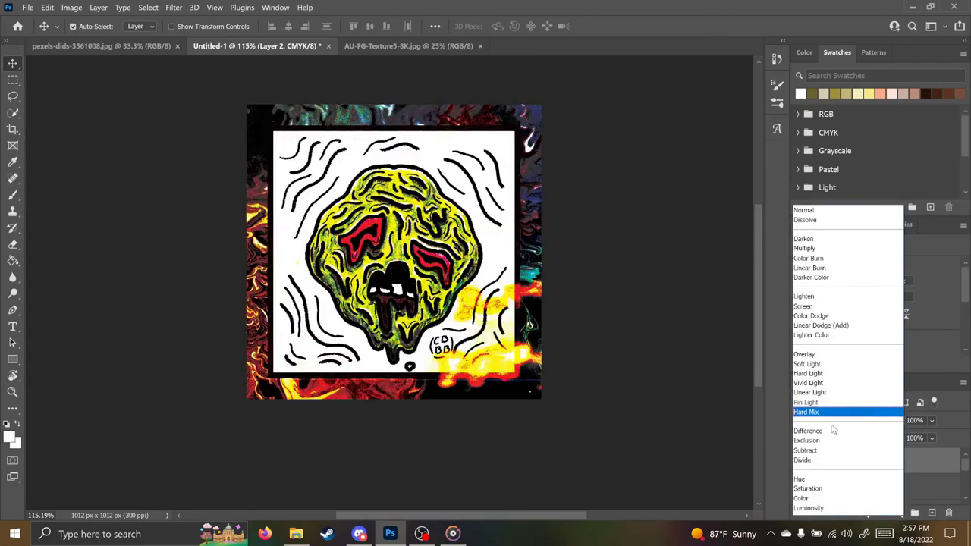
{"action": "left_click", "coordinate": [834, 335]}
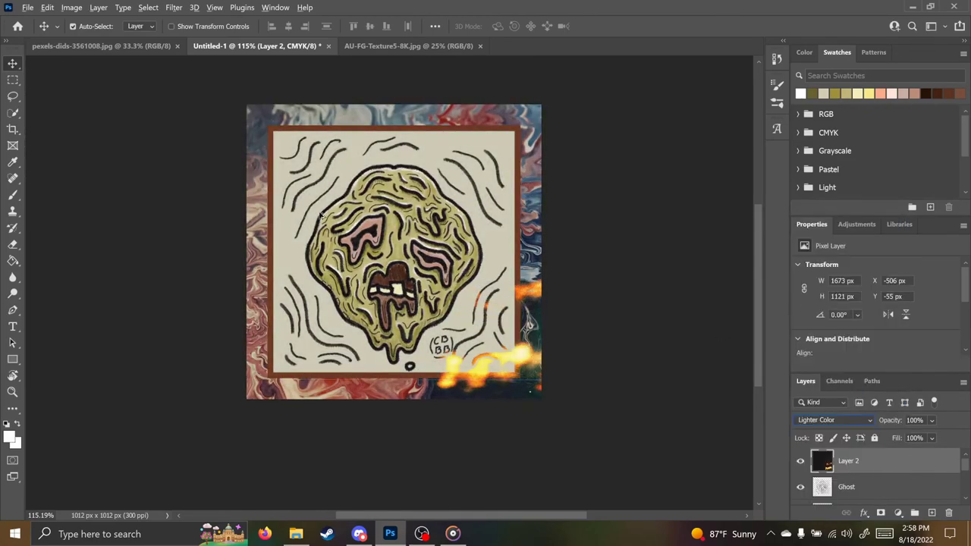
{"action": "left_click", "coordinate": [562, 408]}
{"action": "scroll", "coordinate": [367, 249], "scroll_direction": "up", "scroll_amount": 11}
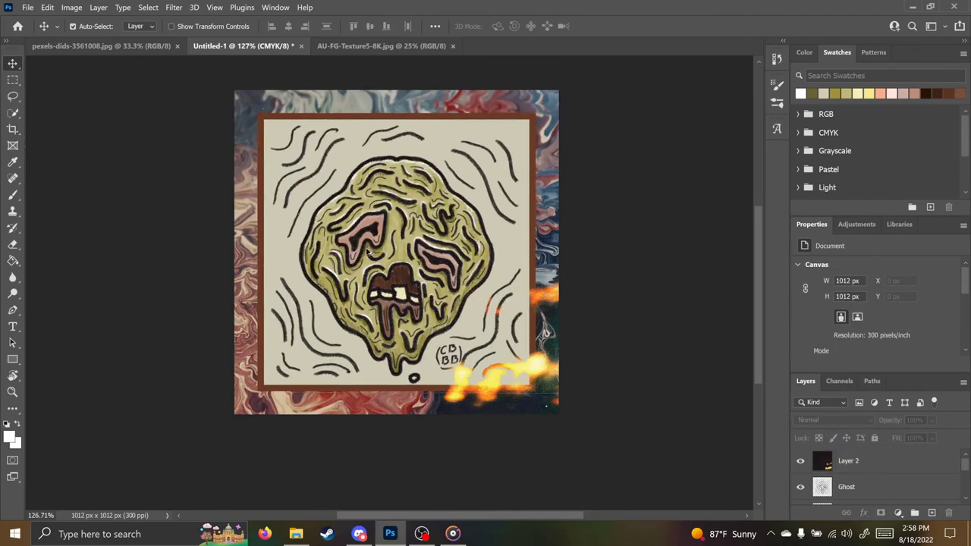
{"action": "scroll", "coordinate": [367, 249], "scroll_direction": "down", "scroll_amount": 8}
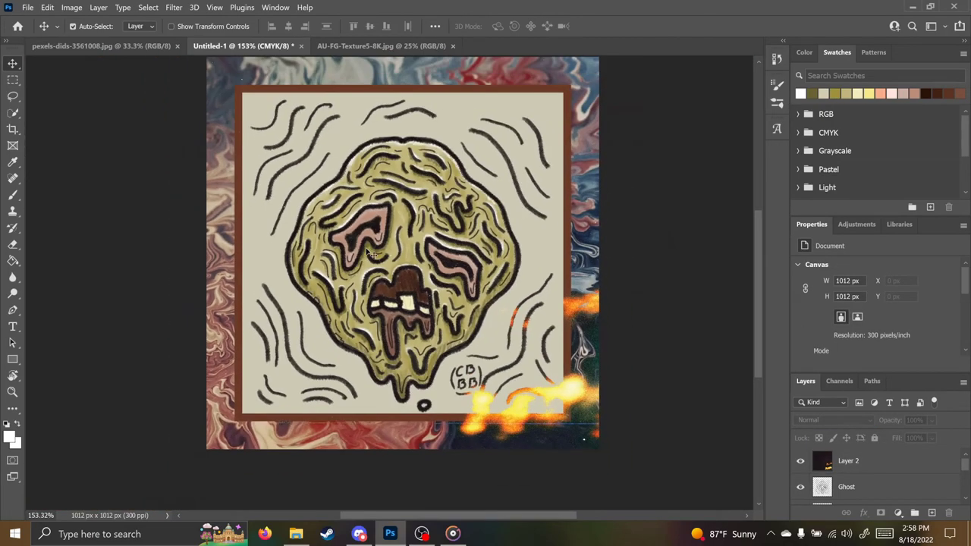
Step: Open the scratched dark Pexels texture 3311382 from the textures folder and add it to Untitled-1 as a new layer above Layer 2
{"action": "left_click", "coordinate": [44, 9]}
{"action": "mouse_move", "coordinate": [29, 8]}
{"action": "left_click", "coordinate": [54, 32]}
{"action": "scroll", "coordinate": [248, 201], "scroll_direction": "down", "scroll_amount": 2}
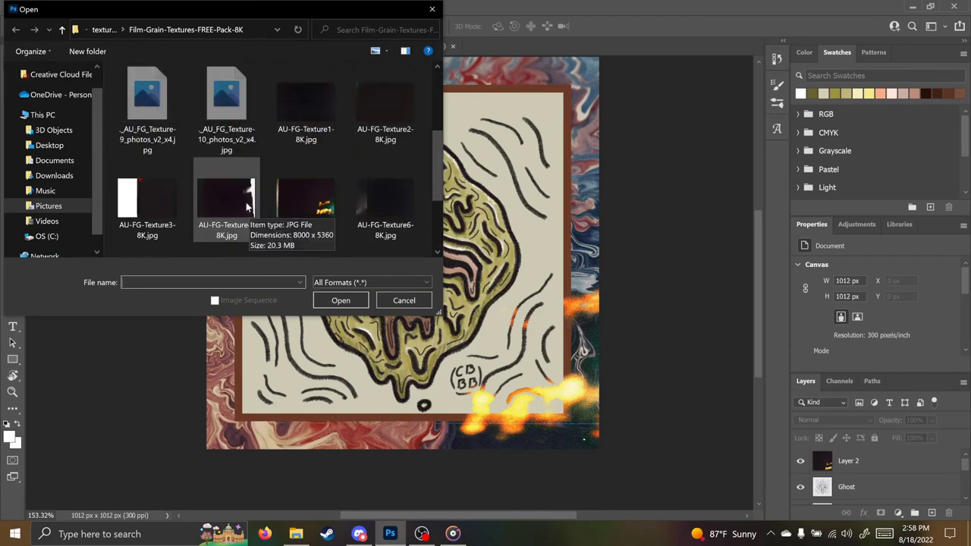
{"action": "left_click", "coordinate": [99, 31]}
{"action": "scroll", "coordinate": [248, 187], "scroll_direction": "up", "scroll_amount": 10}
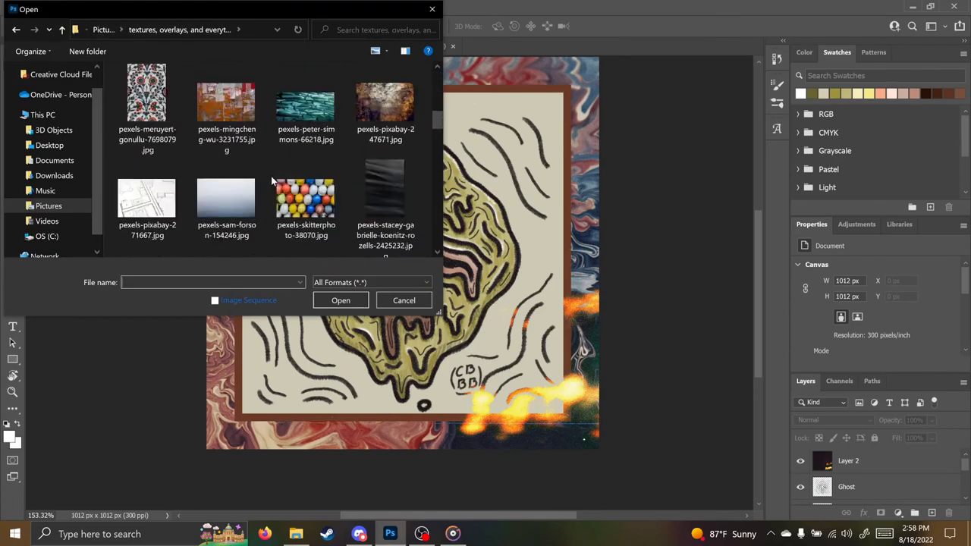
{"action": "double_click", "coordinate": [226, 197]}
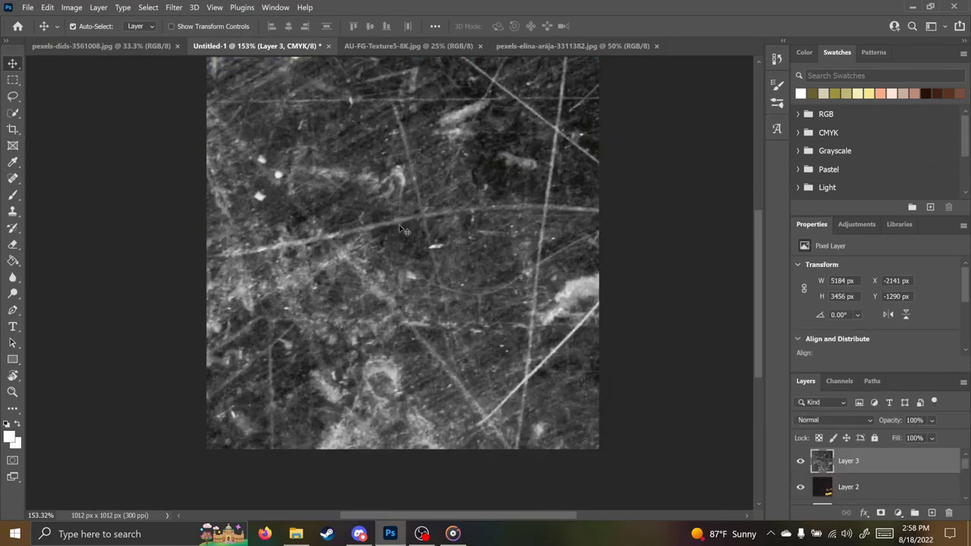
Step: Free Transform the scratched texture layer down to about 1532 × 1022 px, positioned so it covers the whole artwork
{"action": "left_click", "coordinate": [47, 8]}
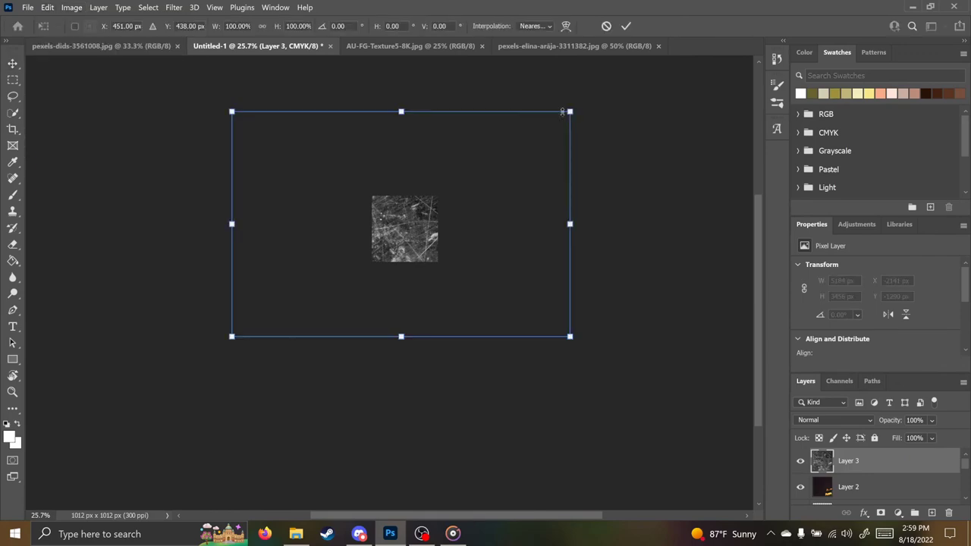
{"action": "left_click", "coordinate": [75, 262]}
{"action": "left_click_drag", "start_coordinate": [570, 112], "coordinate": [449, 192]}
{"action": "left_click_drag", "start_coordinate": [232, 335], "coordinate": [351, 258]}
{"action": "left_click_drag", "start_coordinate": [396, 226], "coordinate": [460, 267]}
{"action": "key", "text": "Return"}
Step: Set the scratched texture layer's blend mode to Lighten
{"action": "left_click", "coordinate": [834, 420]}
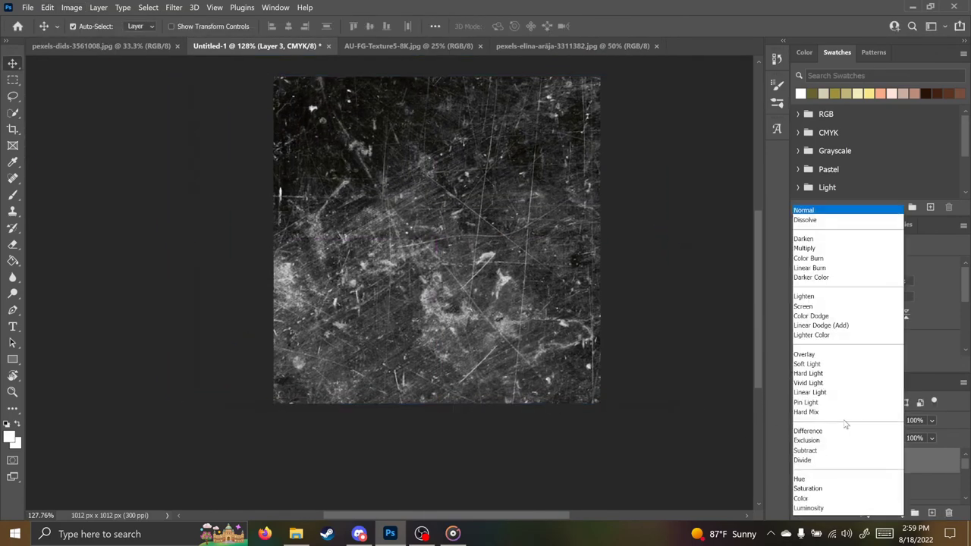
{"action": "key", "text": "Down"}
{"action": "key", "text": "Down"}
{"action": "key", "text": "Down"}
{"action": "key", "text": "Down"}
{"action": "key", "text": "Down"}
{"action": "key", "text": "Return"}
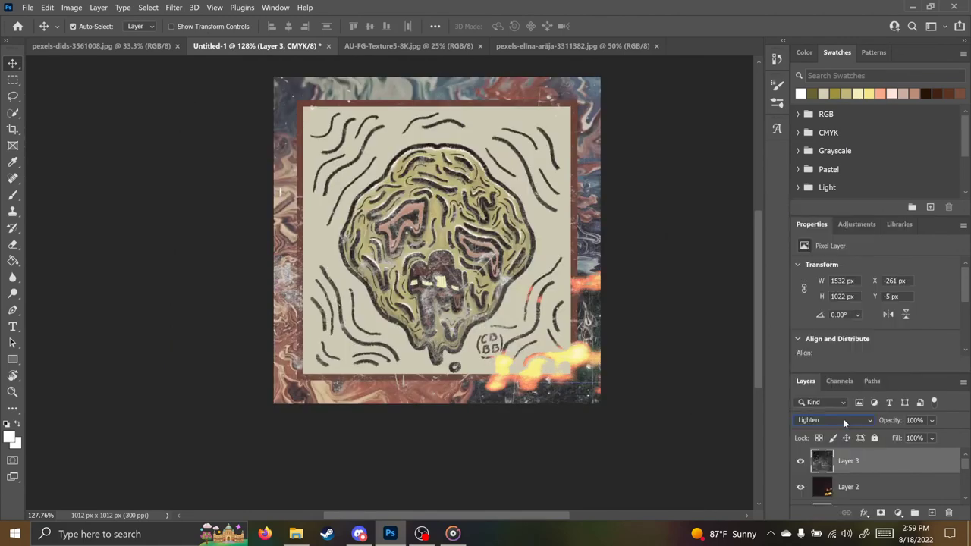
Step: Save the document as goop.psd in the merch folder of Creative Cloud Files
{"action": "left_click", "coordinate": [27, 7]}
{"action": "left_click", "coordinate": [61, 154]}
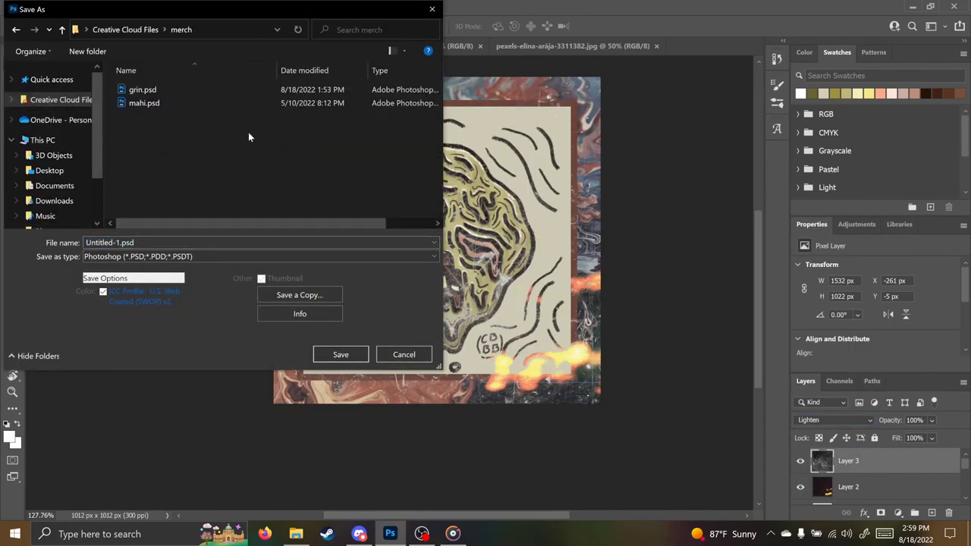
{"action": "type", "text": "goop"}
{"action": "key", "text": "Return"}
{"action": "key", "text": "Return"}
Step: Export the goop artwork as a 1012 × 1012 px PNG at 100% scale with transparency and sRGB conversion
{"action": "left_click", "coordinate": [27, 6]}
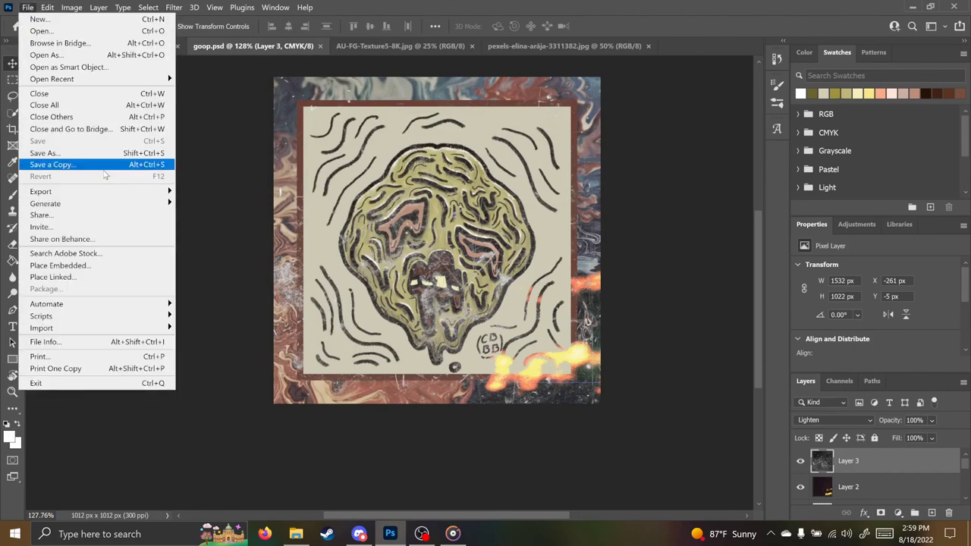
{"action": "mouse_move", "coordinate": [38, 191]}
{"action": "left_click", "coordinate": [242, 203]}
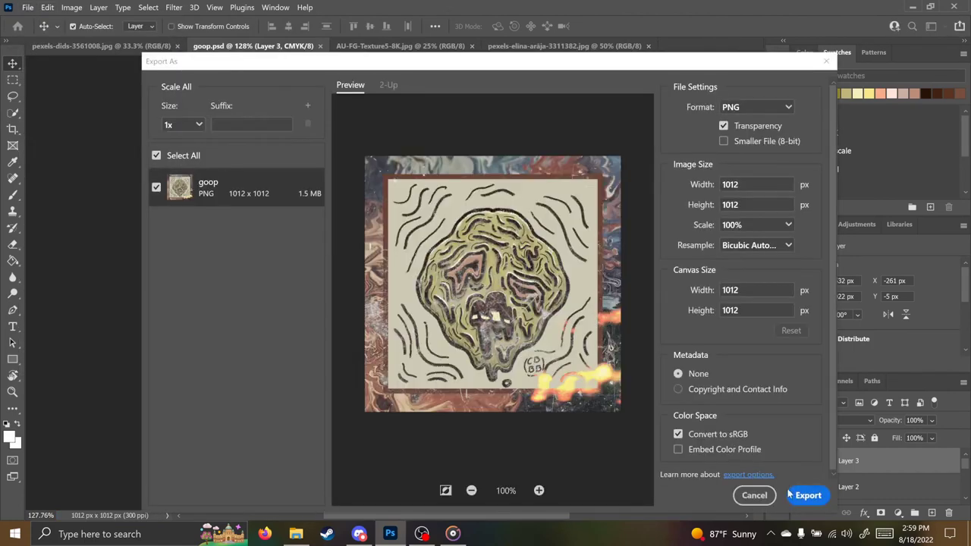
{"action": "left_click", "coordinate": [807, 495]}
{"action": "left_click", "coordinate": [340, 300]}
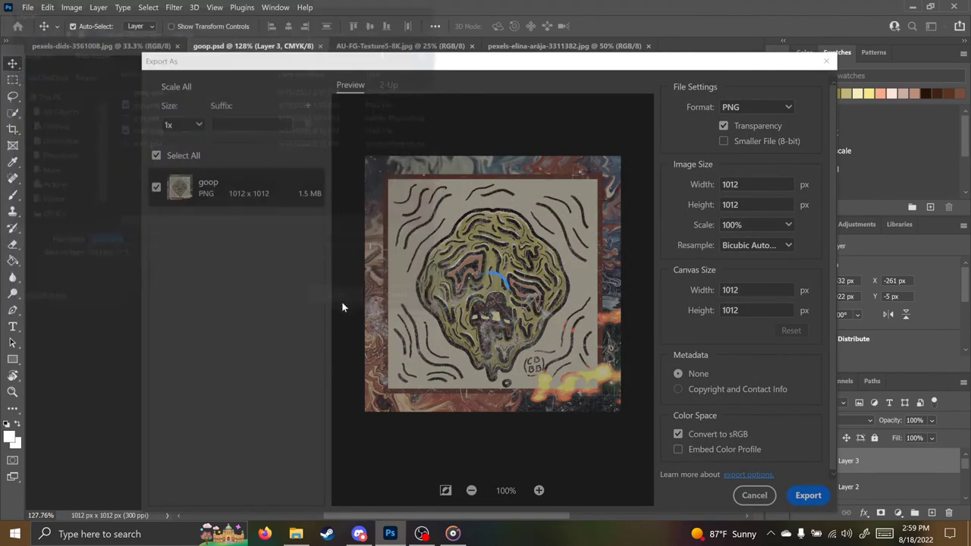
{"action": "scroll", "coordinate": [509, 264], "scroll_direction": "up", "scroll_amount": 3}
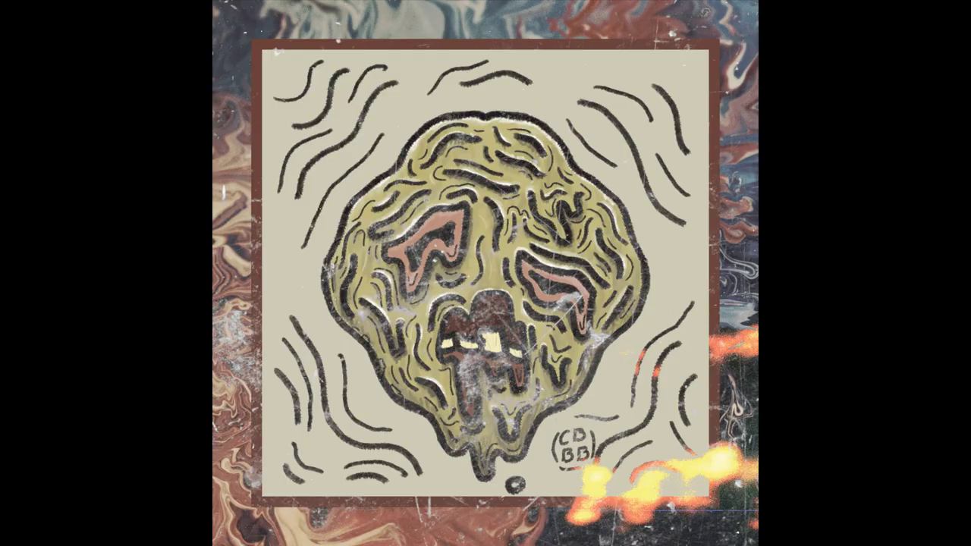